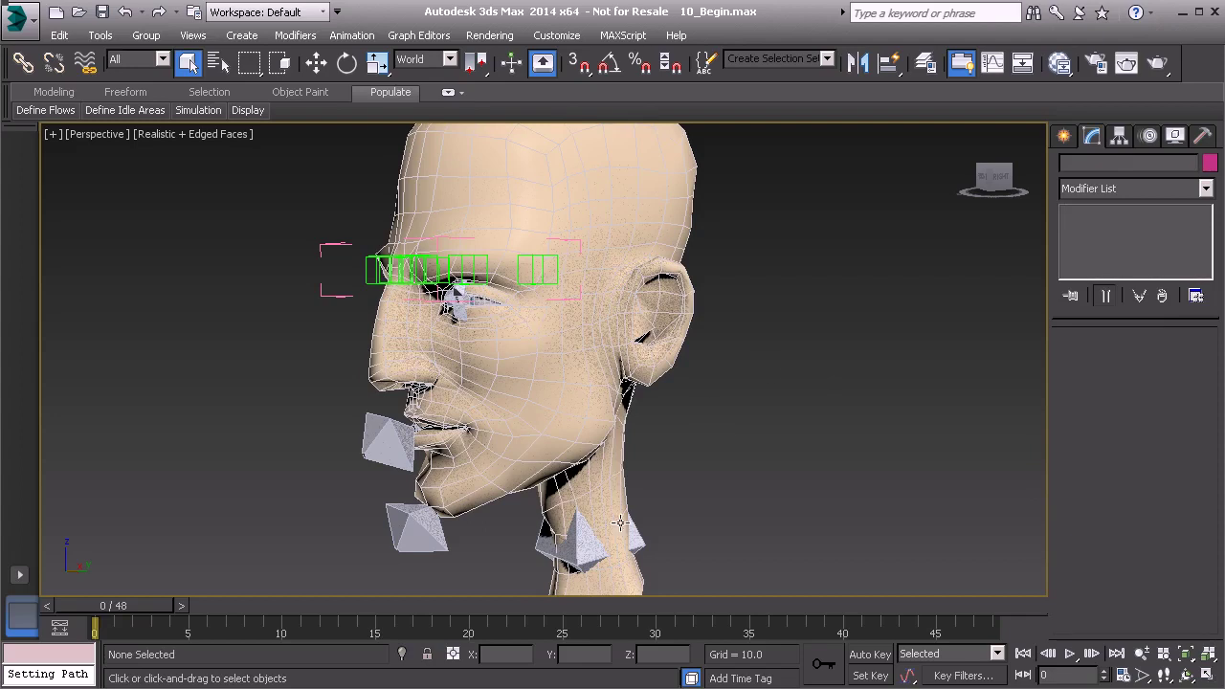
Import Box_Shape.FBX into the scene, adding its content with the current FBX import settings
scroll(627, 476, down, 4)
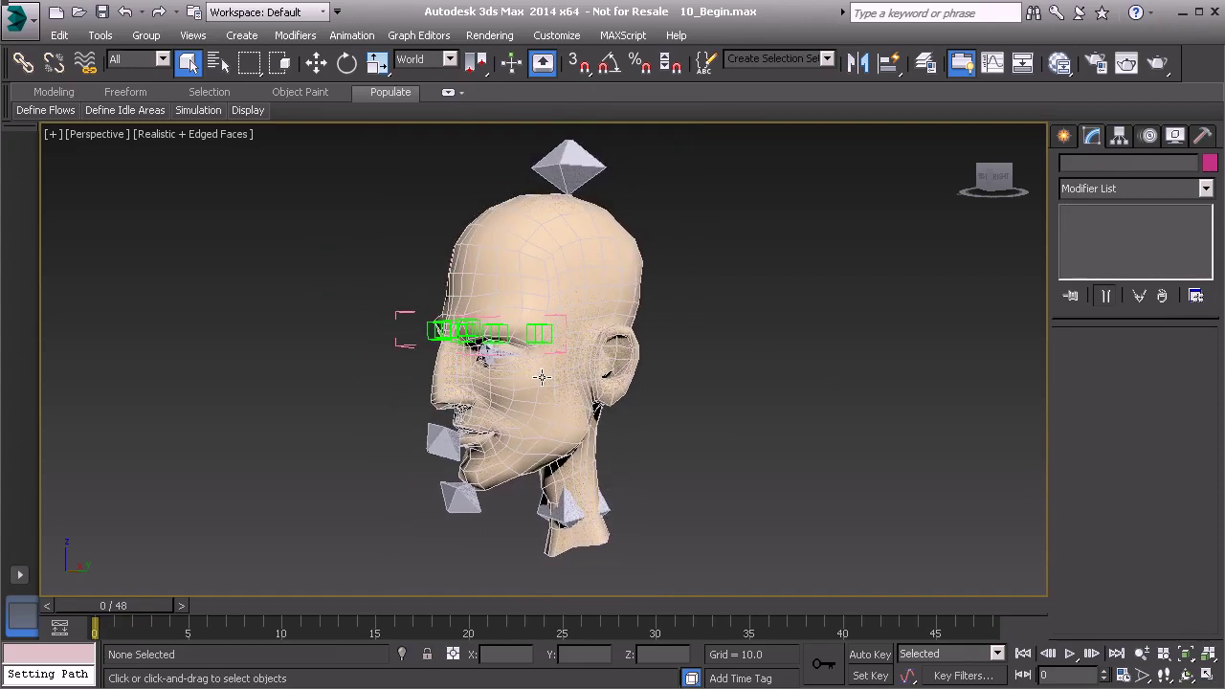
click(17, 17)
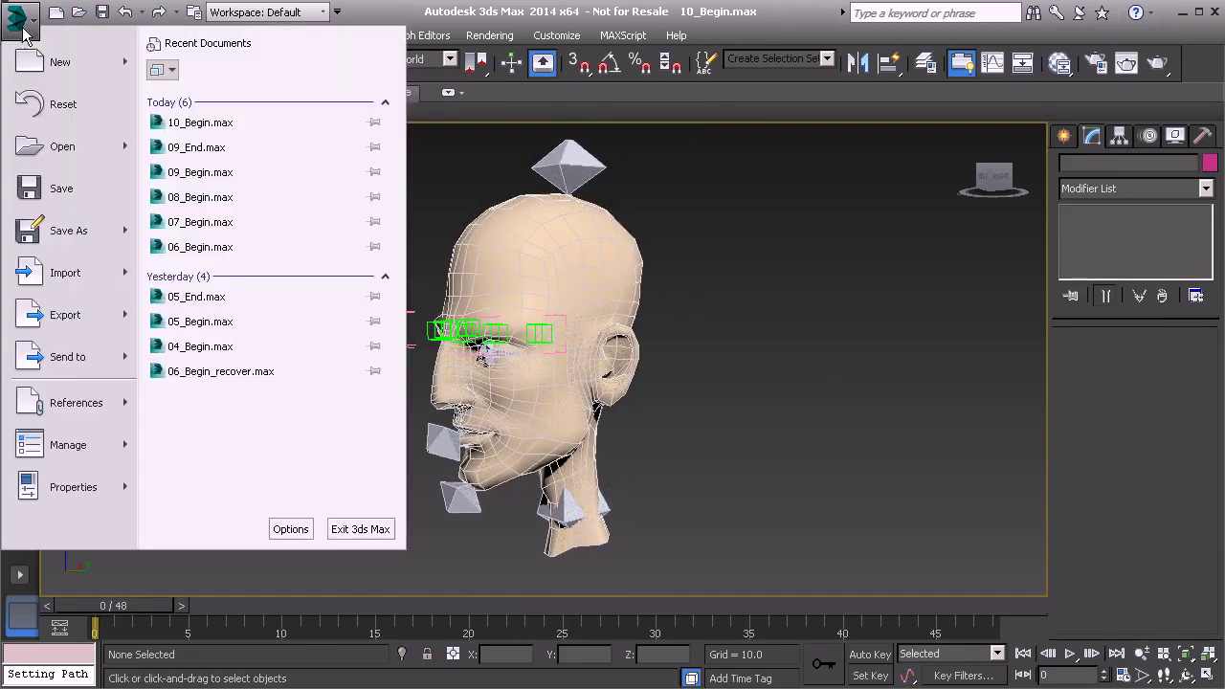
click(80, 276)
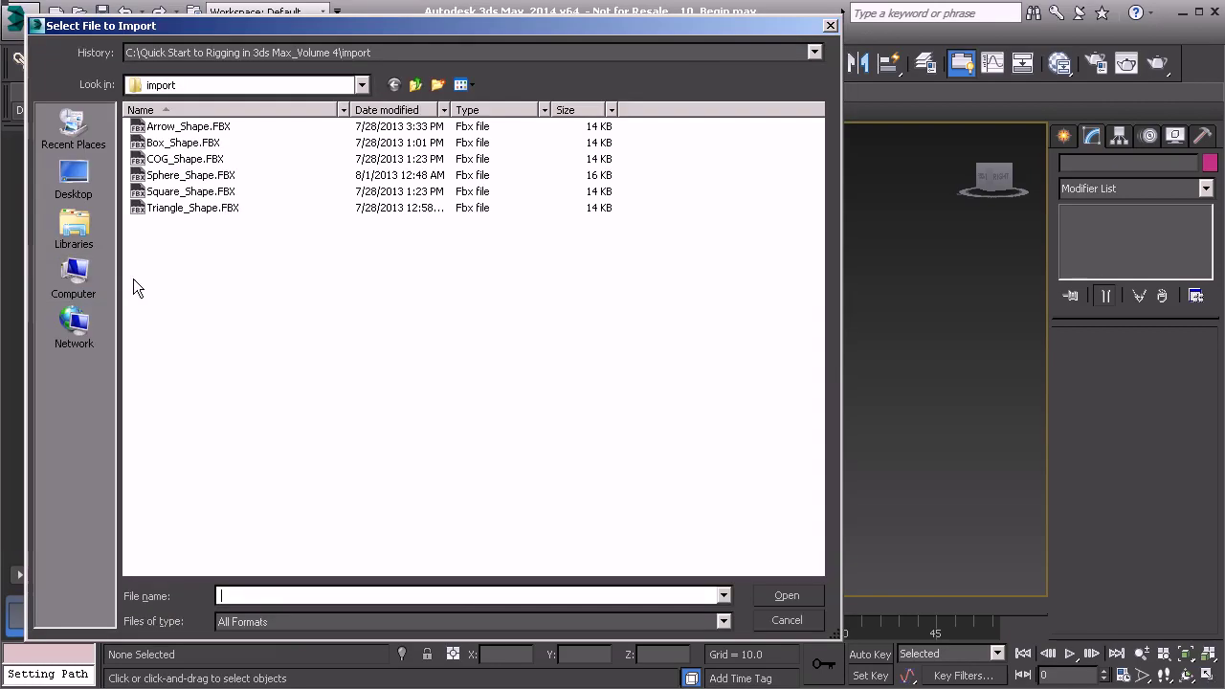
click(190, 143)
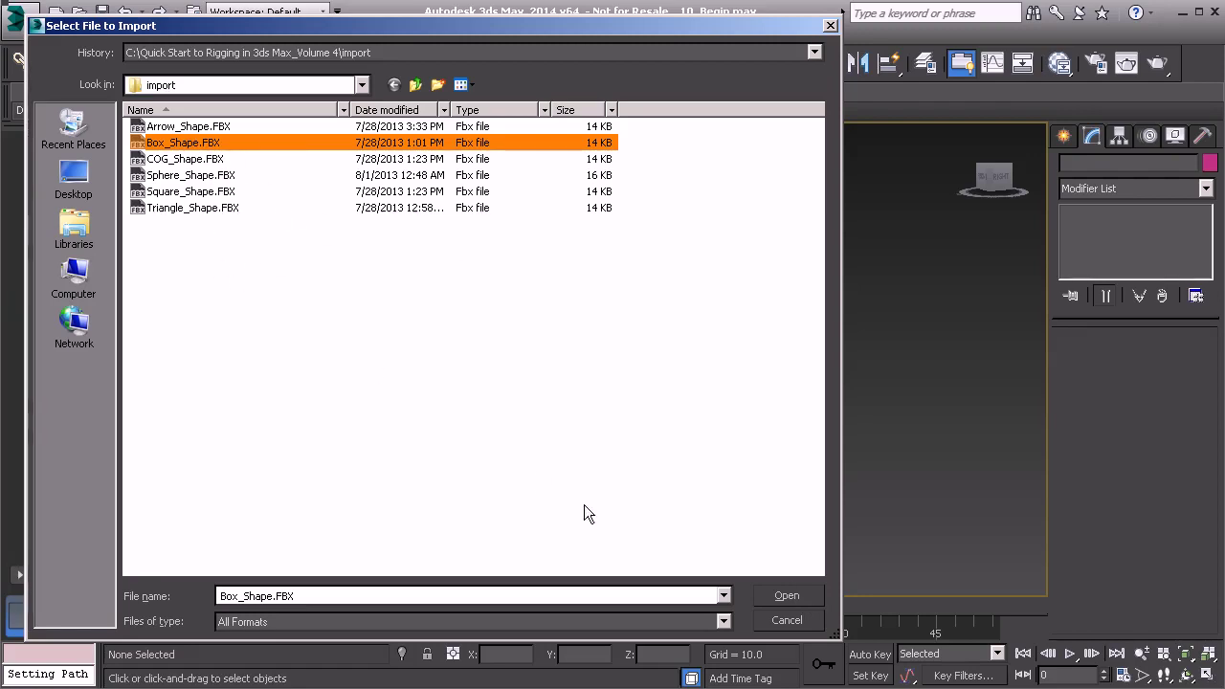
click(786, 593)
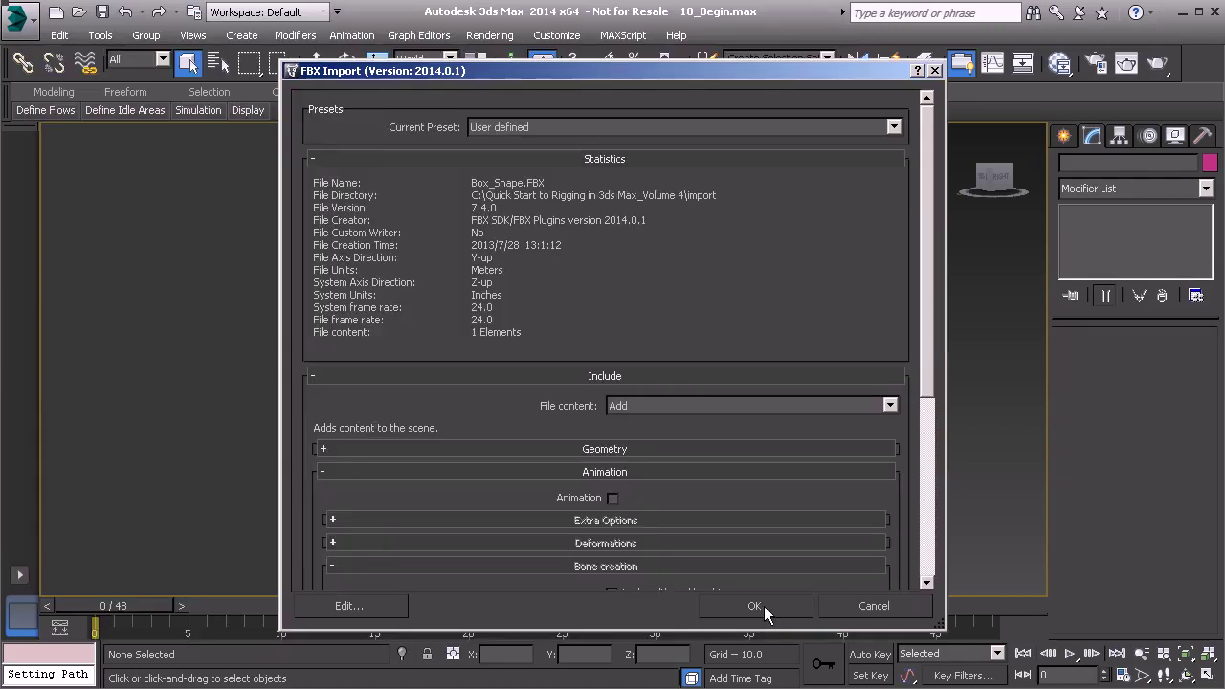
click(764, 606)
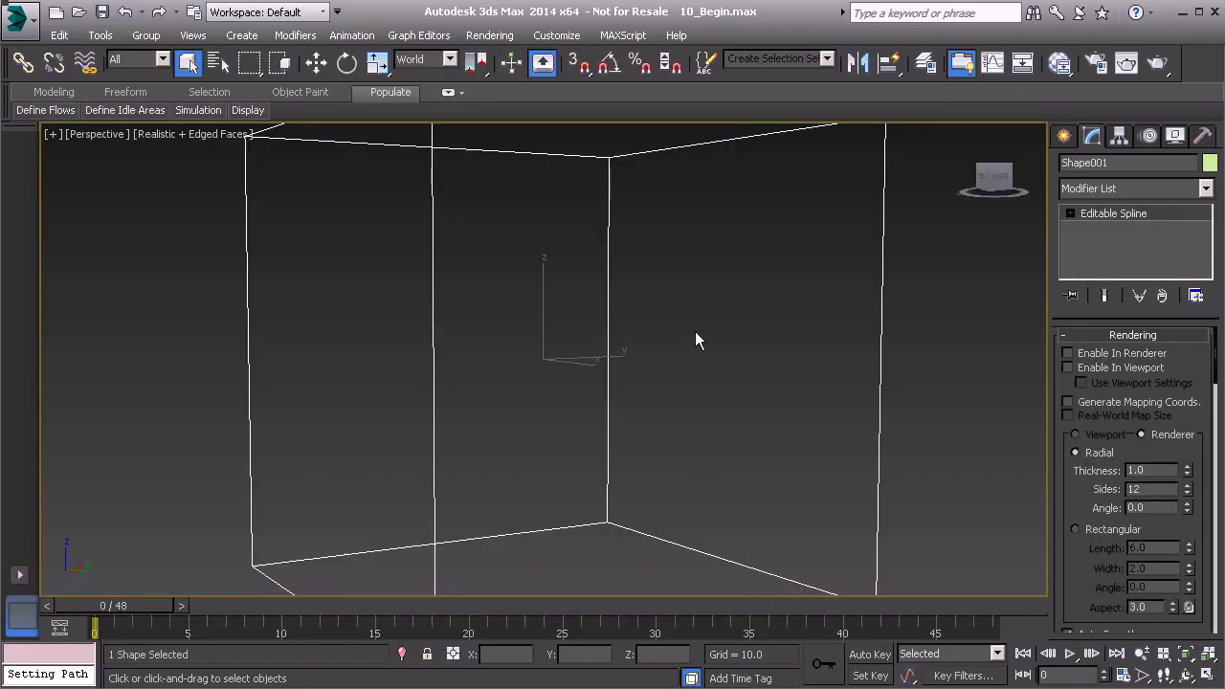
Move the imported box shape down towards ground level, to about X -52, Y 152, Z 5
click(721, 363)
scroll(720, 371, down, 3)
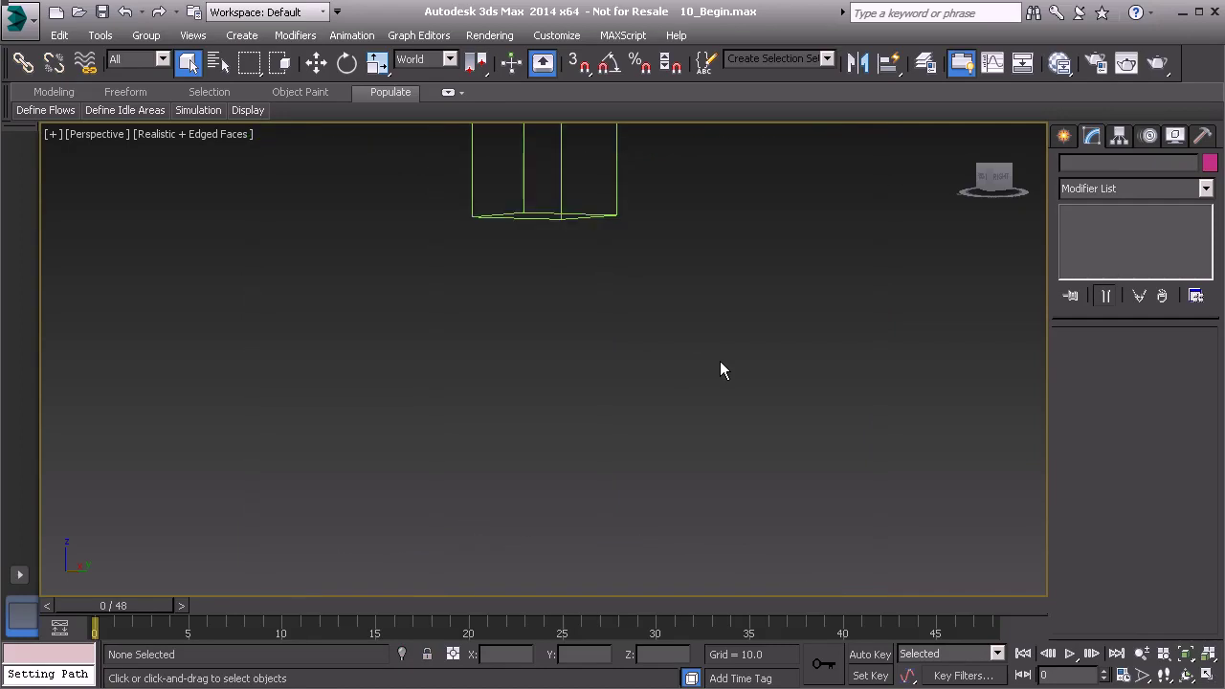
alt+middle_drag(545, 427, 556, 496)
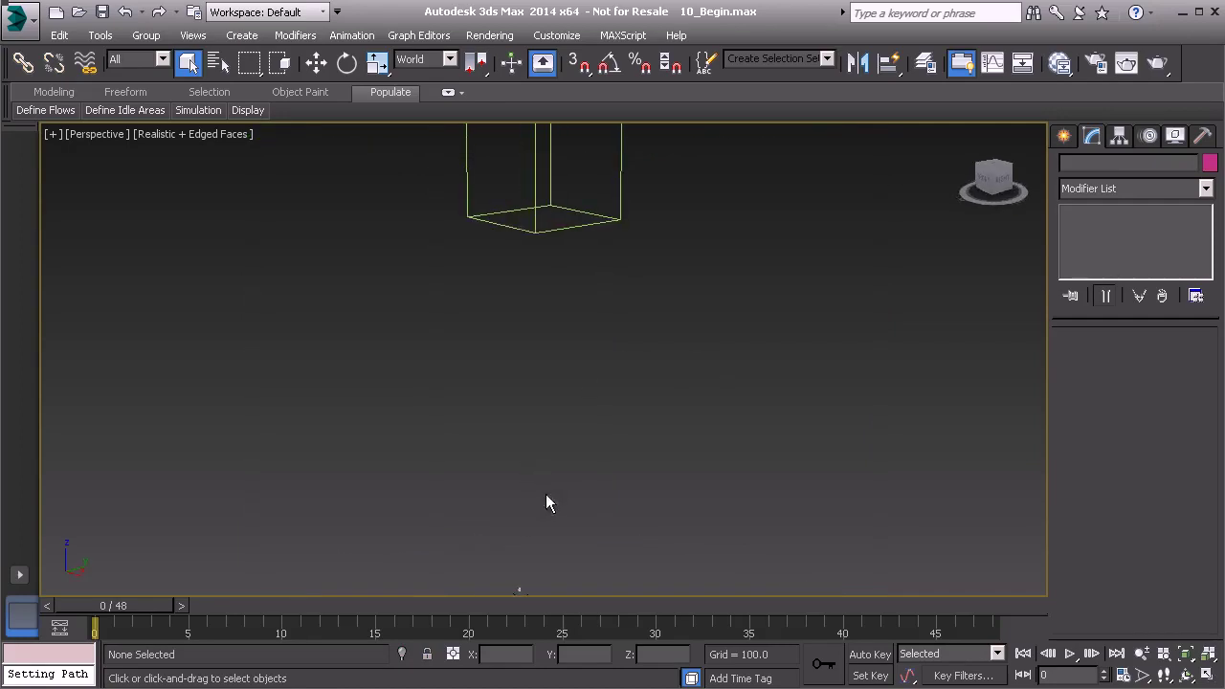
click(533, 227)
alt+middle_drag(582, 333, 519, 331)
key(w)
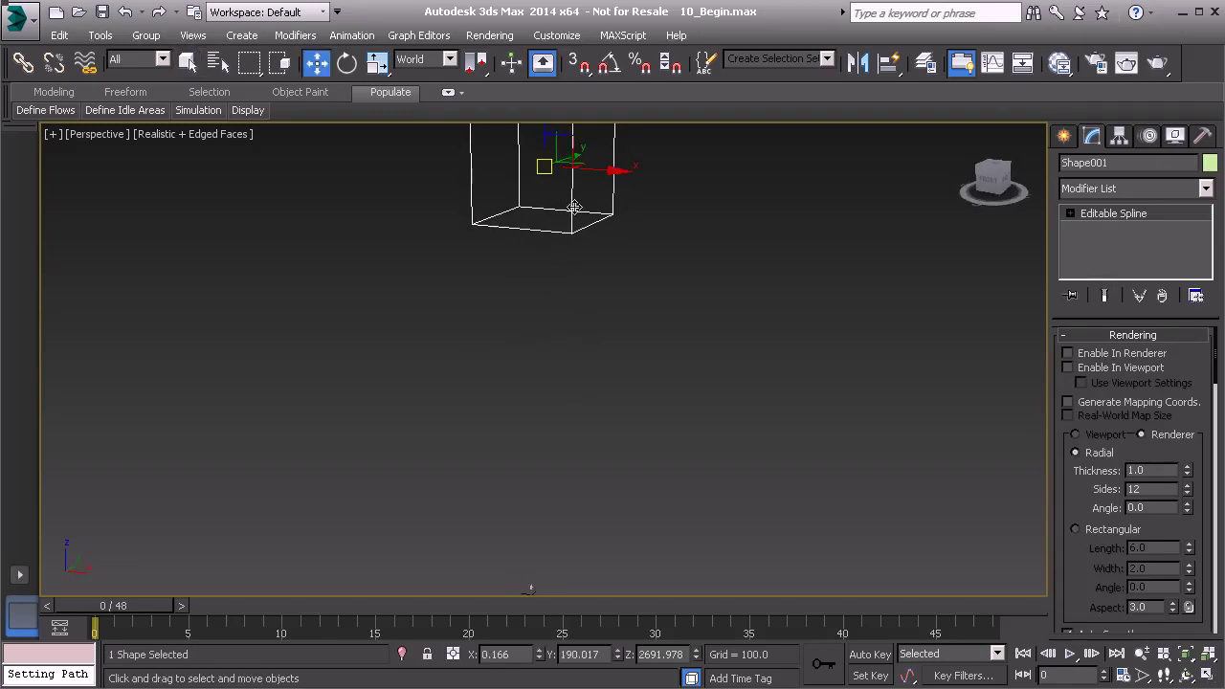
drag(543, 136, 570, 349)
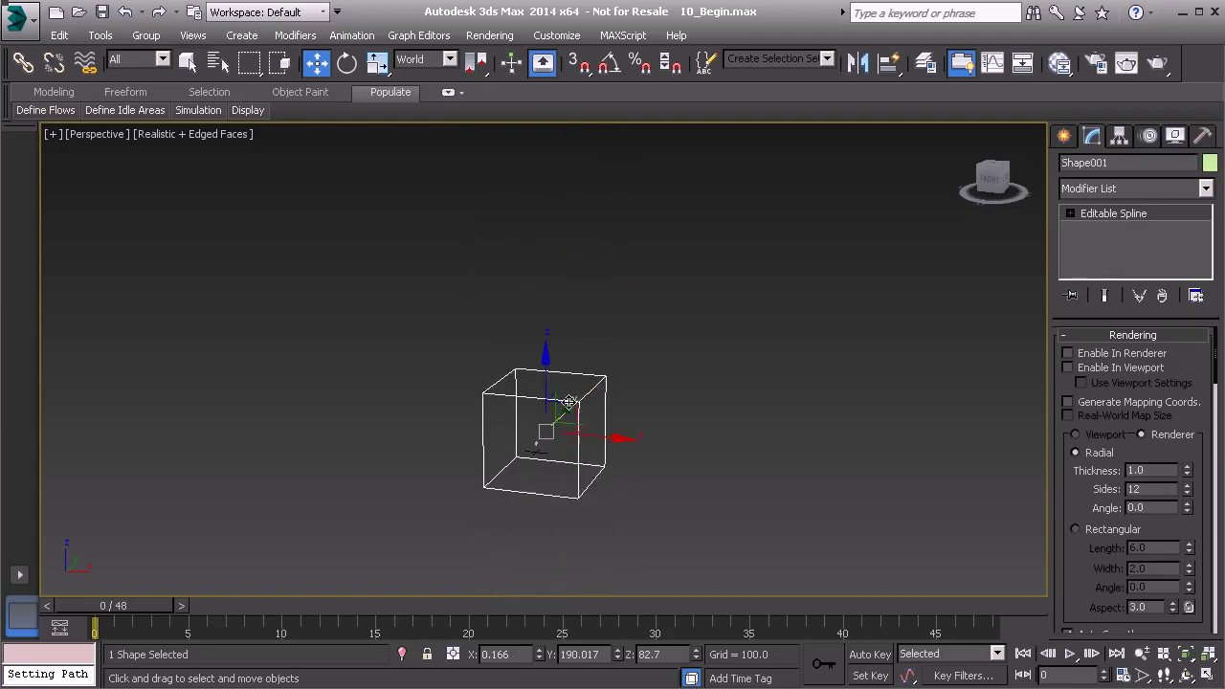
drag(550, 430, 541, 446)
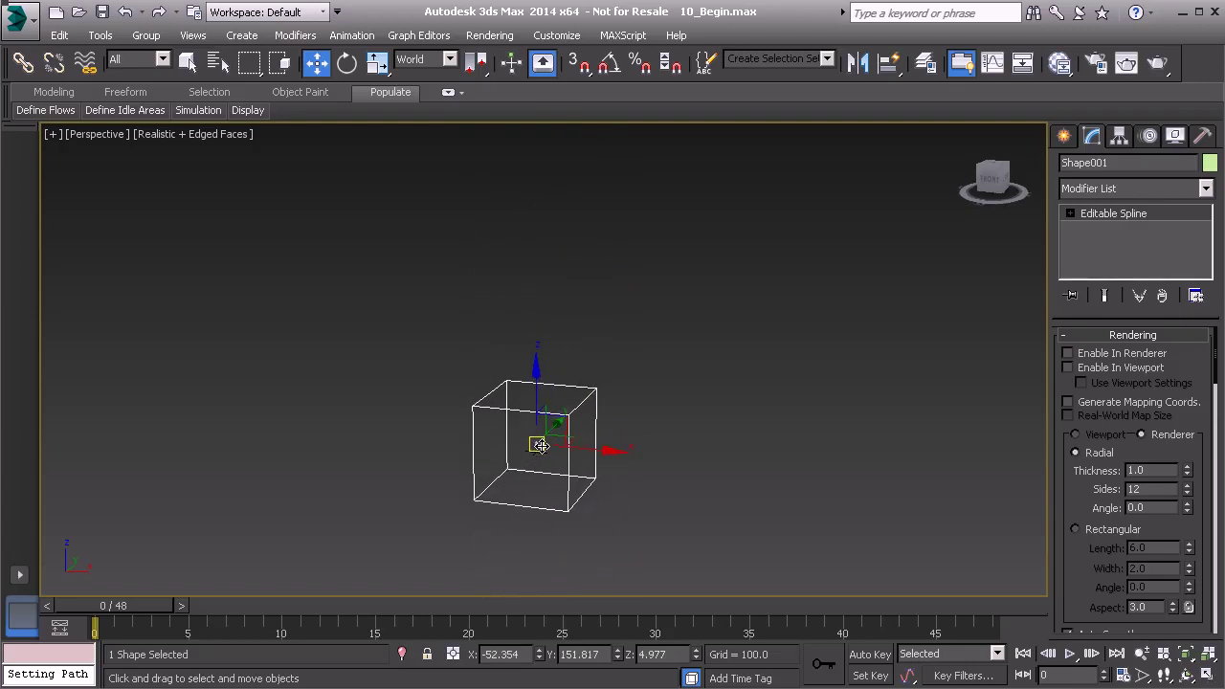
Select all vertices of the box spline and scale them down uniformly until the box is closer to the head's size
click(1153, 214)
drag(352, 339, 749, 581)
key(r)
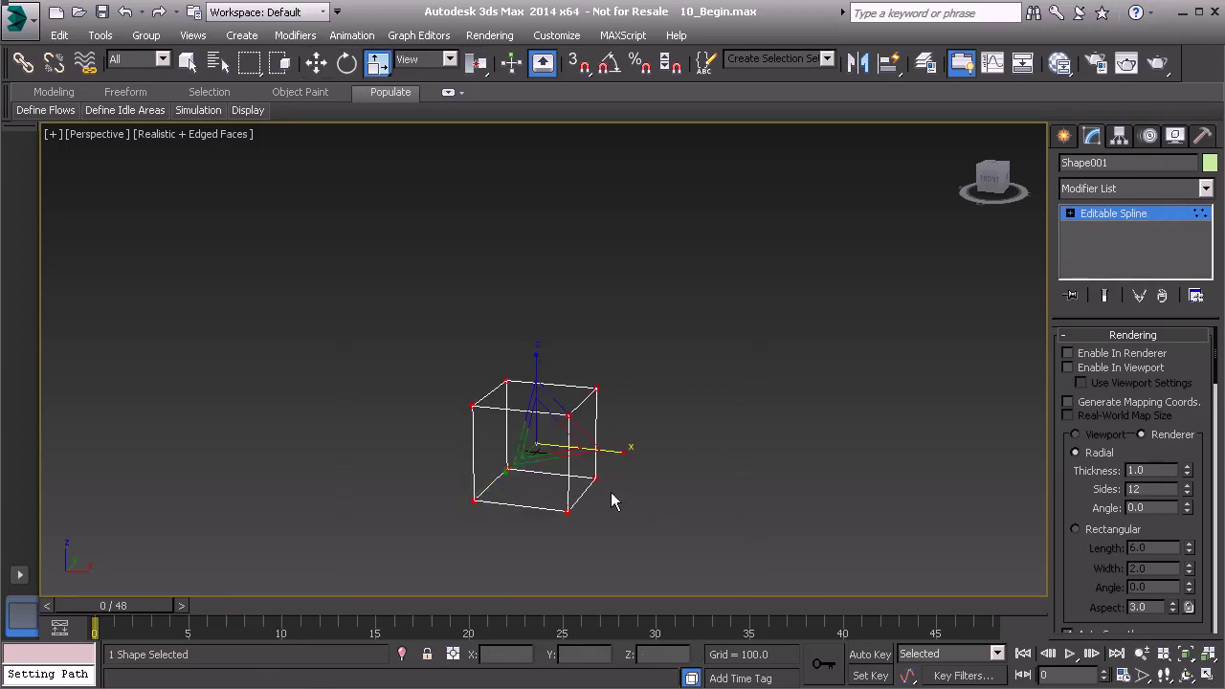
drag(541, 435, 508, 594)
drag(539, 430, 541, 487)
drag(481, 69, 483, 129)
drag(546, 436, 538, 616)
key(z)
alt+middle_drag(565, 498, 541, 322)
scroll(531, 383, down, 3)
drag(541, 323, 493, 538)
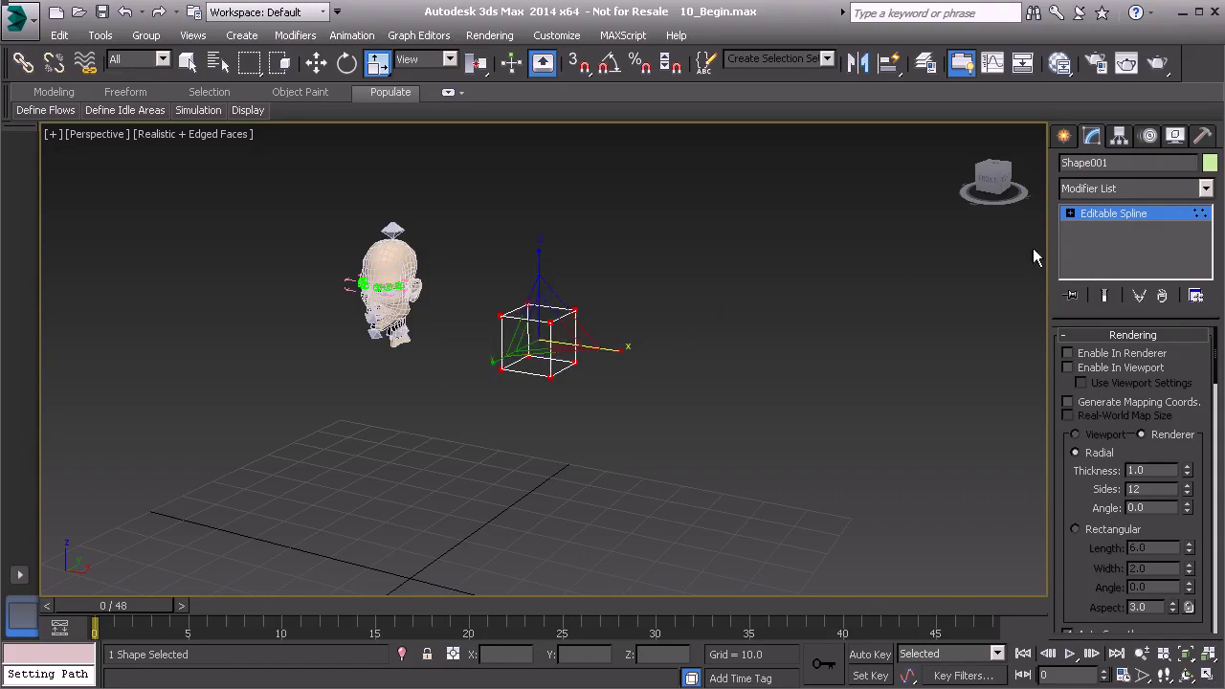
Leave vertex editing and enable the box spline's rendering in the viewport
click(1105, 213)
alt+middle_drag(689, 287, 648, 360)
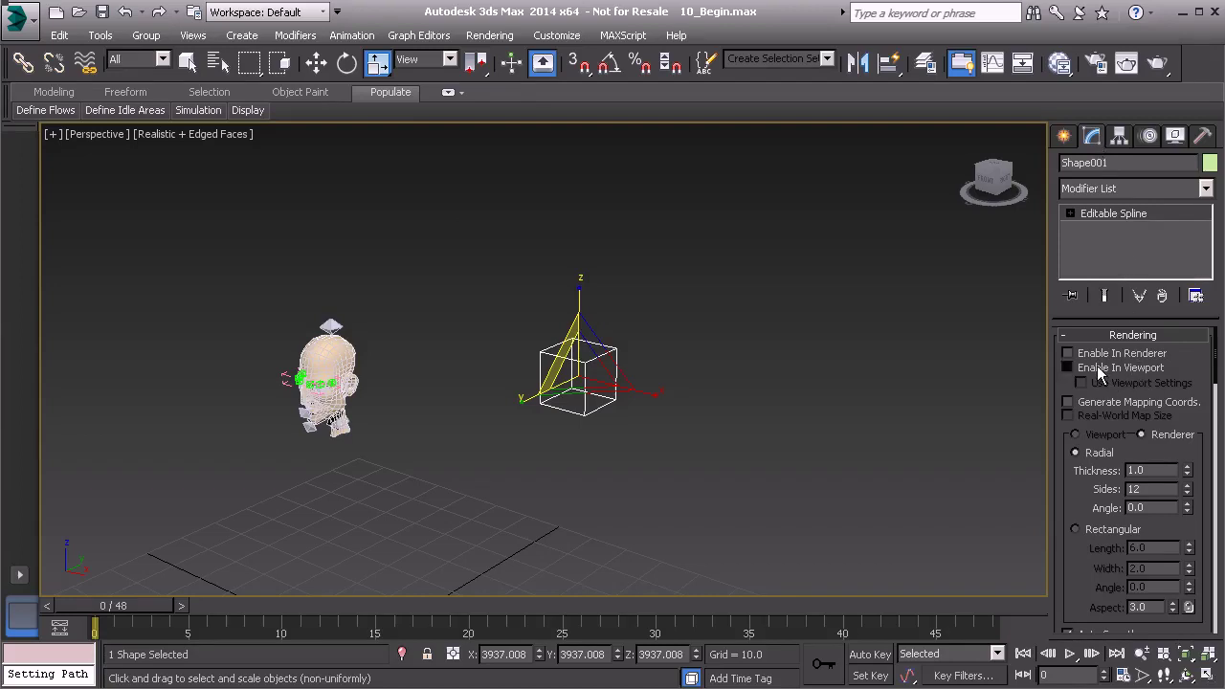
click(1069, 369)
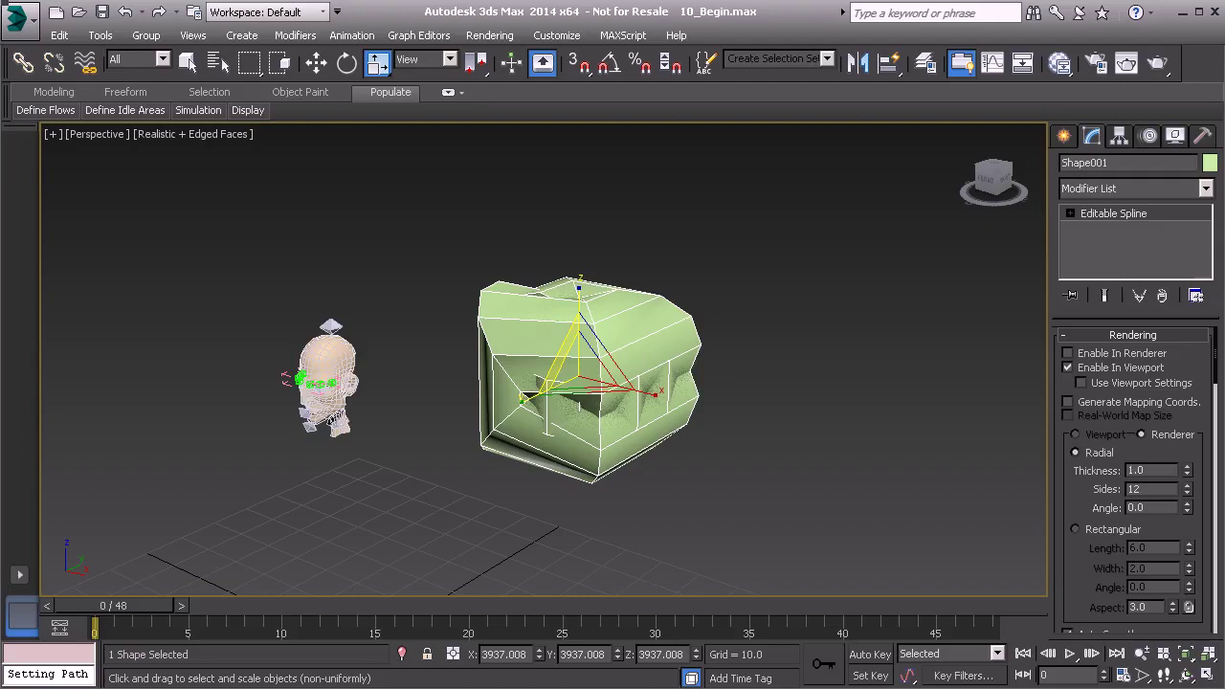
Reset the box's transform with the Reset XForm utility
click(1203, 137)
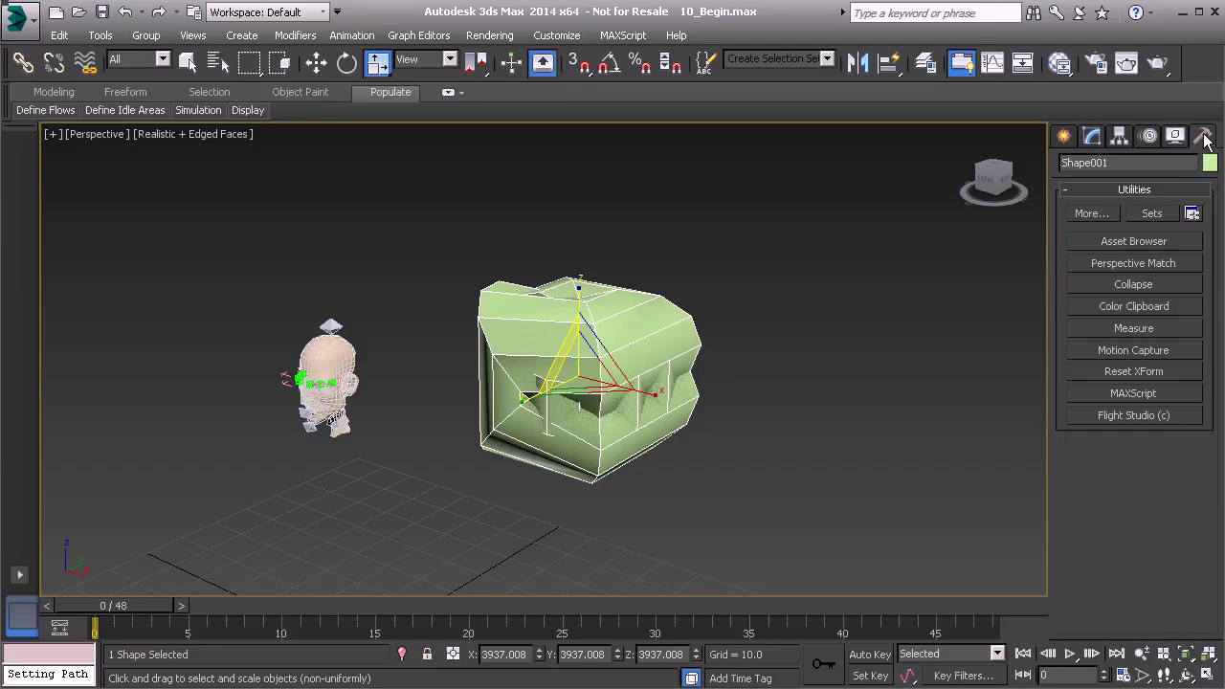
click(1135, 376)
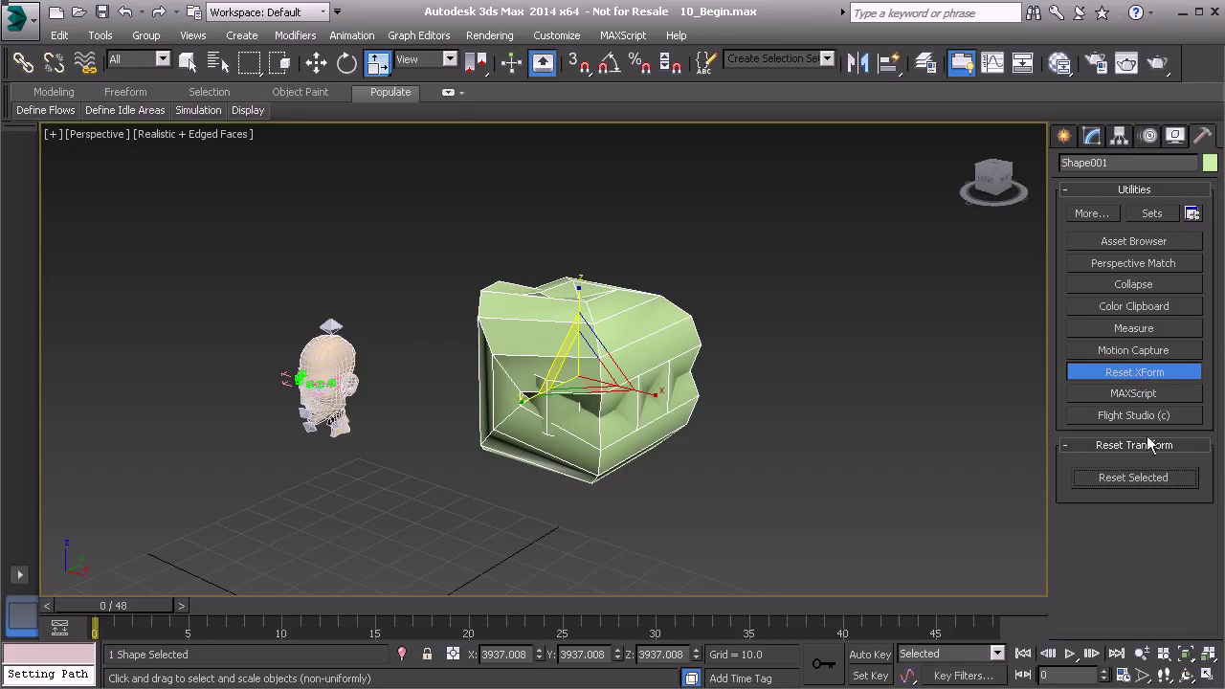
click(1138, 478)
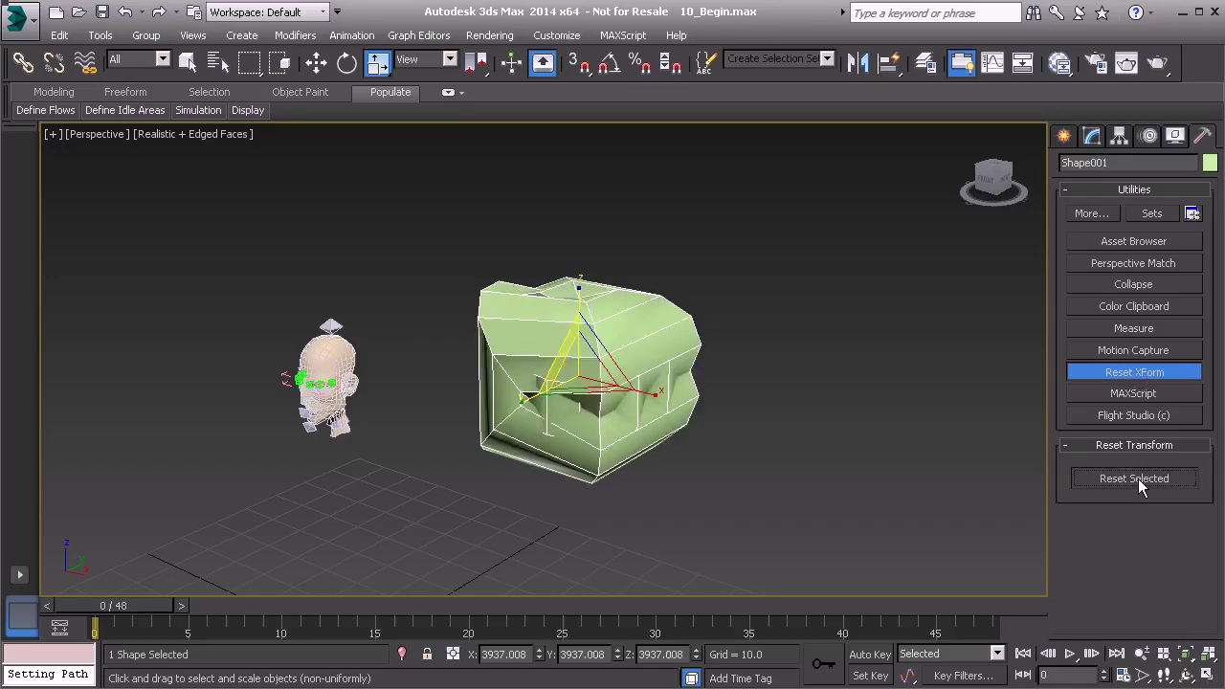
click(1162, 371)
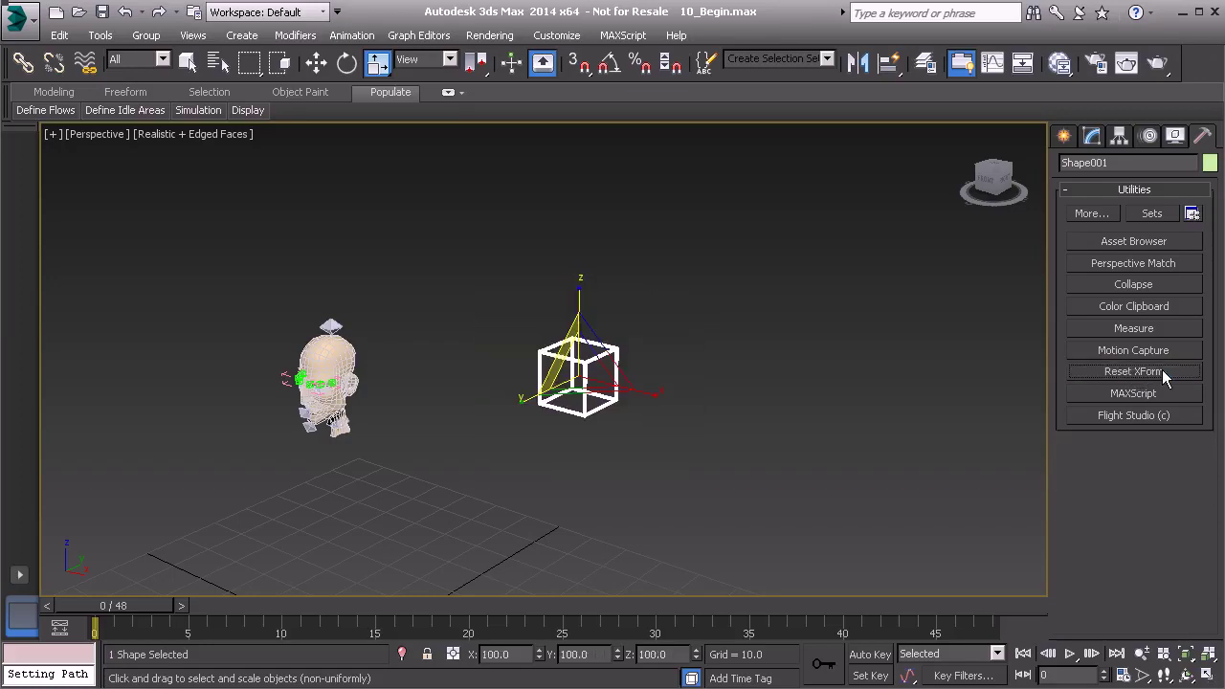
Collapse the box's modifier stack with the Collapse utility, keeping Modifier Stack Result as the output type
click(1151, 284)
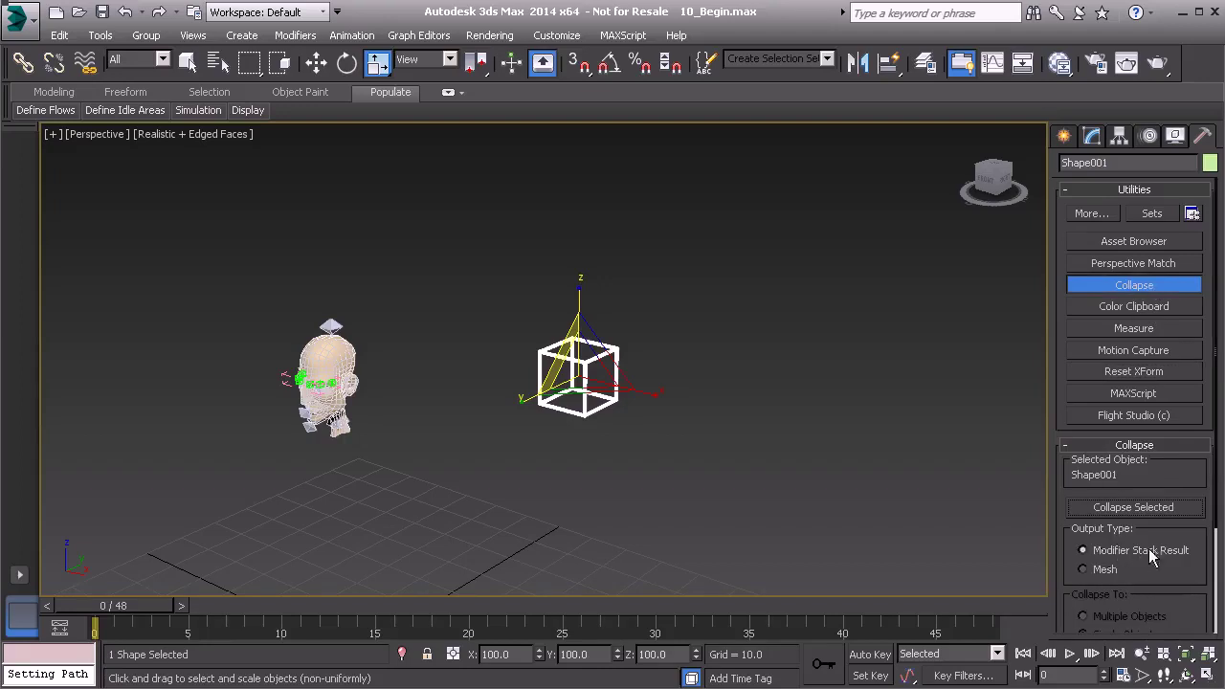
click(1141, 505)
click(1137, 285)
Align the box to the bone at the base of the neck
mouse_move(585, 435)
alt+middle_down()
mouse_move(716, 460)
mouse_move(625, 470)
mouse_move(555, 410)
mouse_move(598, 455)
alt+middle_up()
scroll(595, 445, up, 4)
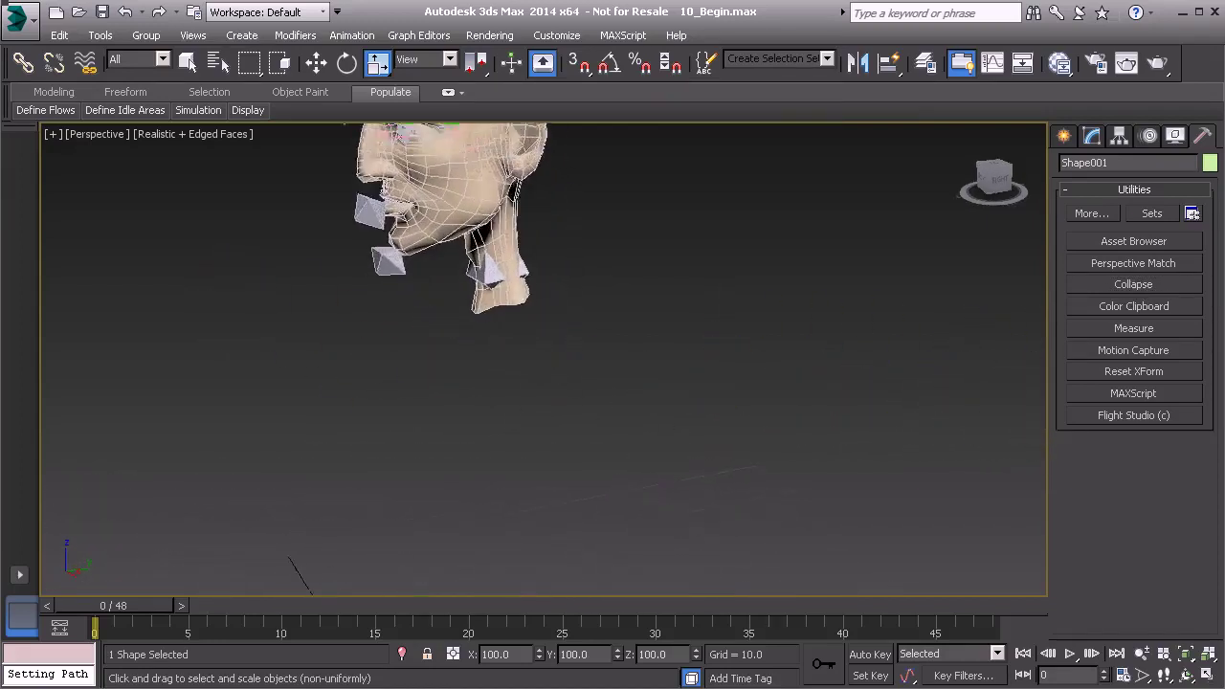
key(alt+a)
middle_drag(645, 285, 684, 485)
scroll(682, 485, up, 3)
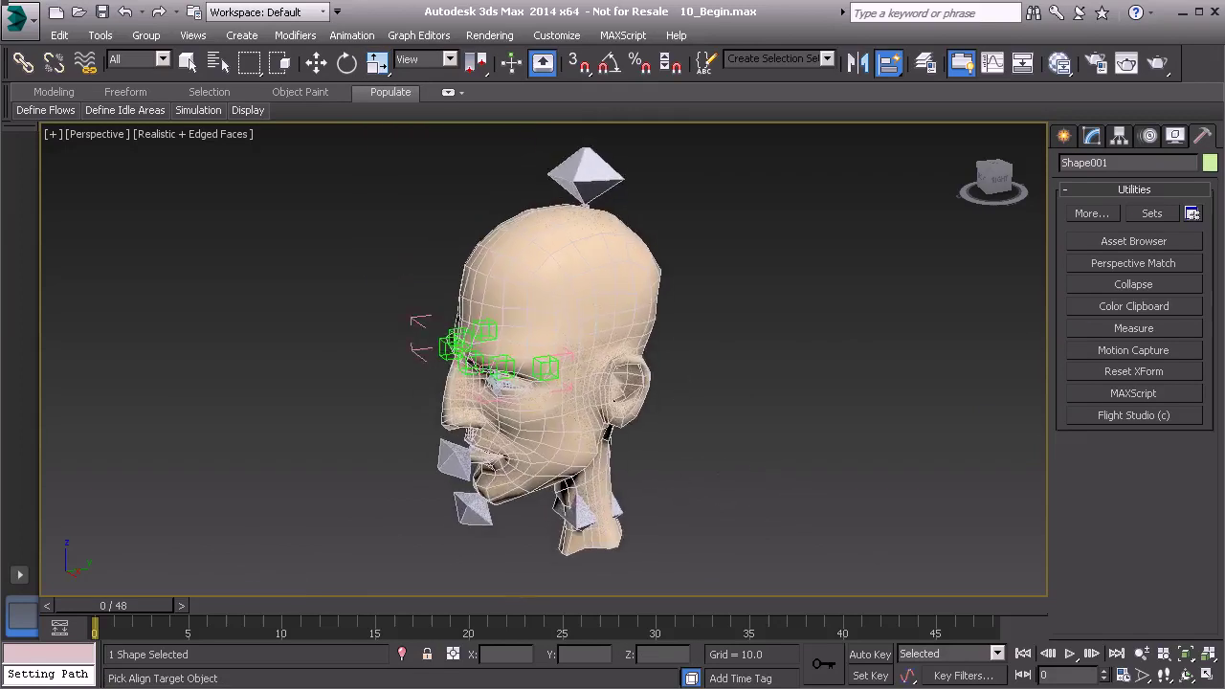
click(605, 516)
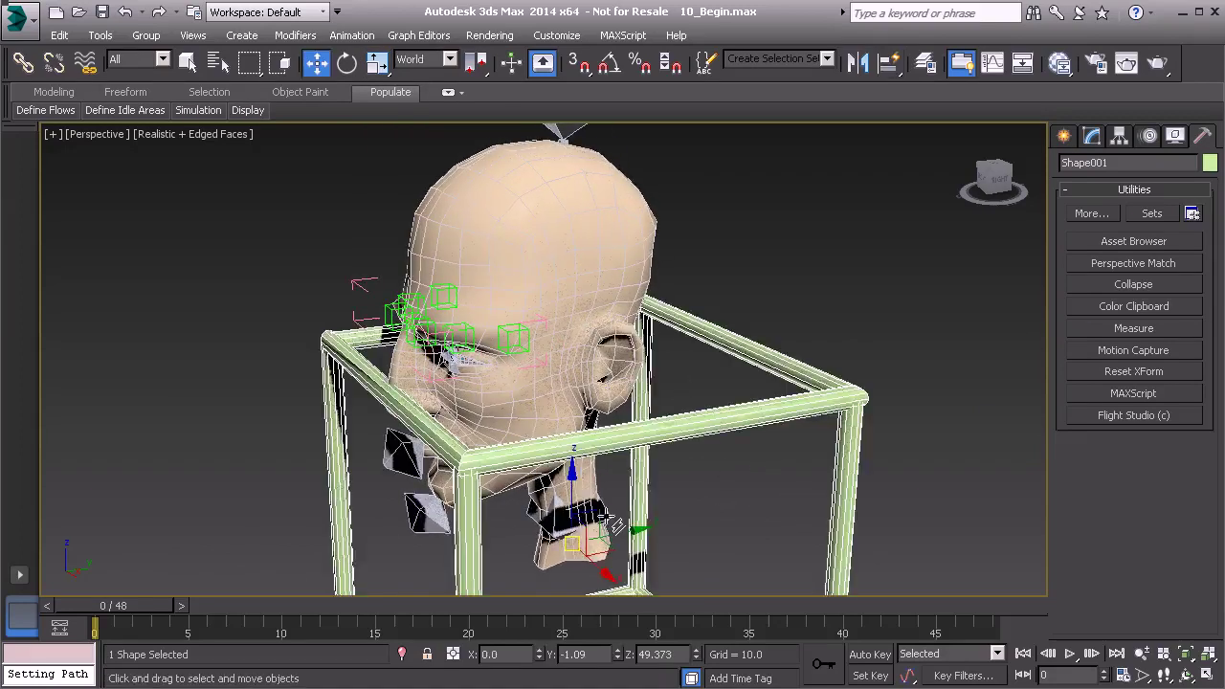
alt+middle_drag(722, 531, 621, 419)
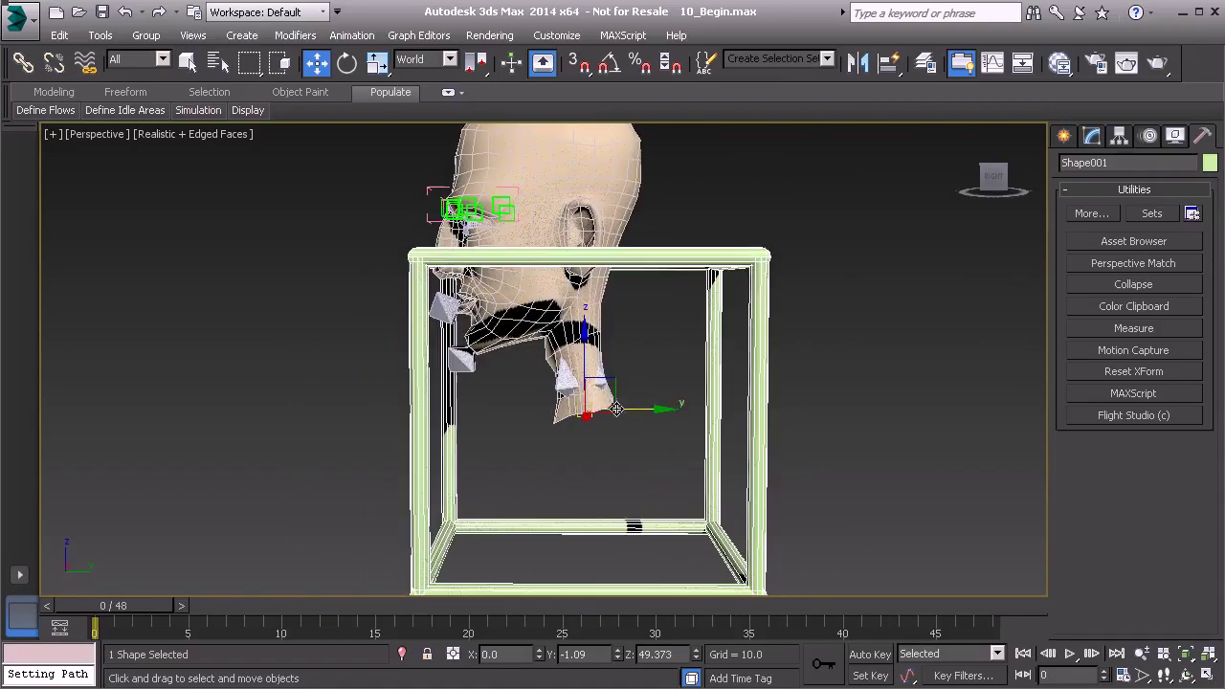
Reduce the box spline's radial rendering thickness to 0.28
click(1092, 138)
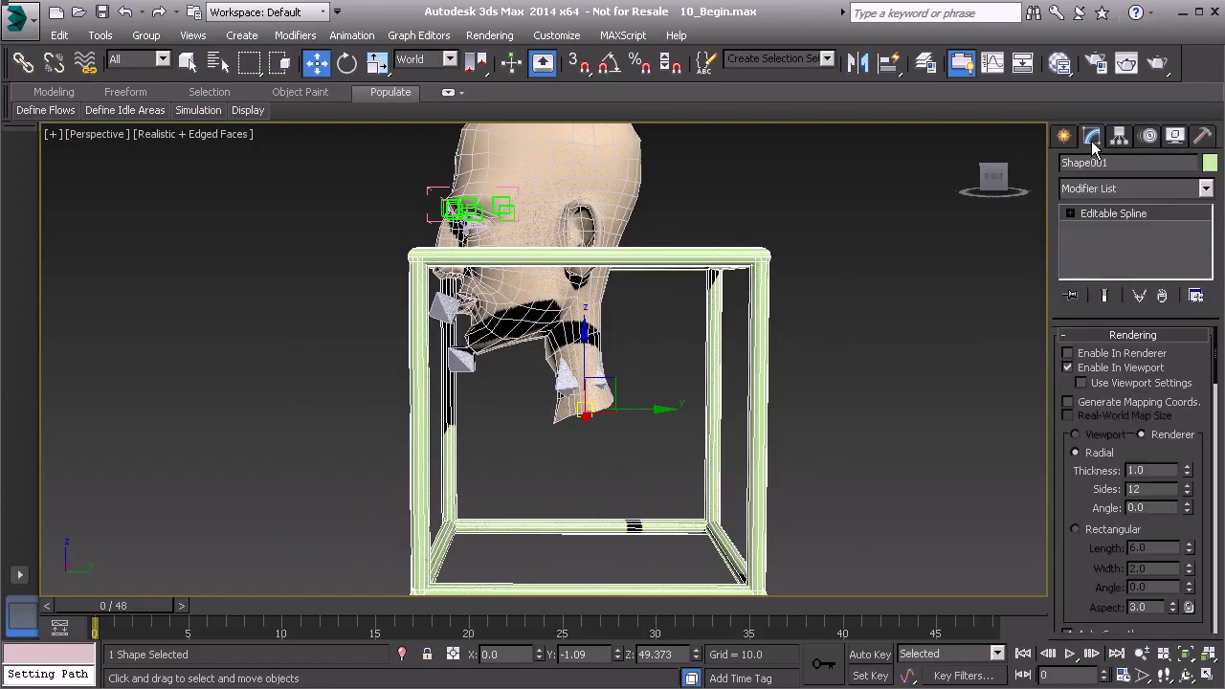
drag(1190, 476, 1169, 530)
alt+middle_drag(590, 362, 643, 362)
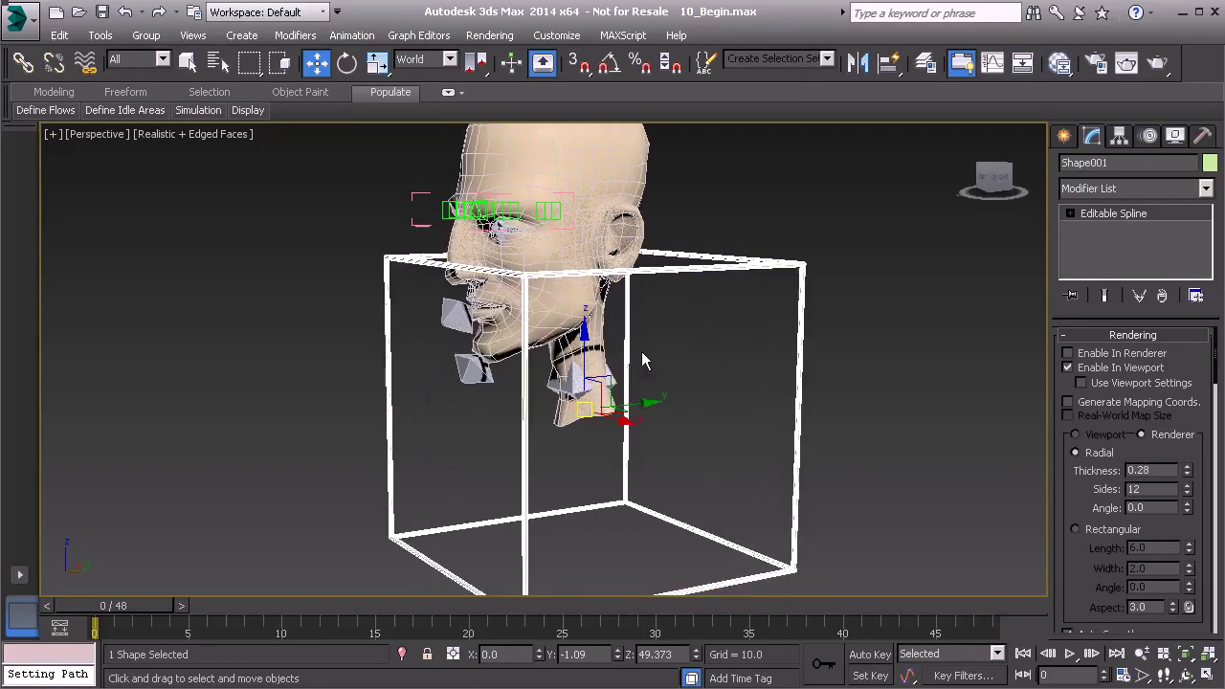
Change the box's object color to light yellow from the 3ds Max palette
click(1210, 164)
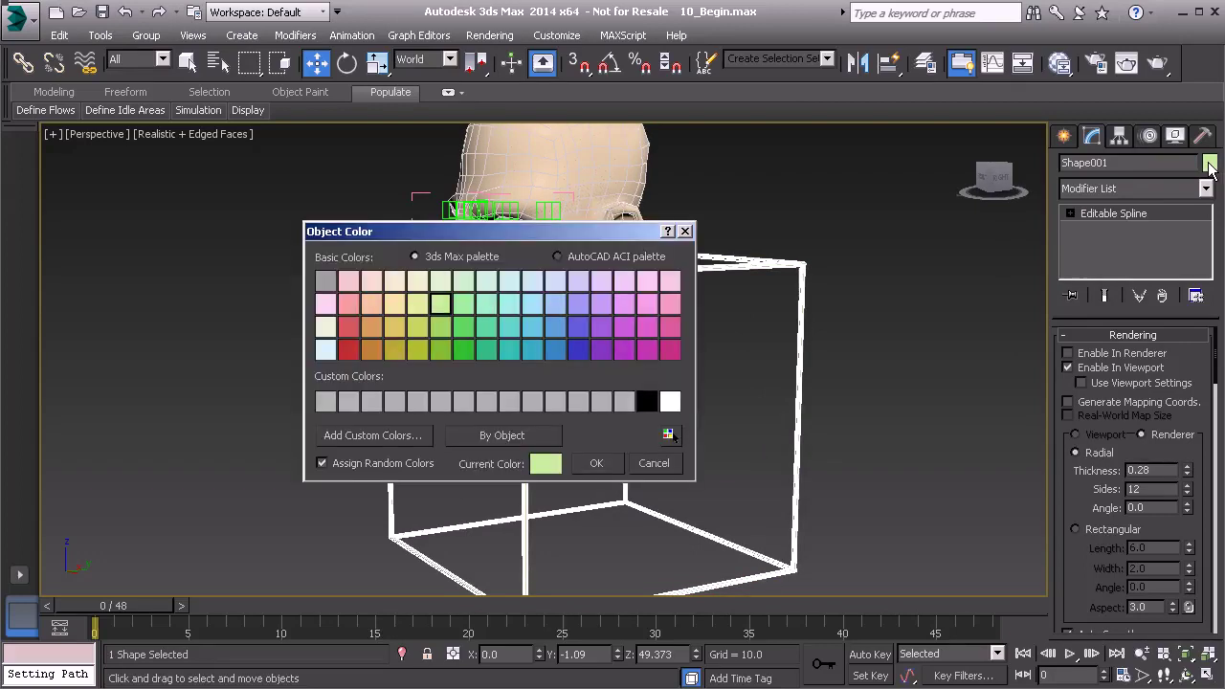
click(400, 310)
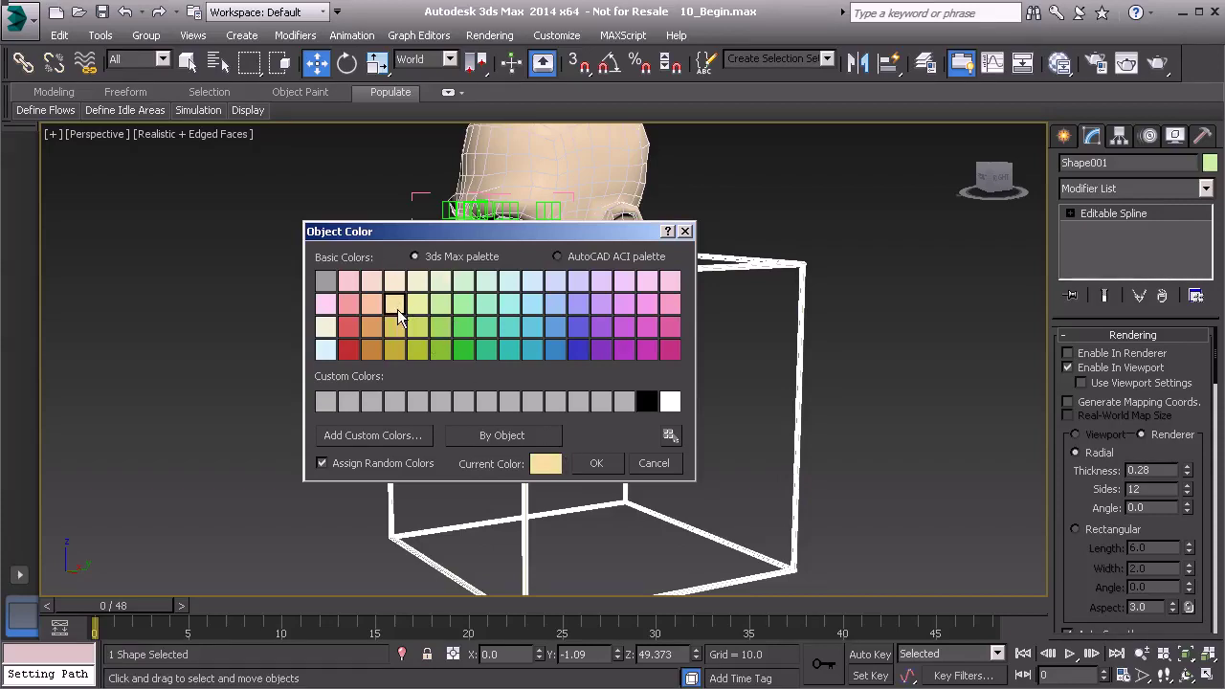
click(597, 465)
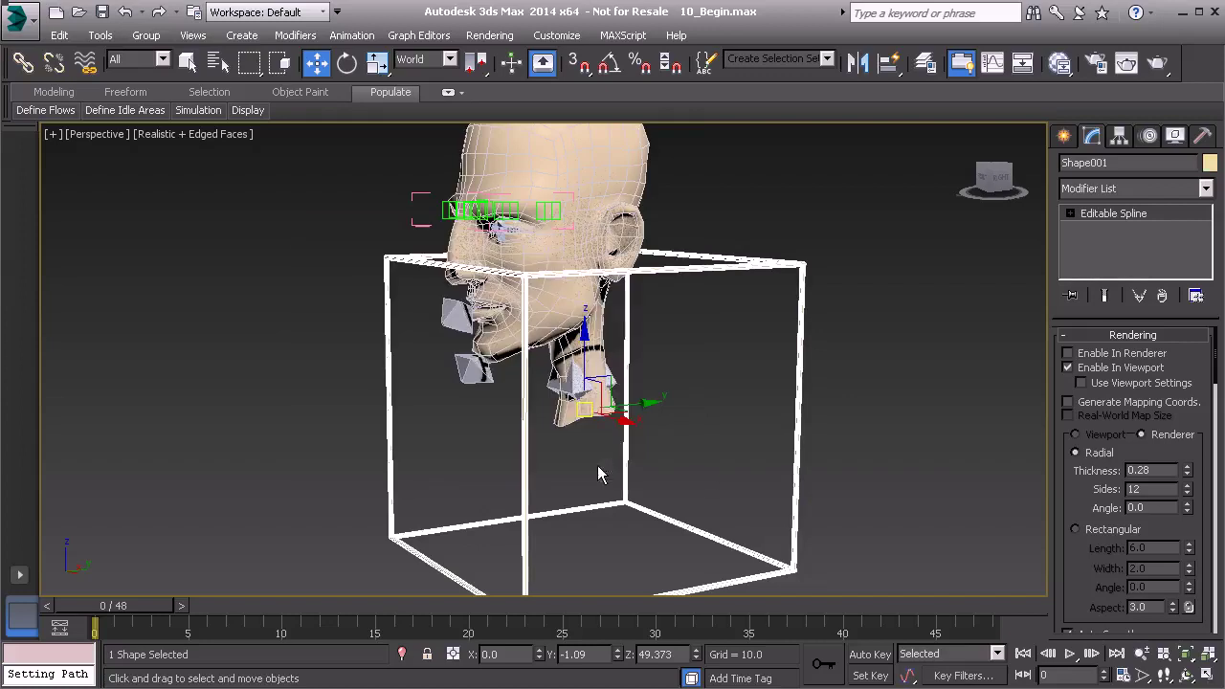
Add the box to the Controls layer and toggle that layer's visibility off and on to check it
click(100, 35)
click(164, 188)
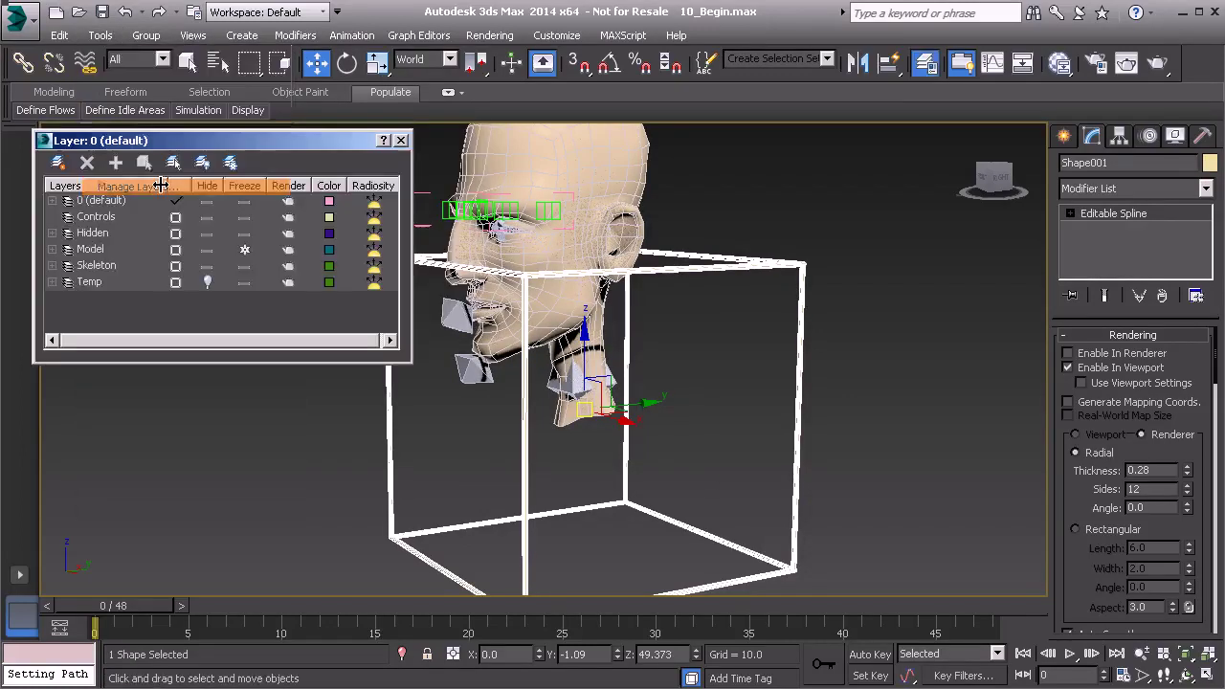
click(96, 217)
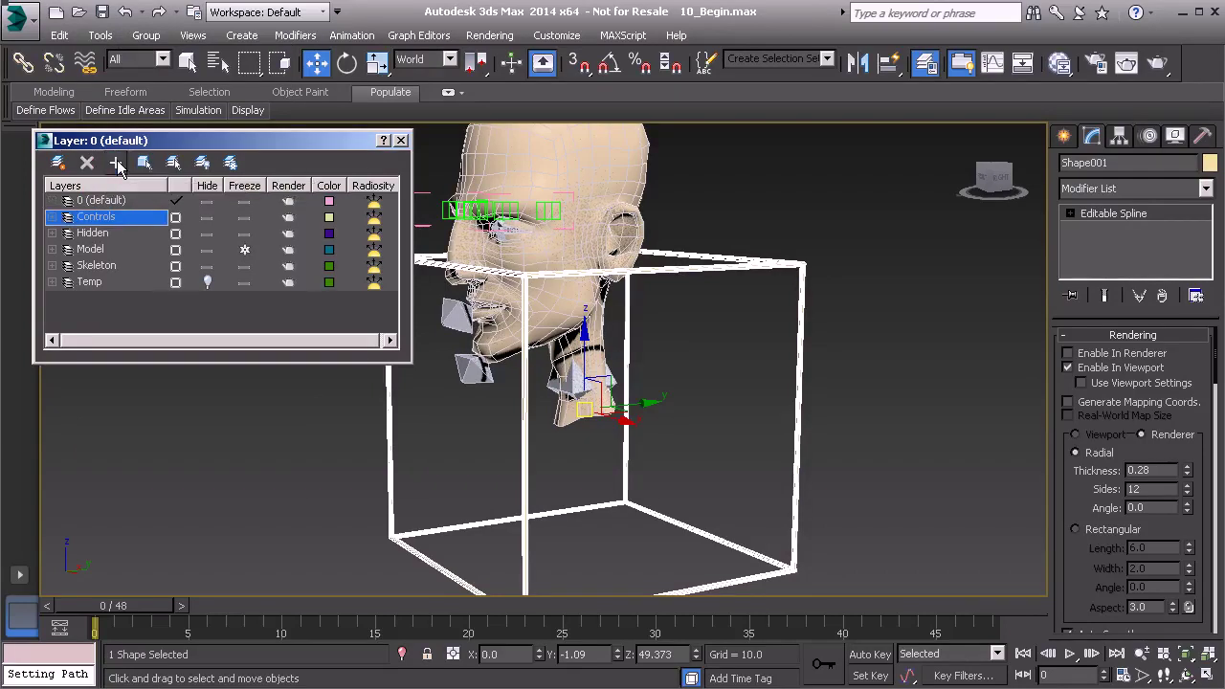
click(213, 217)
click(213, 217)
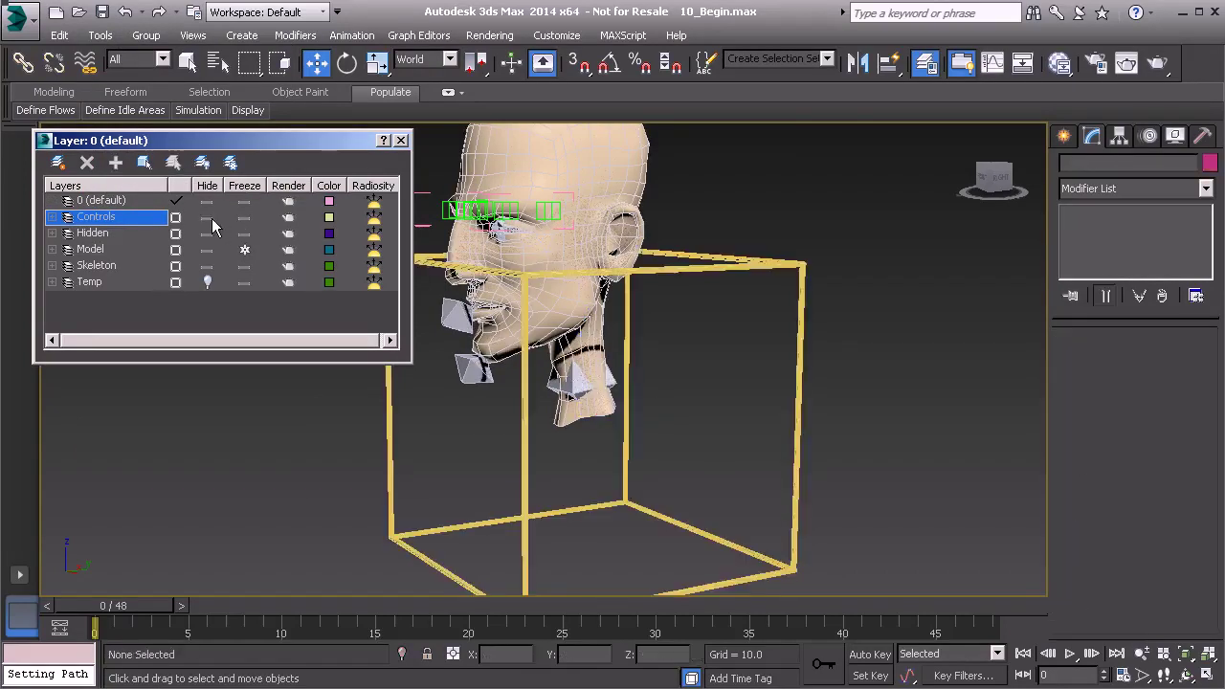
click(401, 140)
Select all of the box's vertices and scale them down uniformly so the box fits closely around the neck base
scroll(612, 284, up, 4)
middle_drag(405, 335, 745, 357)
click(480, 319)
click(1127, 216)
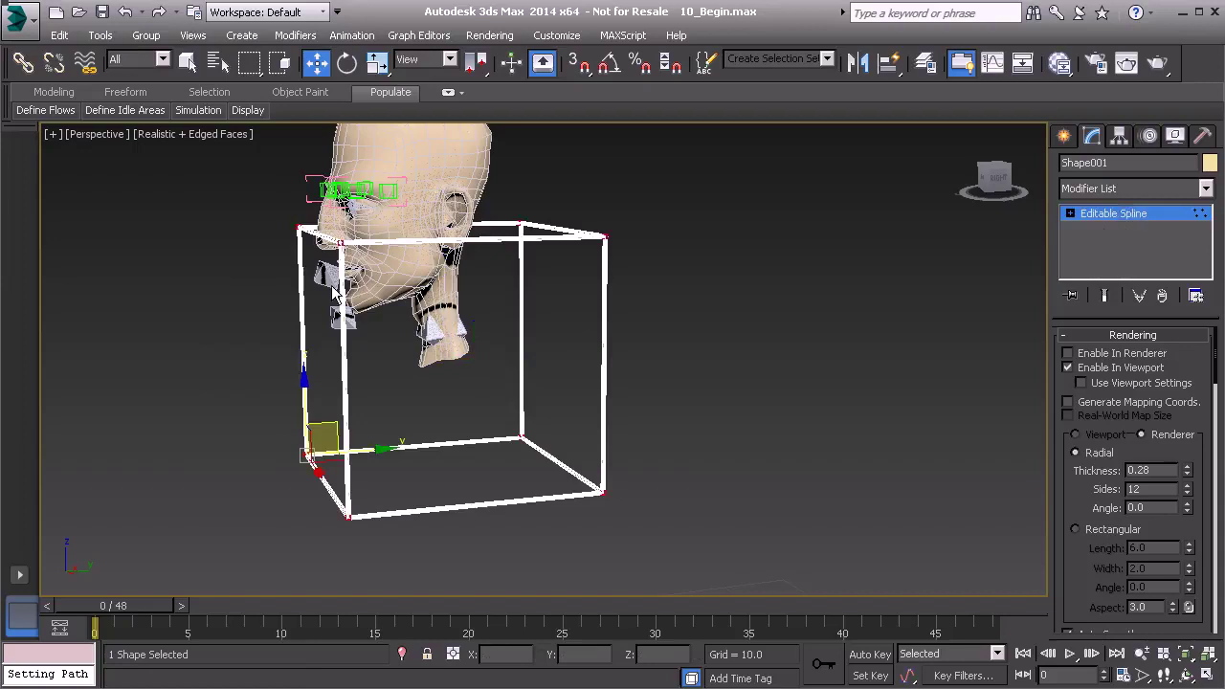
drag(220, 178, 689, 492)
key(r)
drag(426, 330, 348, 568)
alt+middle_drag(349, 567, 455, 506)
scroll(516, 449, up, 5)
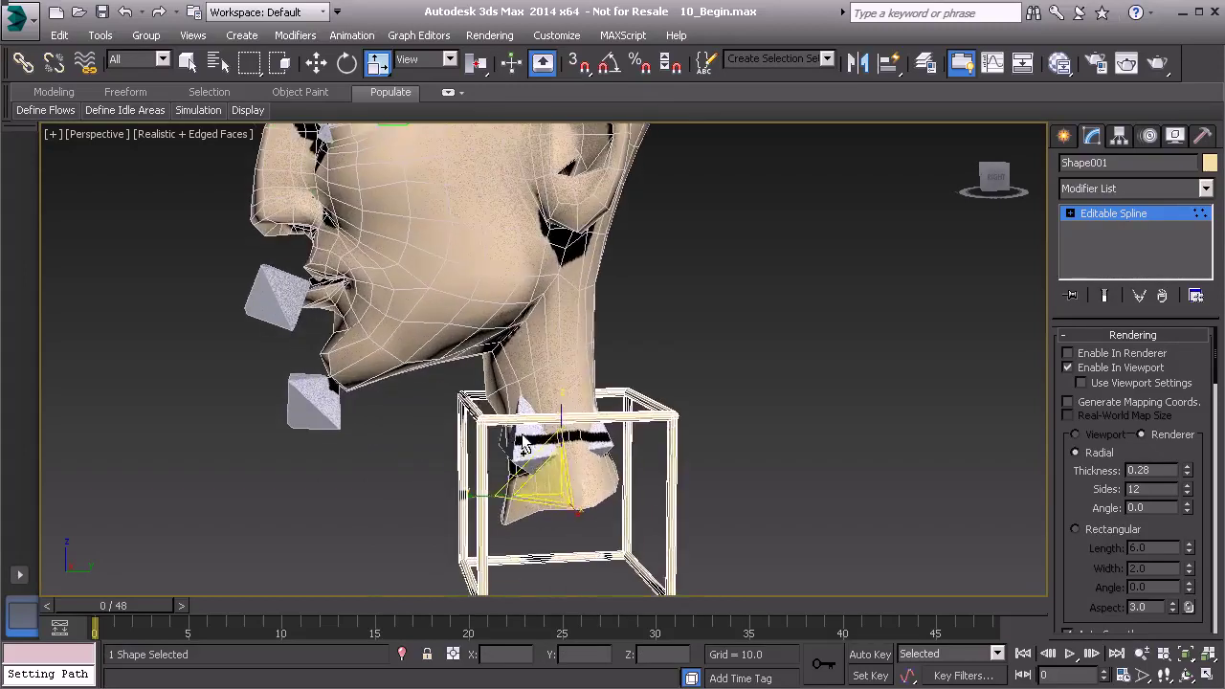
mouse_move(548, 476)
mouse_down()
mouse_move(530, 532)
mouse_move(551, 499)
mouse_up()
alt+middle_drag(551, 500, 614, 505)
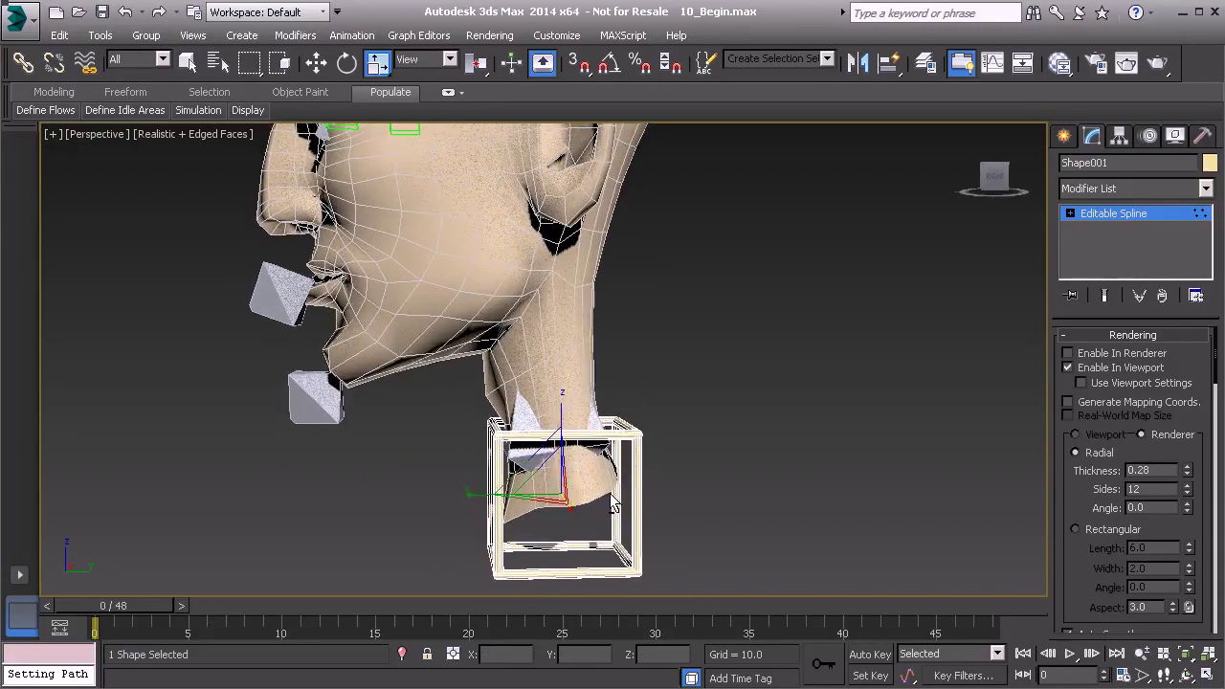
Rotate the neck box's vertices slightly so the box follows the tilt of the neck
key(e)
drag(615, 444, 614, 446)
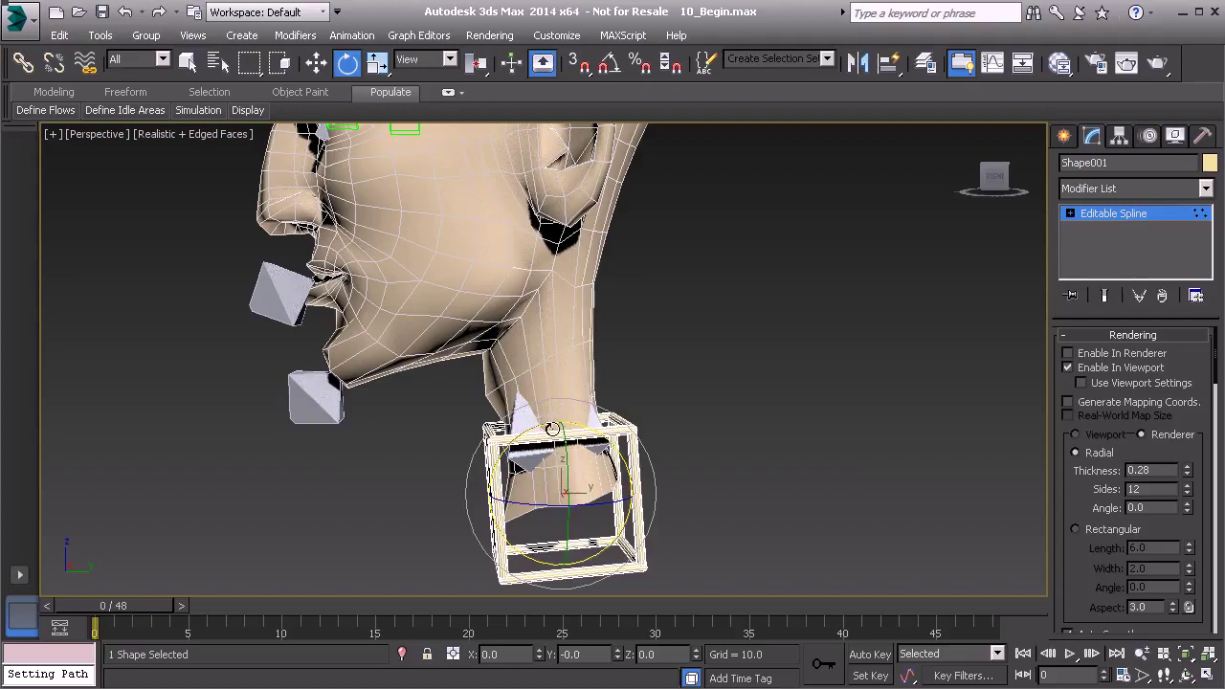
key(w)
alt+middle_drag(565, 466, 558, 465)
Raise the neck box's upper vertices until the box reaches the underside of the jaw
click(486, 433)
drag(414, 358, 595, 436)
mouse_move(604, 446)
alt+middle_down()
mouse_move(565, 459)
mouse_move(589, 451)
alt+middle_up()
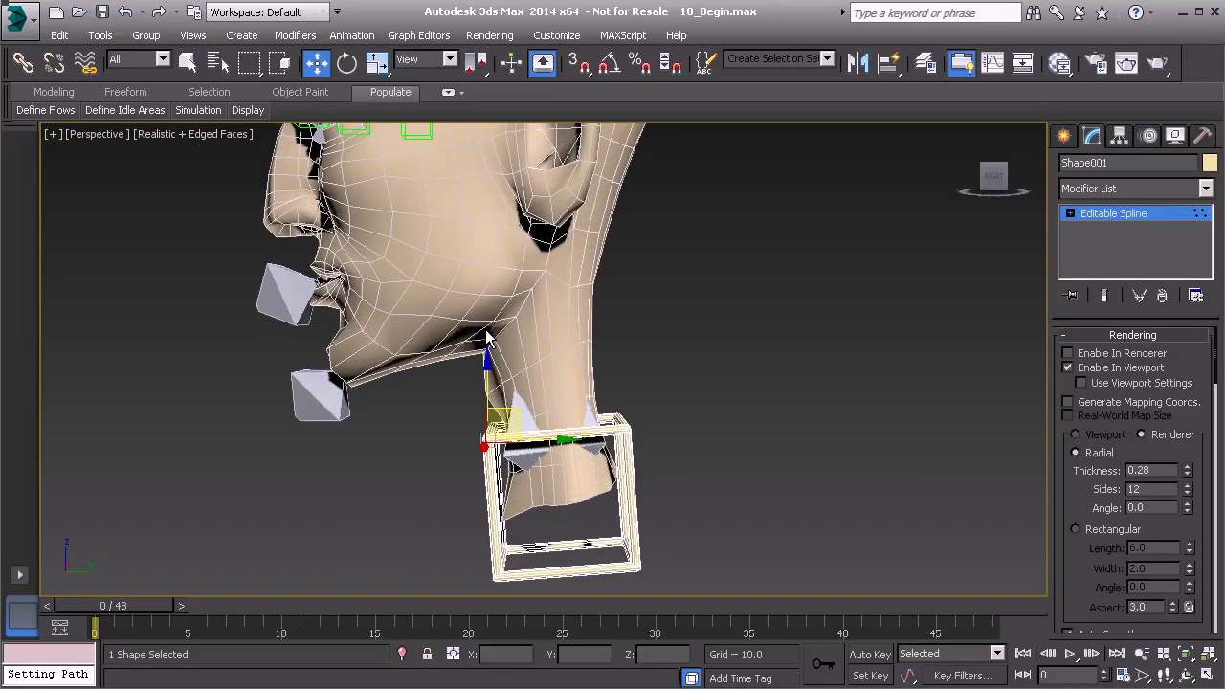
drag(491, 356, 501, 340)
alt+middle_drag(616, 473, 624, 486)
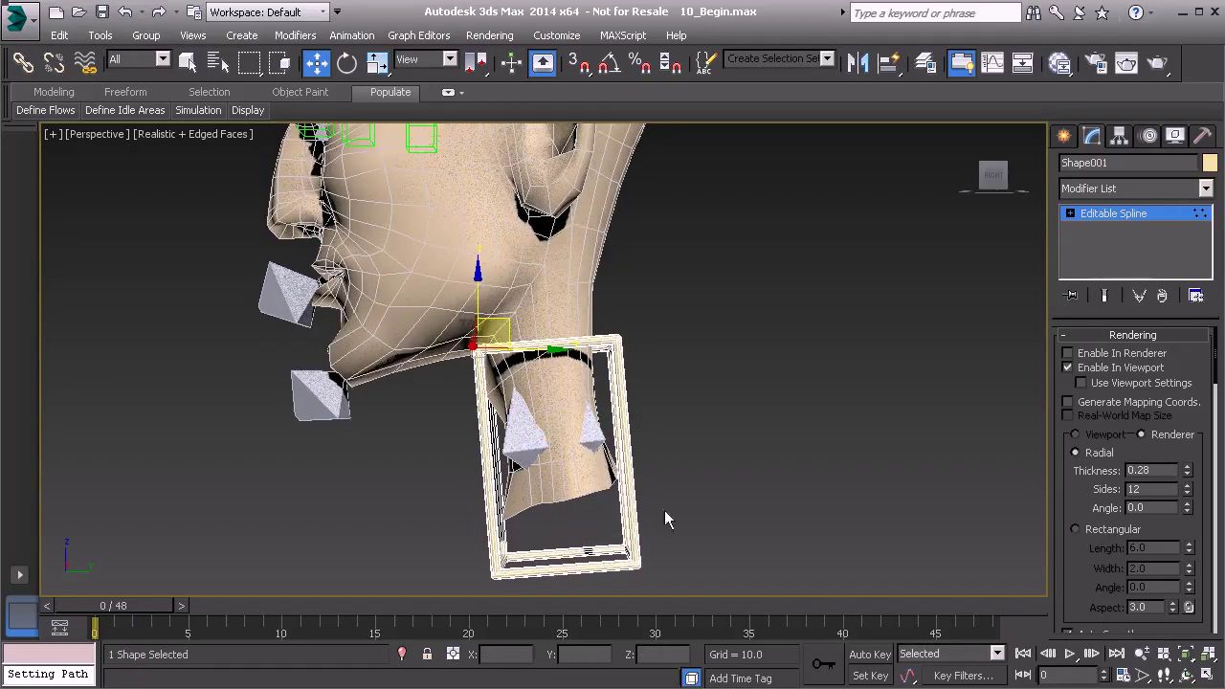
Raise the neck box's lower vertices to the base of the neck and leave vertex editing
drag(435, 486, 709, 603)
drag(532, 548, 523, 494)
alt+middle_drag(696, 524, 655, 536)
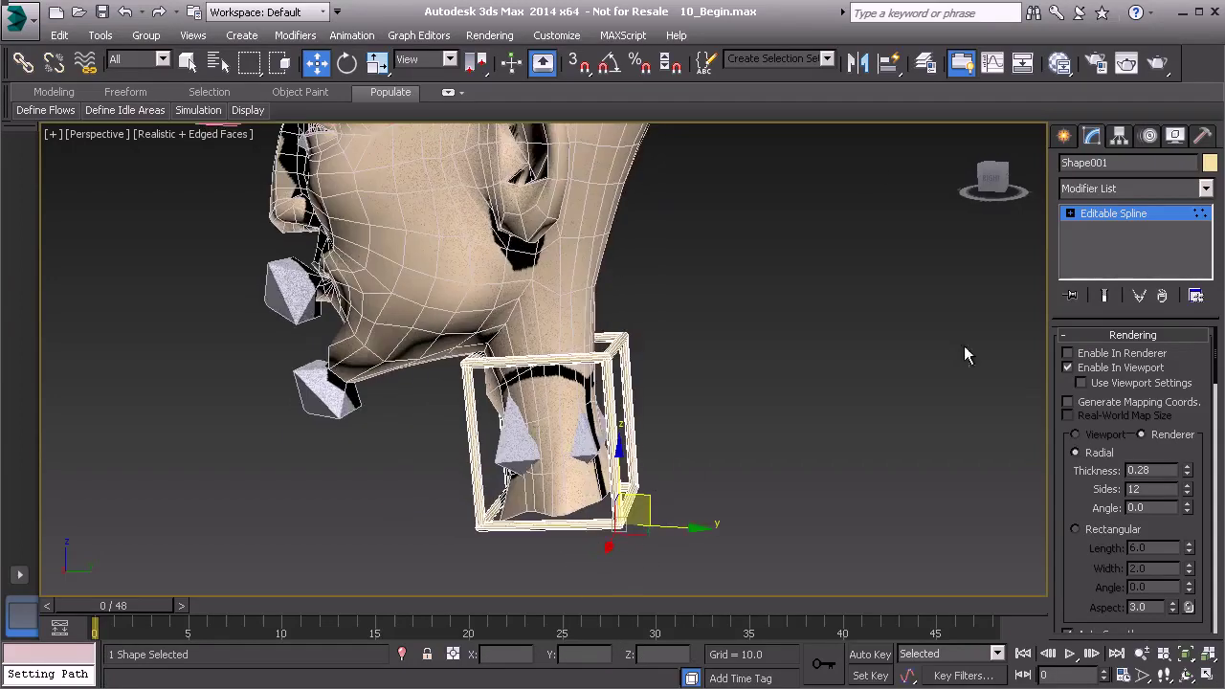
click(1133, 215)
Clone the neck box in place as an independent copy
alt+middle_drag(505, 450, 588, 422)
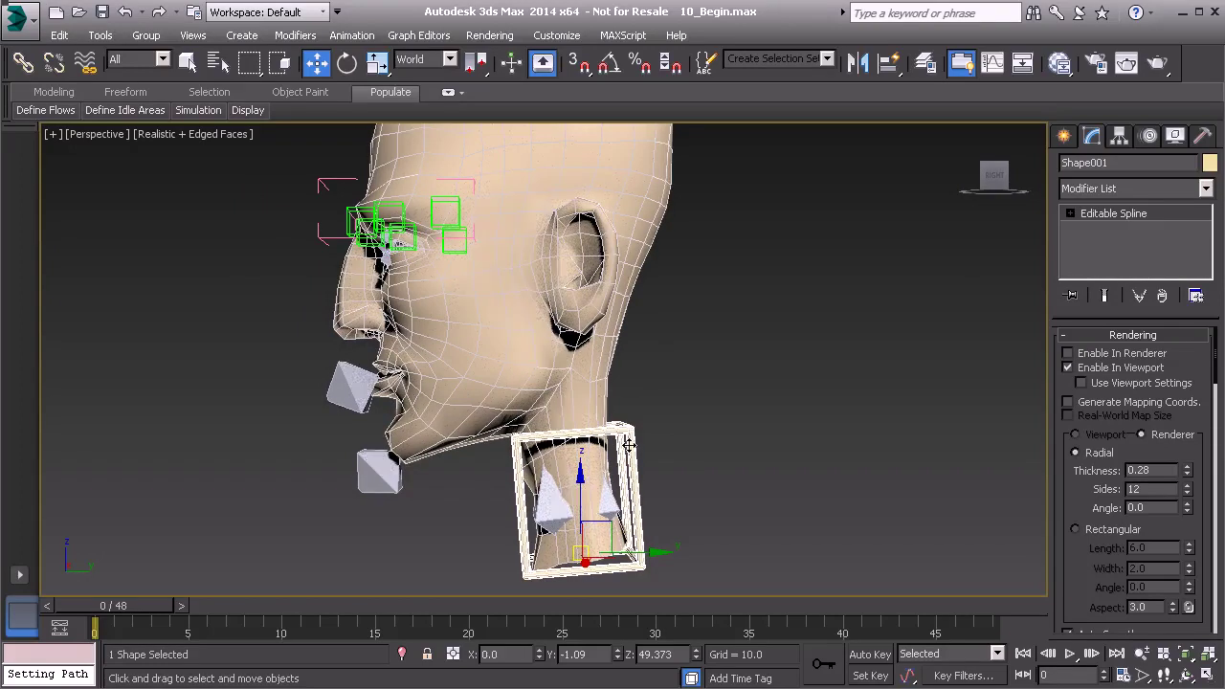
key(ctrl+v)
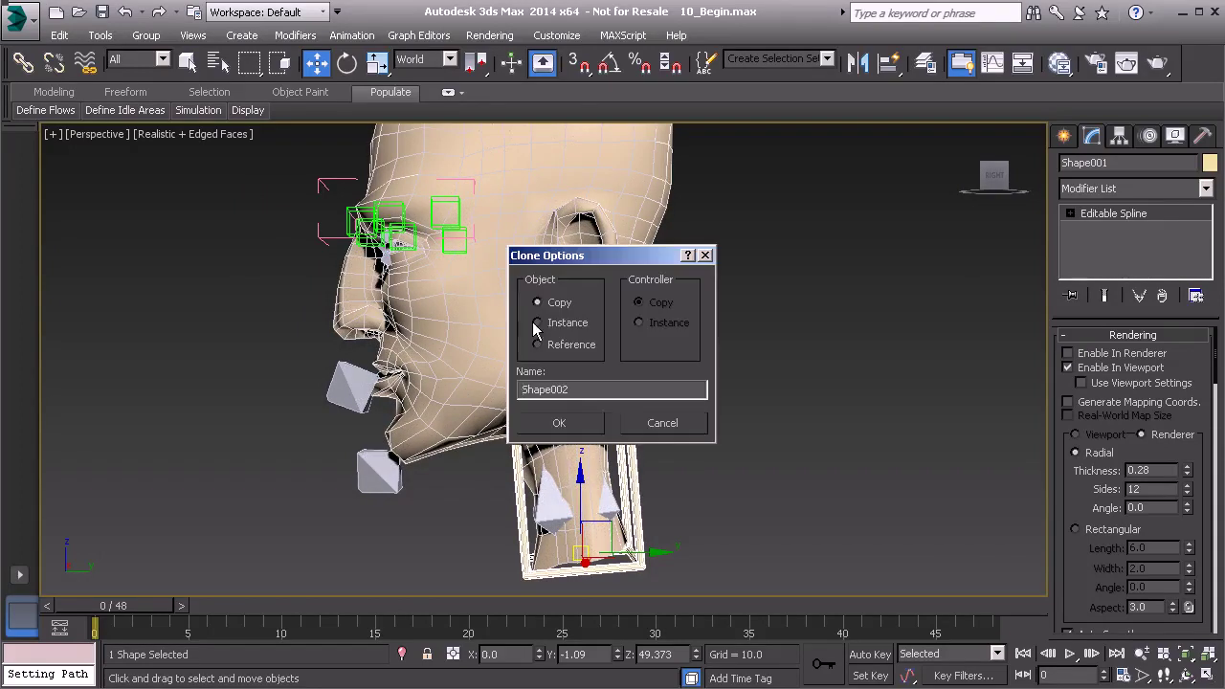
click(564, 424)
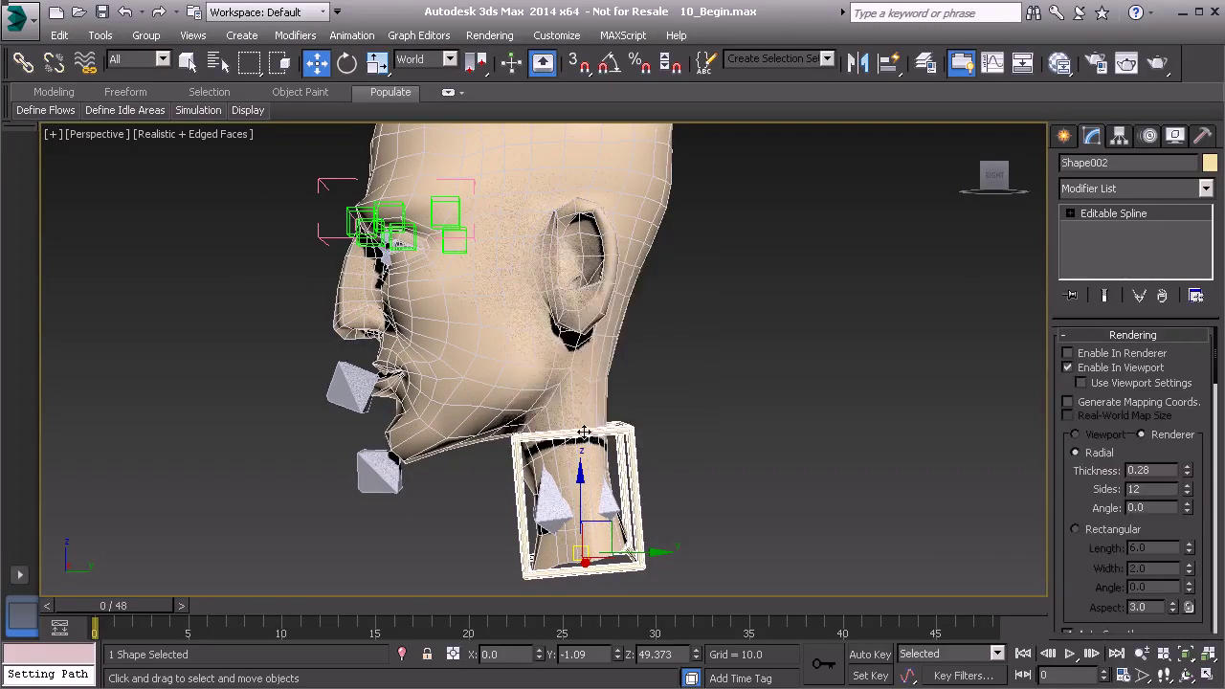
mouse_move(630, 448)
alt+middle_down()
mouse_move(600, 448)
mouse_move(648, 456)
alt+middle_up()
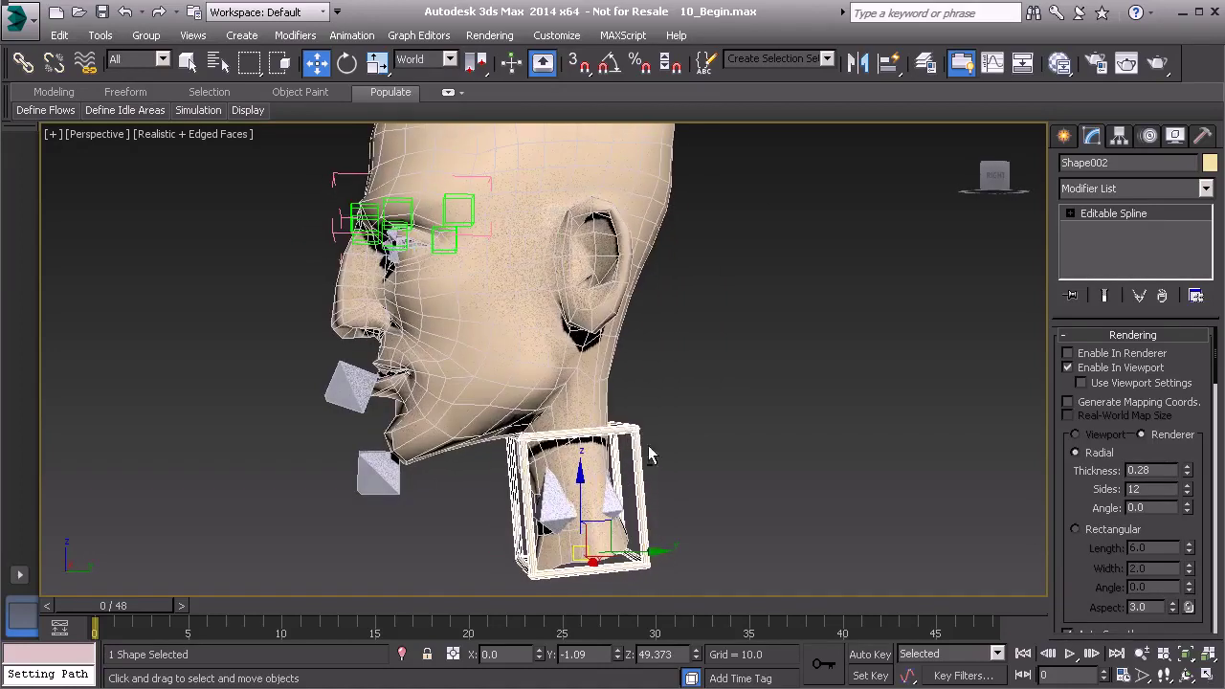
Temporarily hide the Model layer and quick-align the copied box to the head bone
click(99, 34)
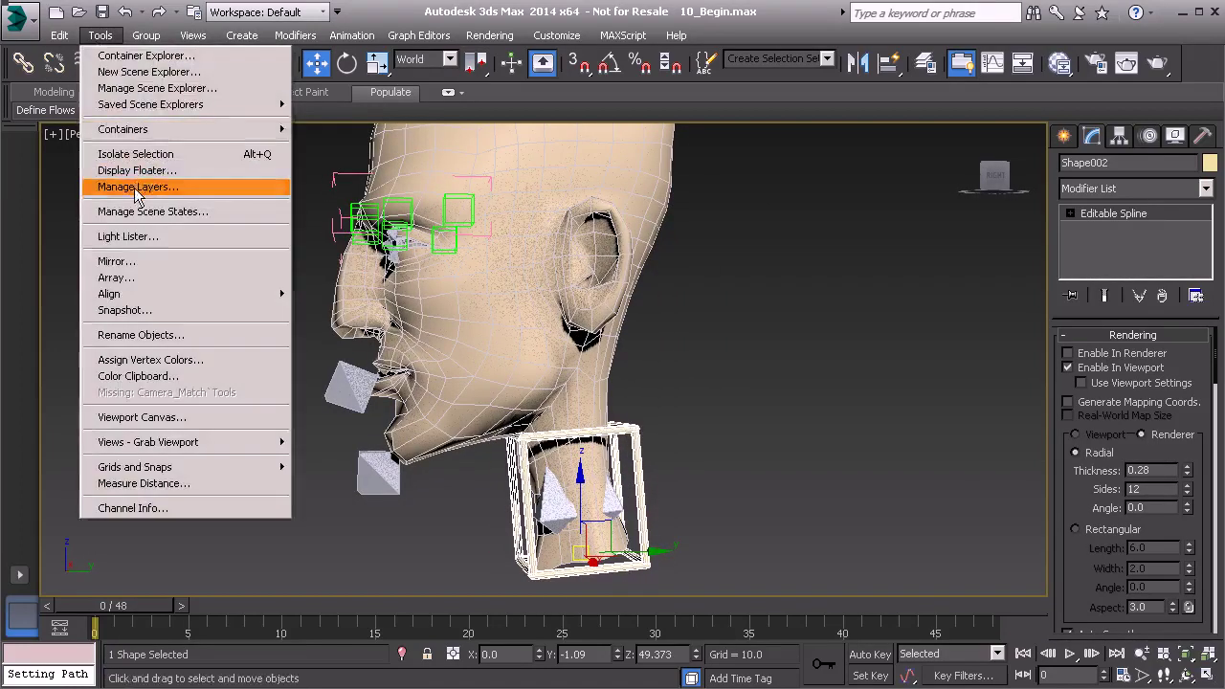
click(139, 183)
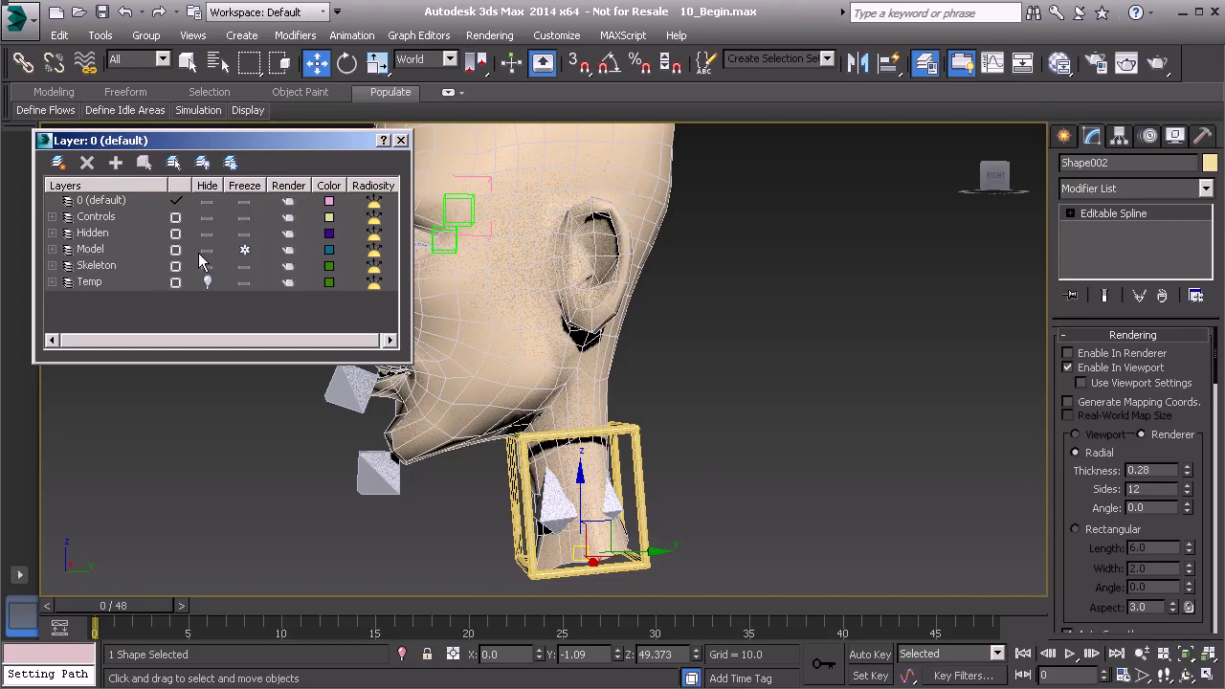
click(206, 250)
middle_drag(588, 371, 666, 354)
key(shift+a)
click(678, 321)
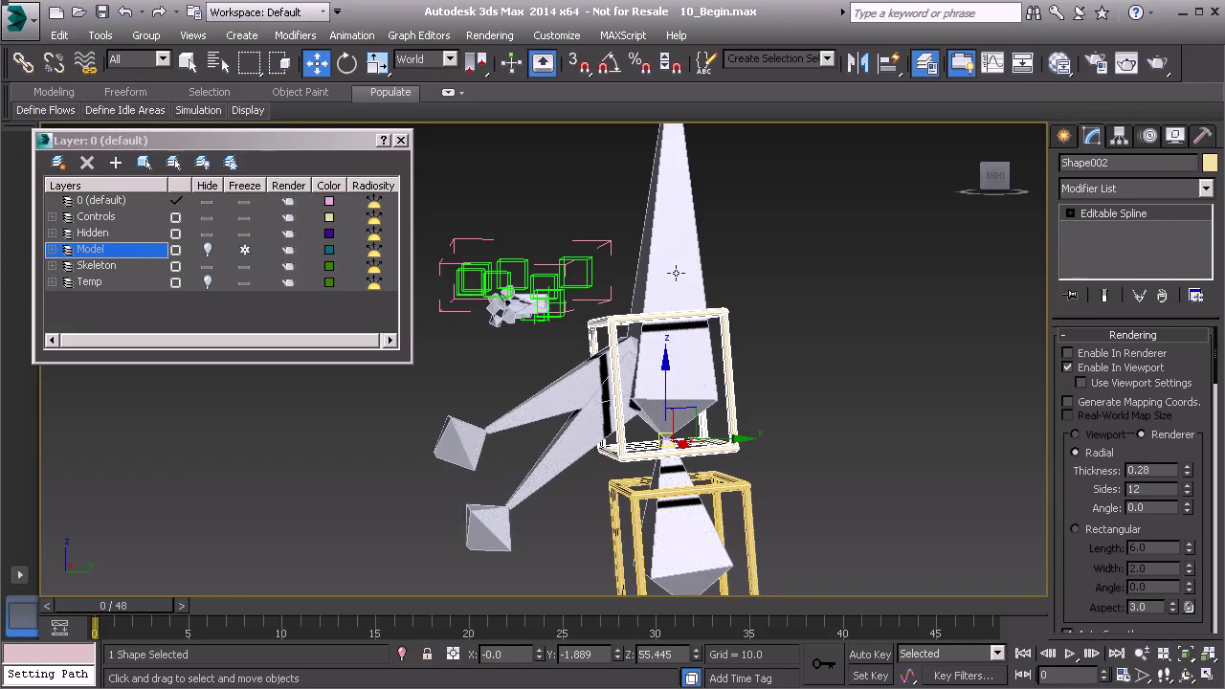
click(208, 250)
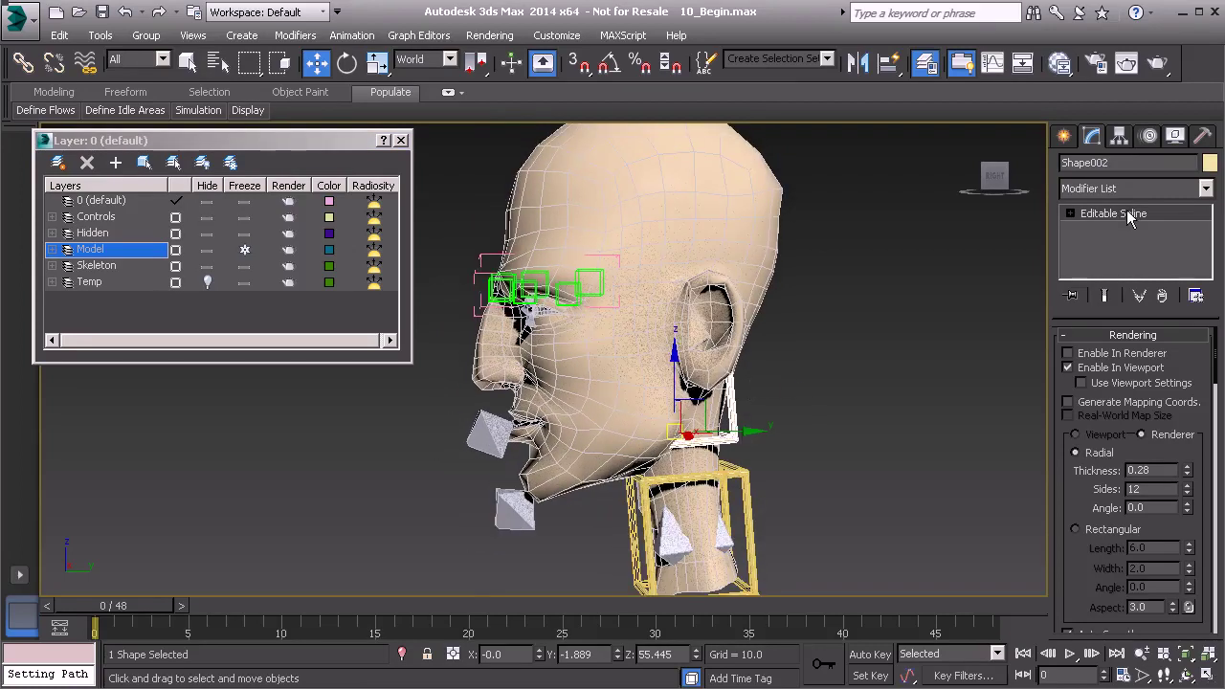
Select all vertices of the copied box and scale them up uniformly to roughly the size of the head
click(1127, 213)
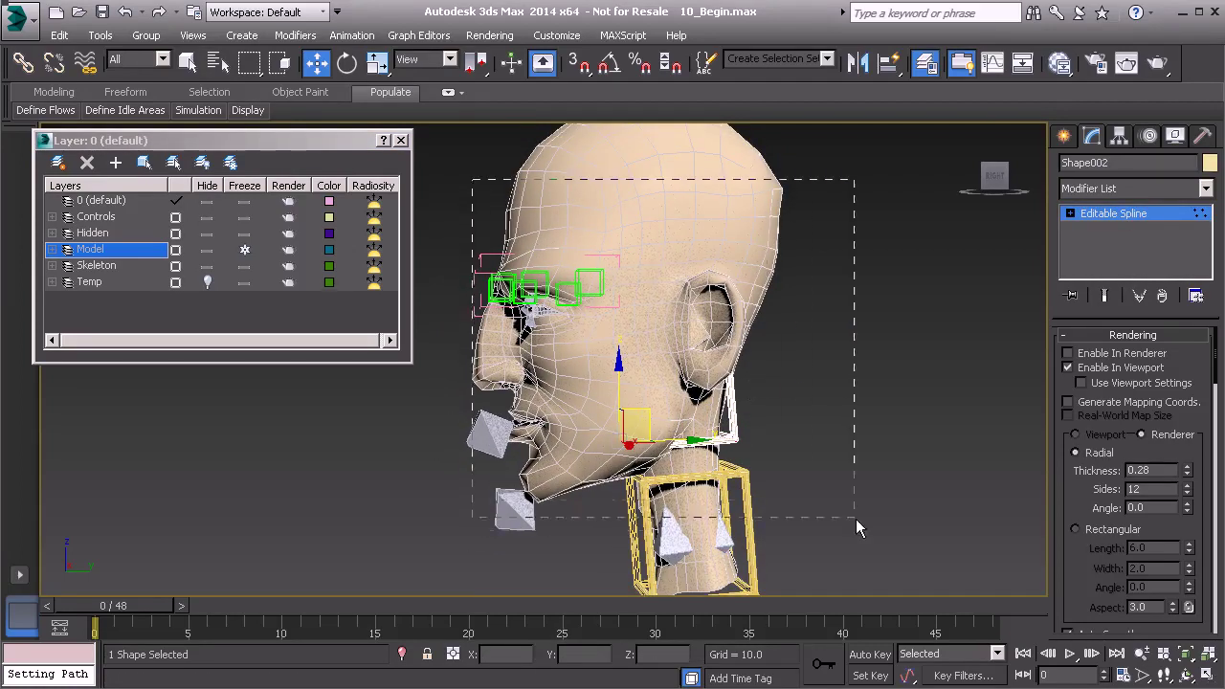
alt+middle_drag(809, 483, 744, 449)
key(r)
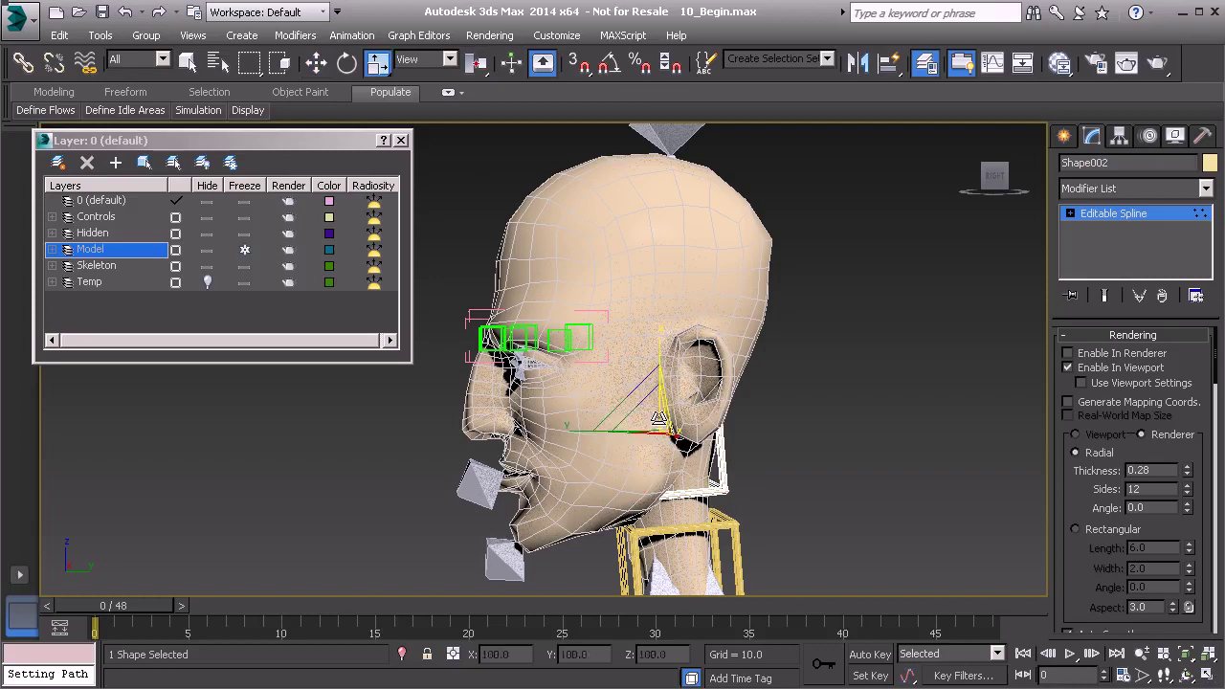
drag(666, 395, 864, 309)
alt+middle_drag(791, 396, 777, 402)
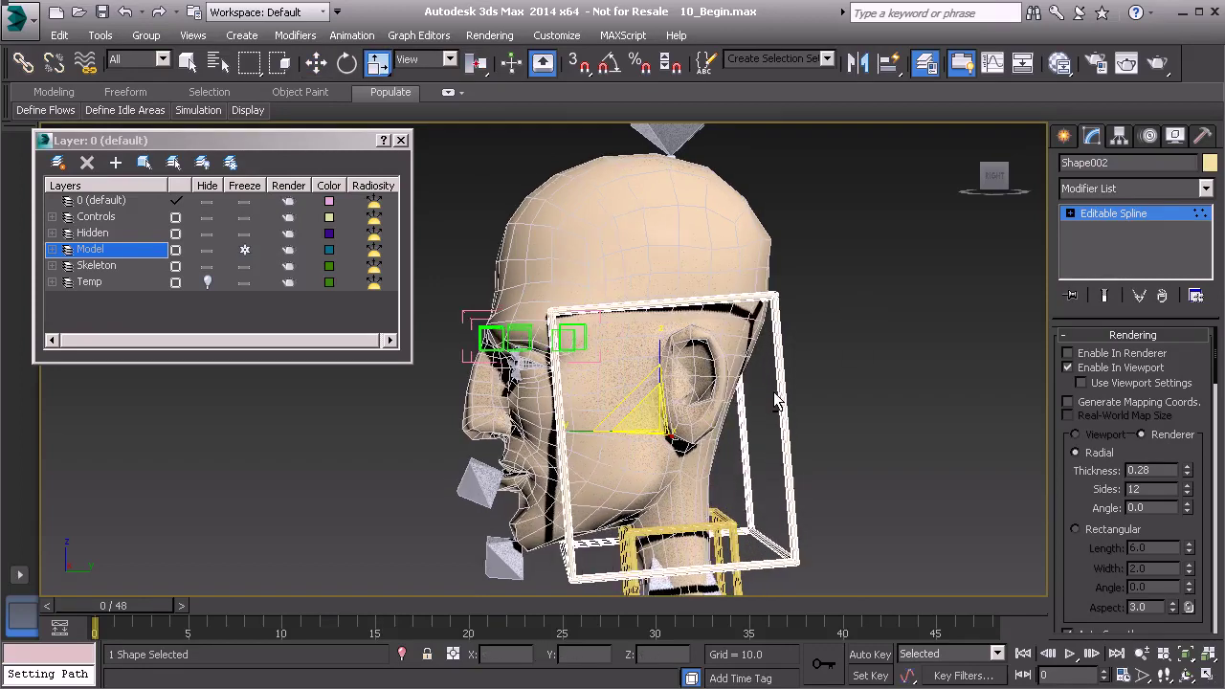
Move the enlarged box's vertices up over the head and pull the front lower vertices down to the chin
key(w)
drag(597, 529, 575, 451)
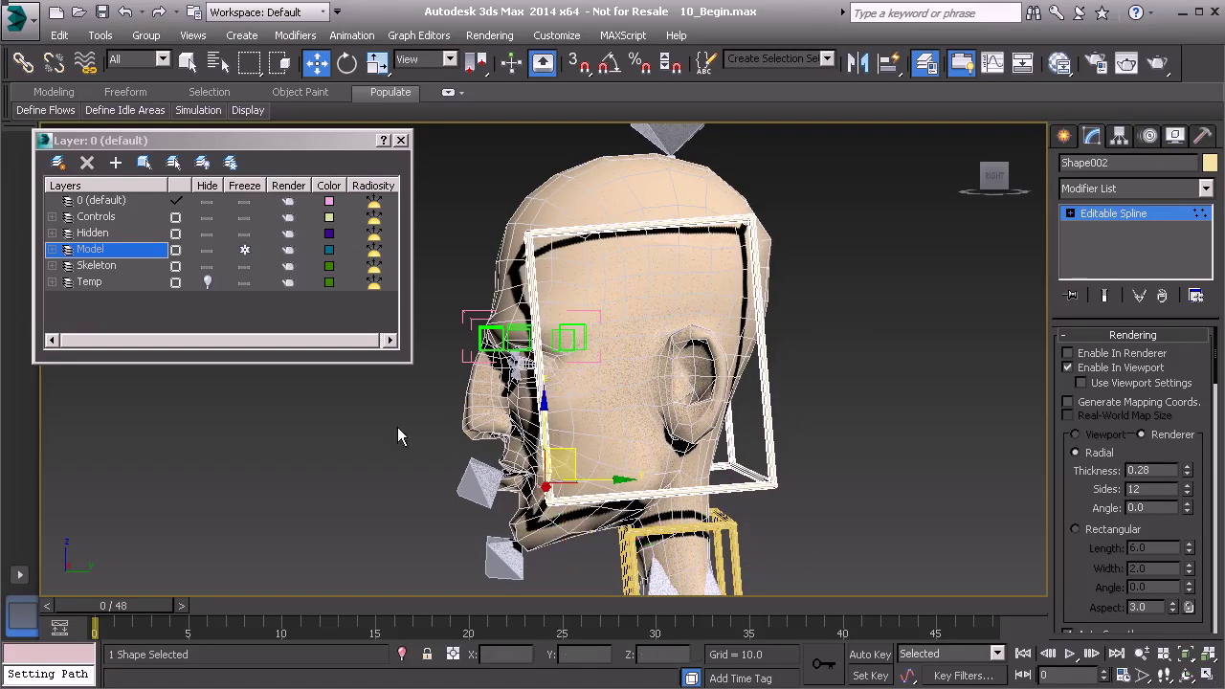
drag(614, 542, 580, 529)
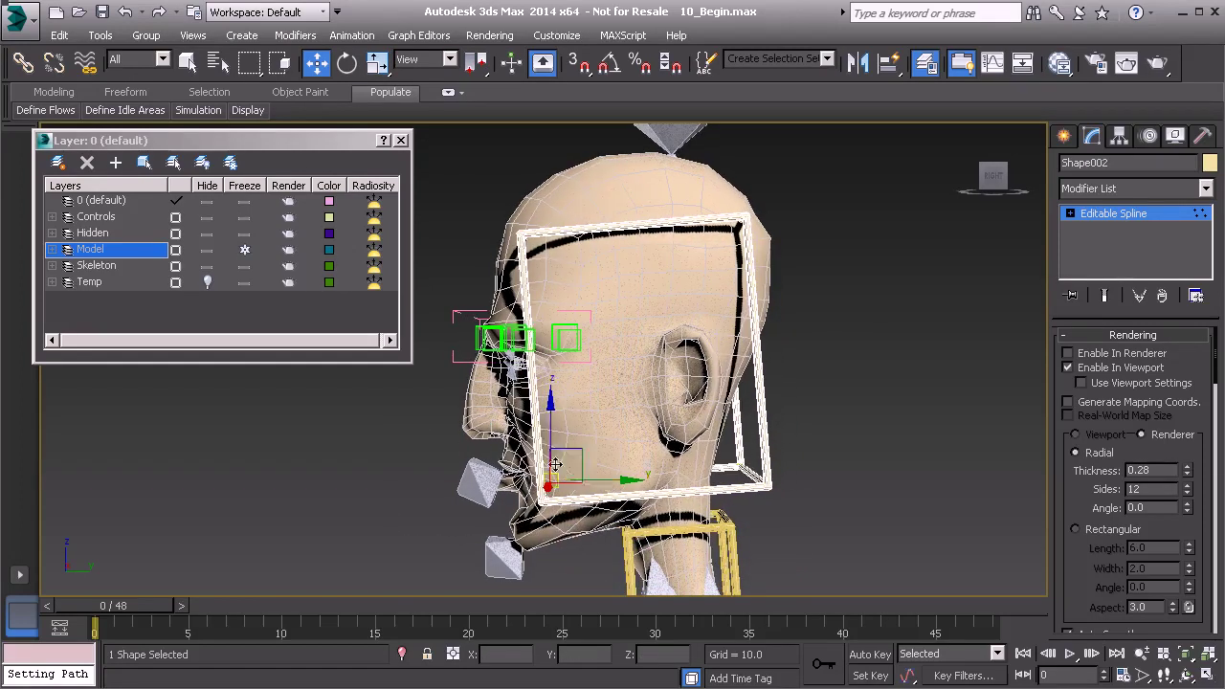
drag(565, 480, 543, 525)
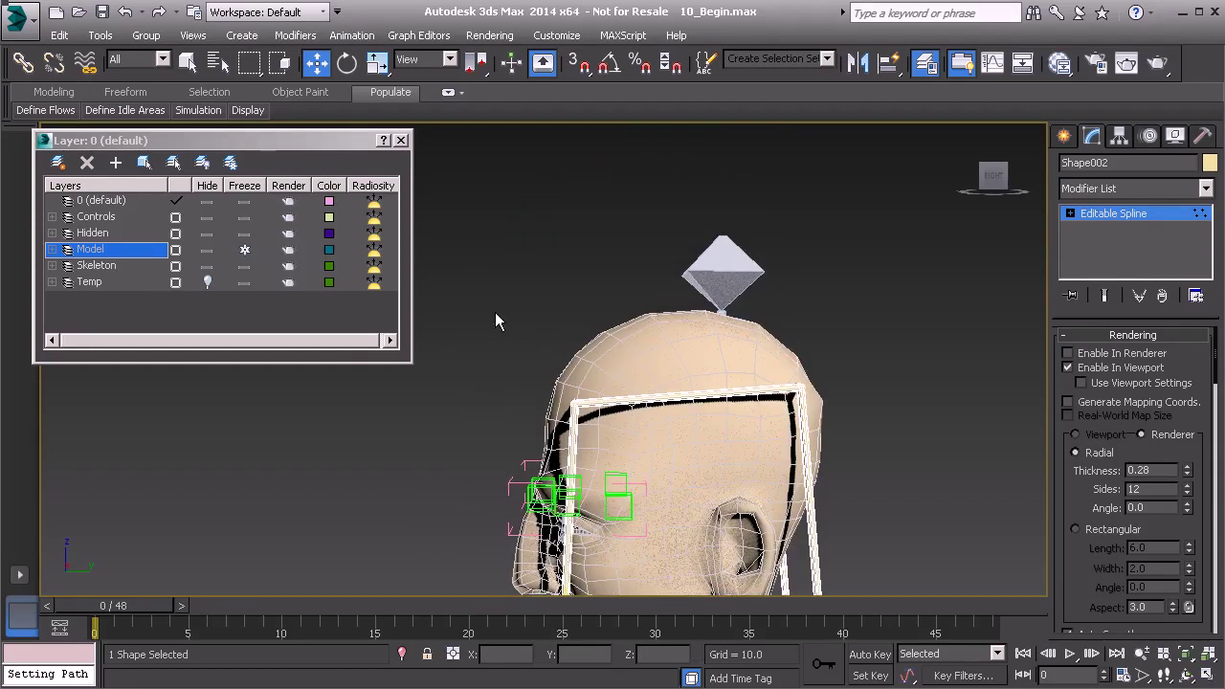
Move the head box's upper vertices up and forward so the box clears the top of the skull
drag(497, 321, 832, 436)
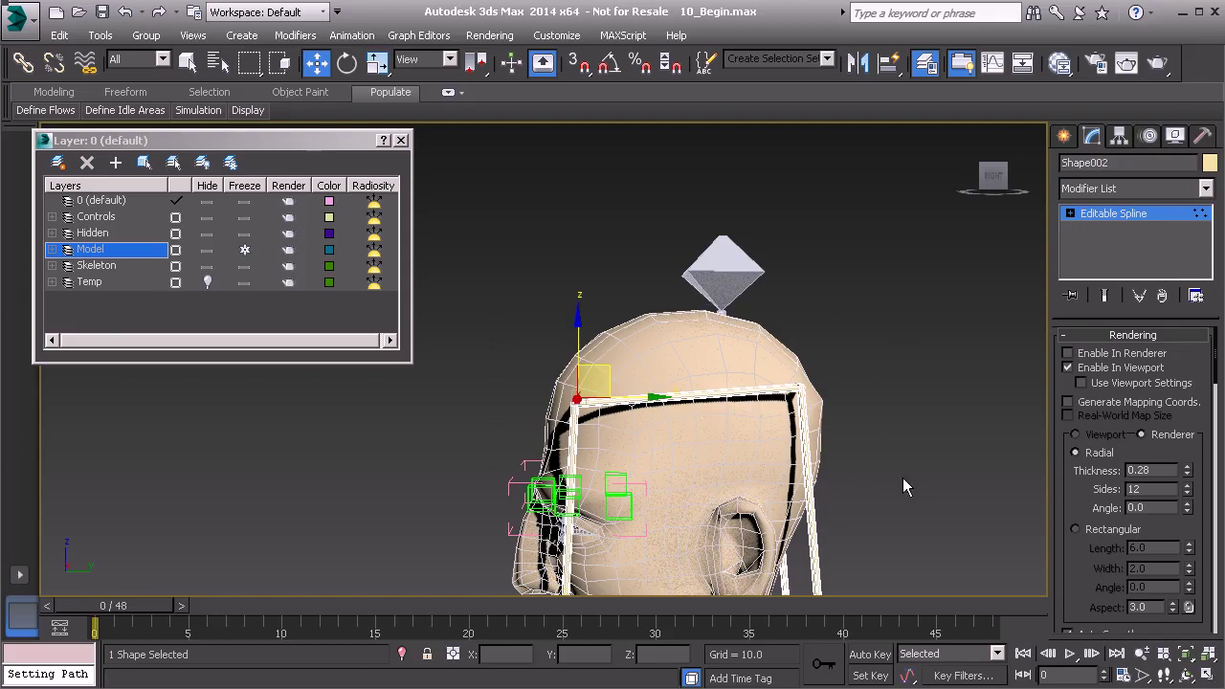
drag(580, 321, 518, 270)
drag(607, 326, 614, 370)
Raise the head box's rear lower vertices behind the neck and move its rear upper vertices slightly backward
alt+middle_drag(613, 371, 809, 459)
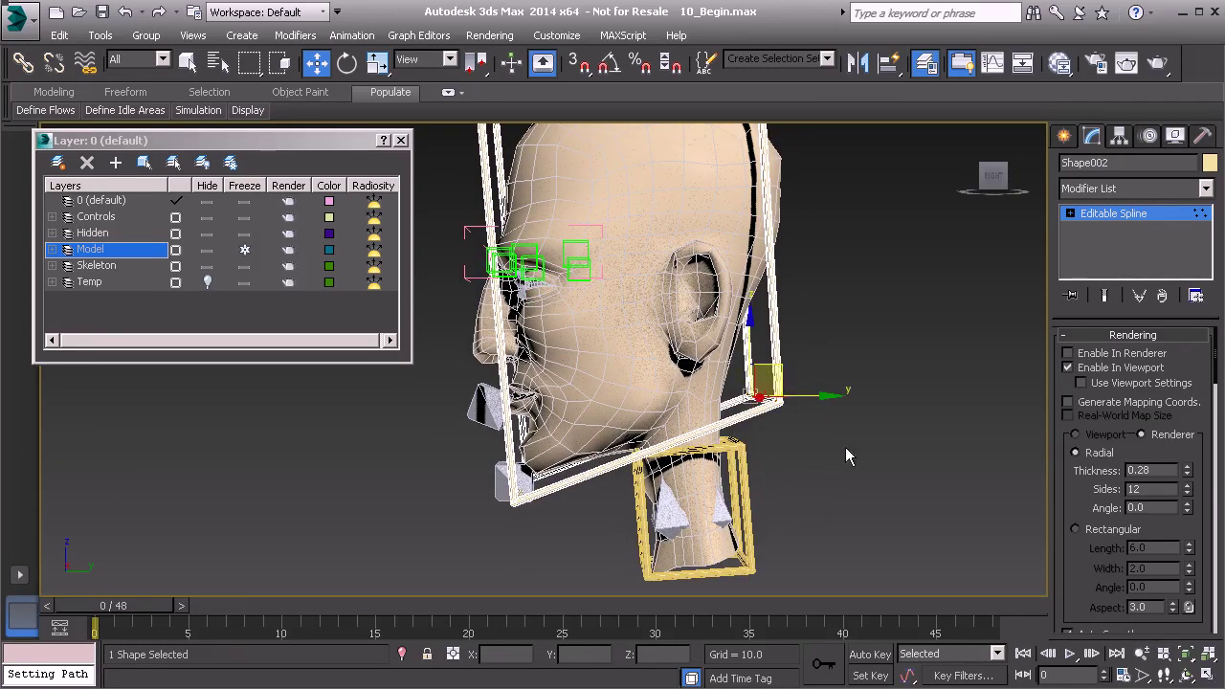
drag(775, 381, 775, 294)
alt+middle_drag(775, 295, 805, 383)
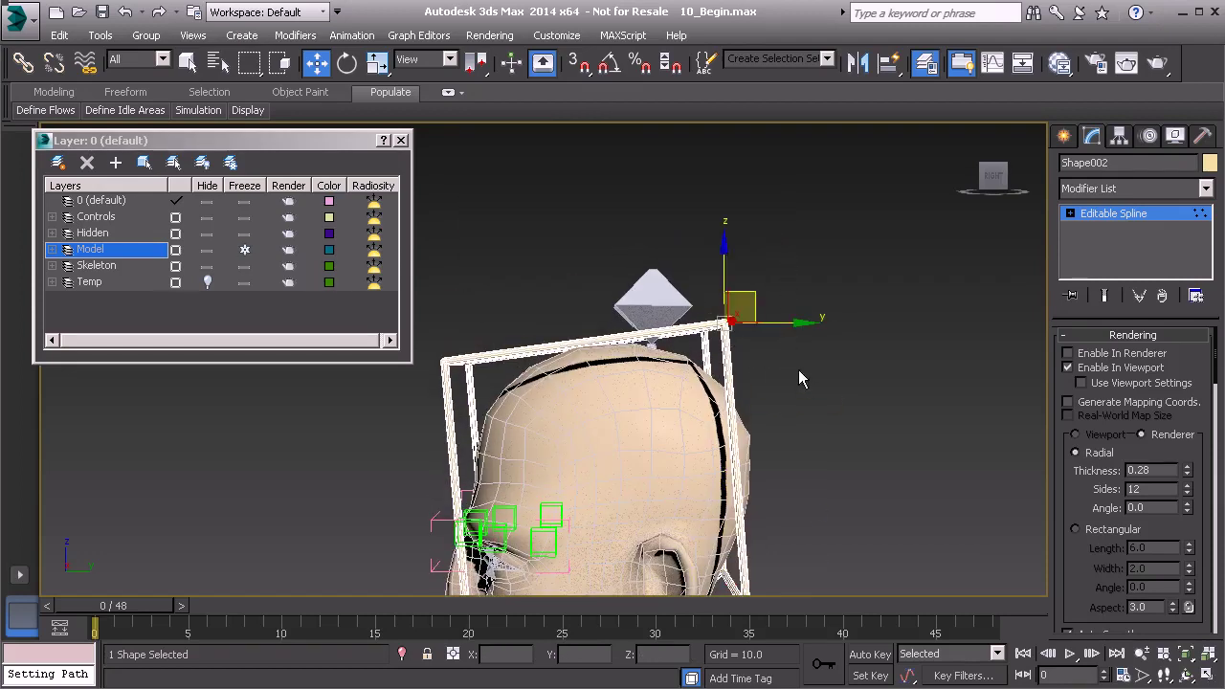
drag(754, 291, 790, 293)
alt+middle_drag(790, 293, 620, 412)
Scale the head box's lower vertices along X to fit its width to the jaw, and leave vertex editing
drag(620, 411, 668, 455)
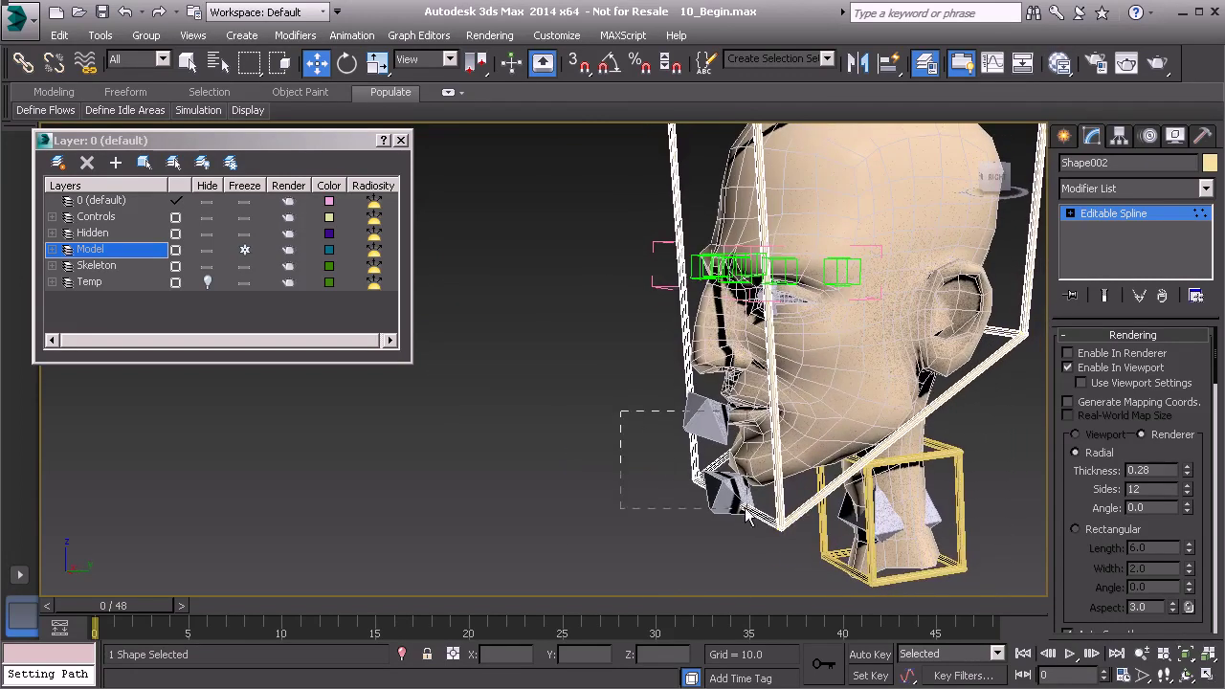
drag(799, 555, 799, 555)
alt+middle_drag(799, 555, 752, 515)
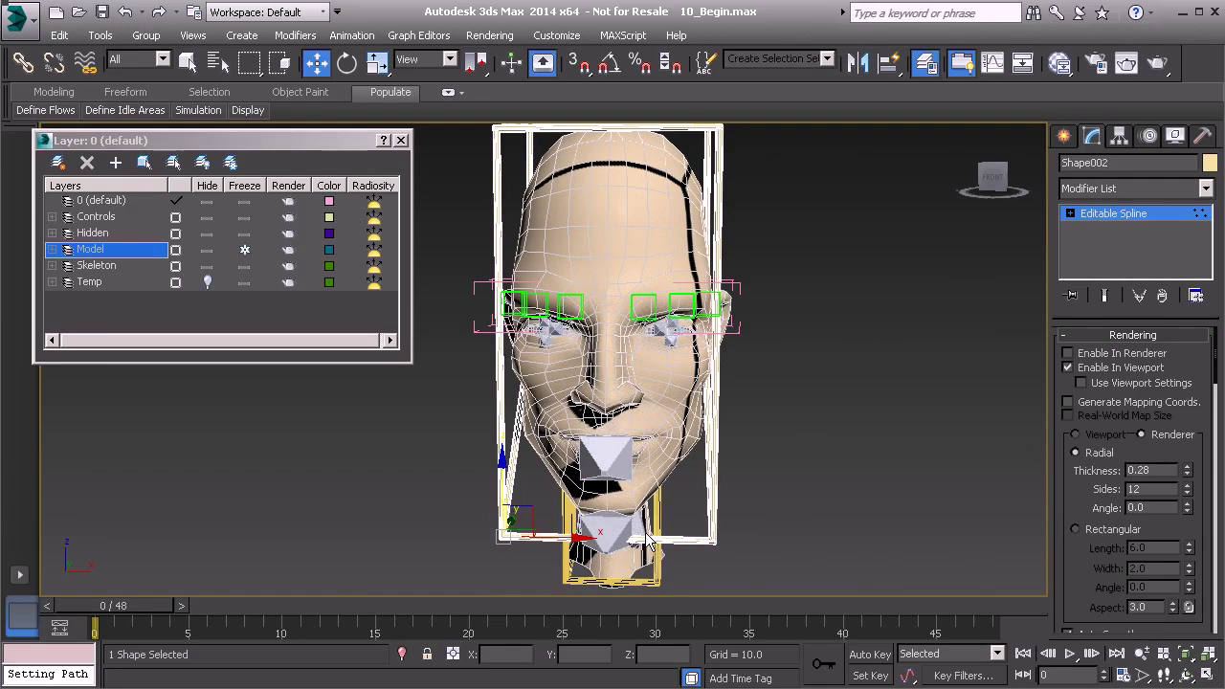
key(r)
mouse_move(694, 537)
mouse_down()
mouse_move(673, 539)
mouse_move(713, 521)
mouse_up()
alt+middle_drag(713, 521, 905, 384)
alt+middle_drag(848, 342, 785, 373)
drag(785, 372, 783, 363)
alt+middle_drag(783, 363, 861, 381)
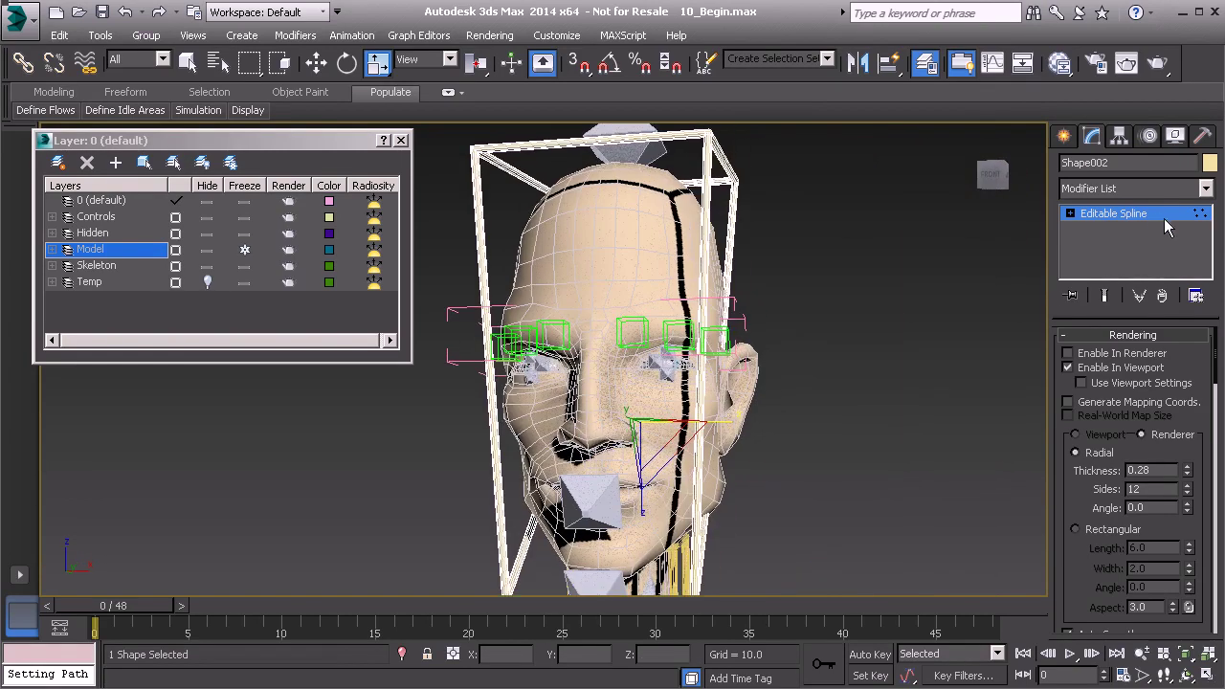
click(1155, 216)
Rename the neck control box as Anim_Neck01
alt+middle_drag(1154, 215, 741, 469)
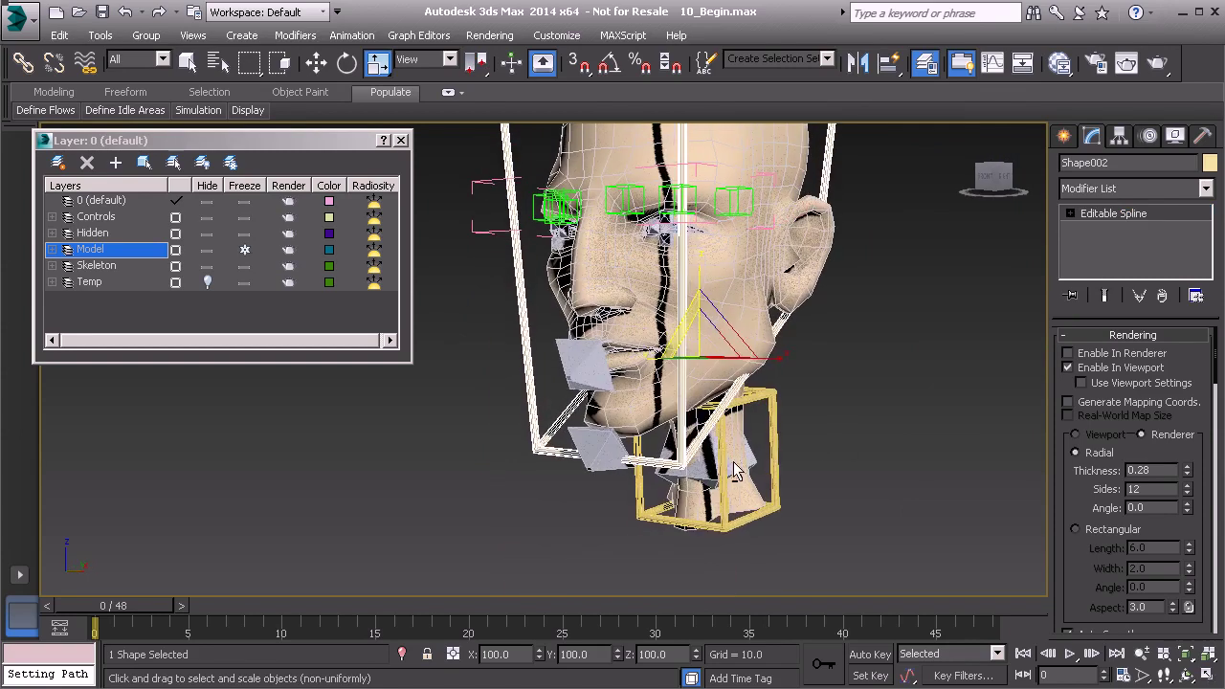
click(818, 438)
alt+middle_drag(834, 454, 825, 550)
click(801, 504)
double_click(1102, 164)
text(Anim_Neck01)
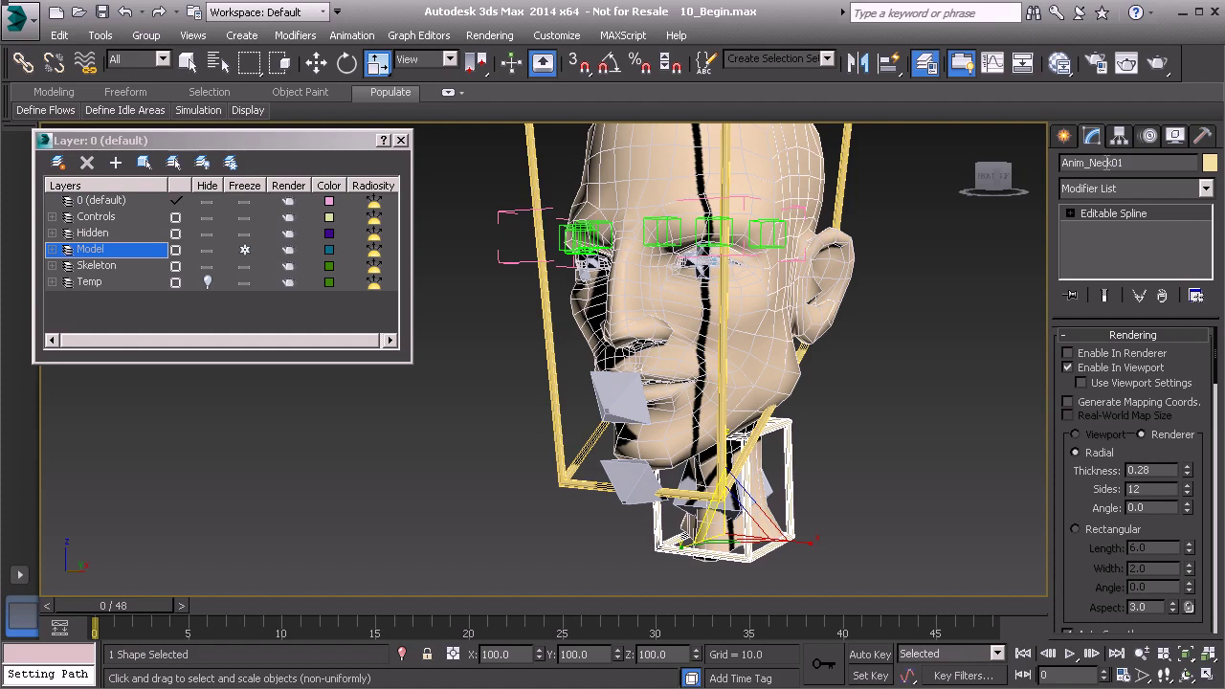
Reuse the neck control's name for the head box and change it to Anim_Head01
double_click(1107, 163)
key(ctrl+c)
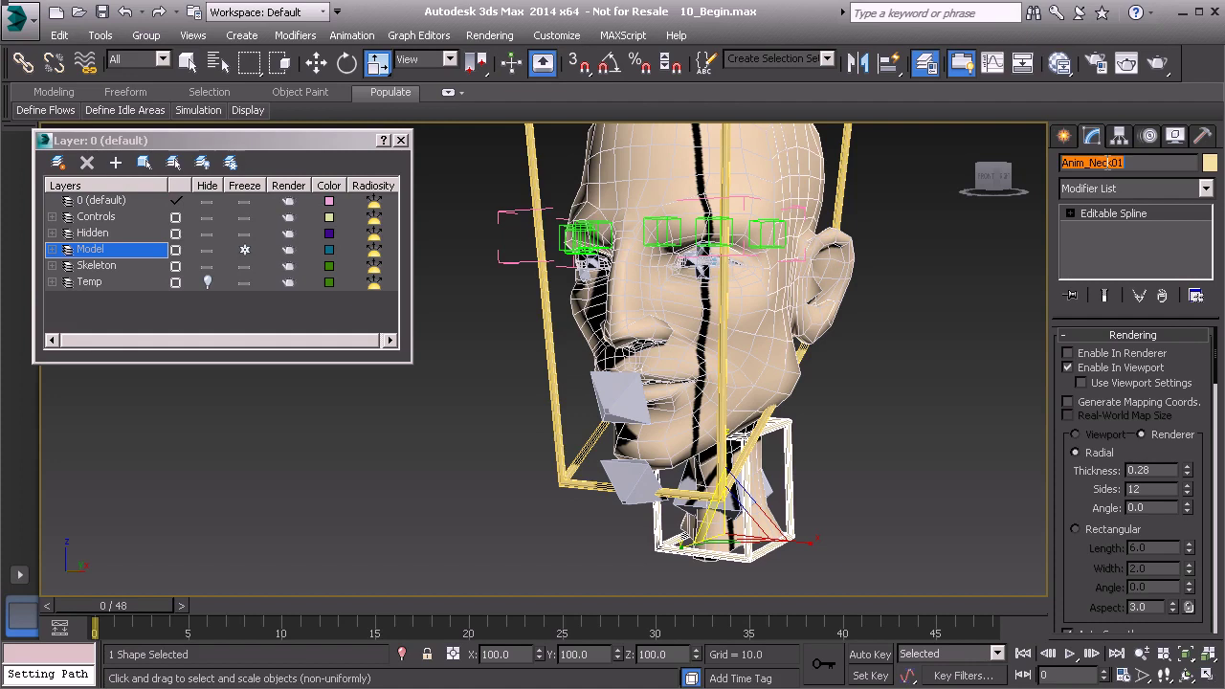
click(534, 322)
double_click(1094, 162)
key(ctrl+v)
drag(1089, 162, 1140, 168)
text(He)
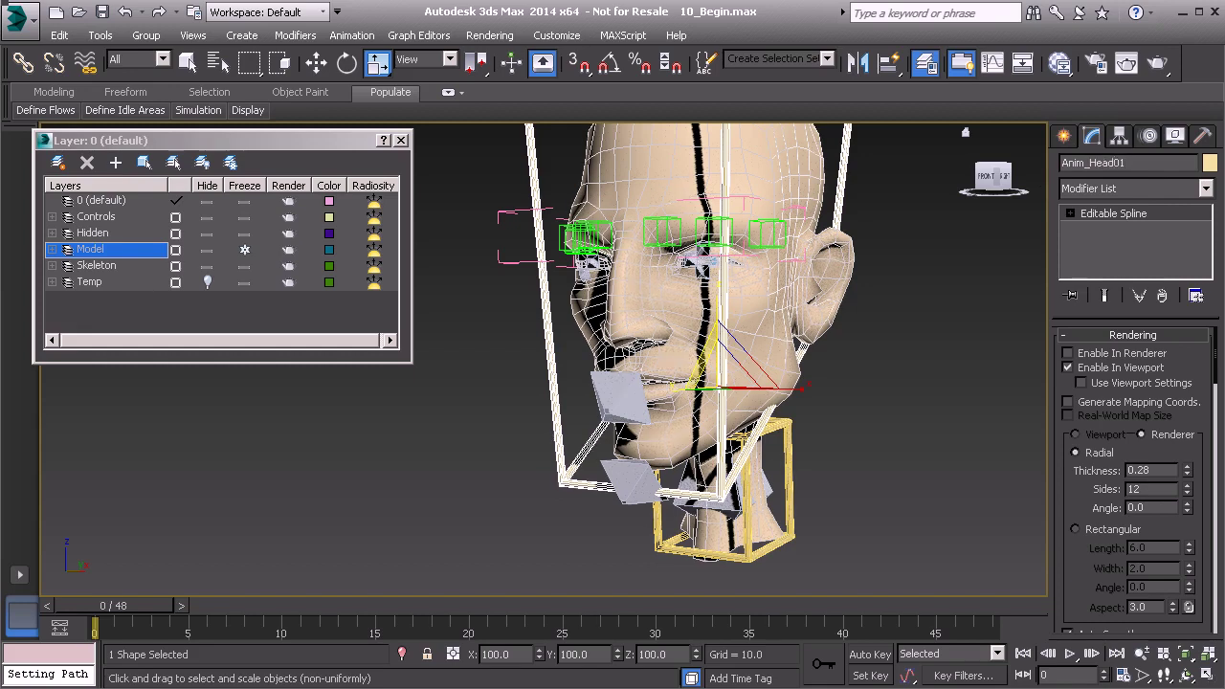
Link the Anim_Head01 control to the Anim_Neck01 control as its parent
alt+middle_drag(793, 345, 755, 363)
click(24, 63)
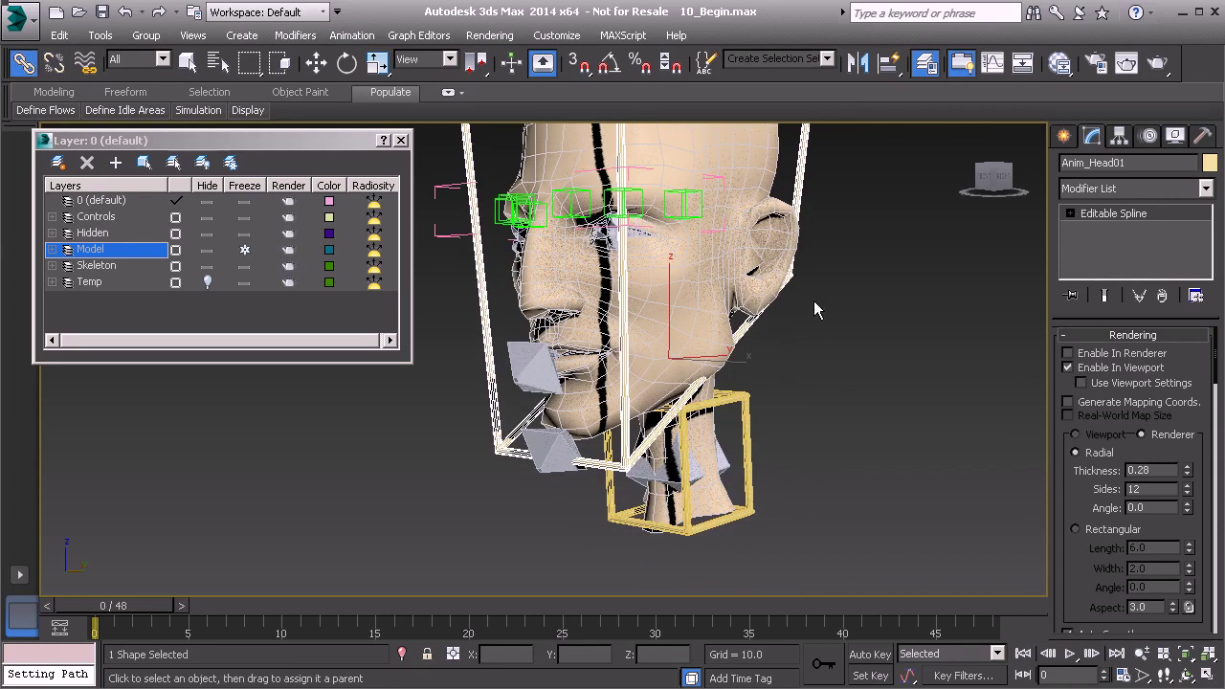
drag(802, 390, 720, 361)
drag(797, 443, 747, 445)
Freeze the transforms of both the head and neck controls, and deselect them
ctrl+click(749, 433)
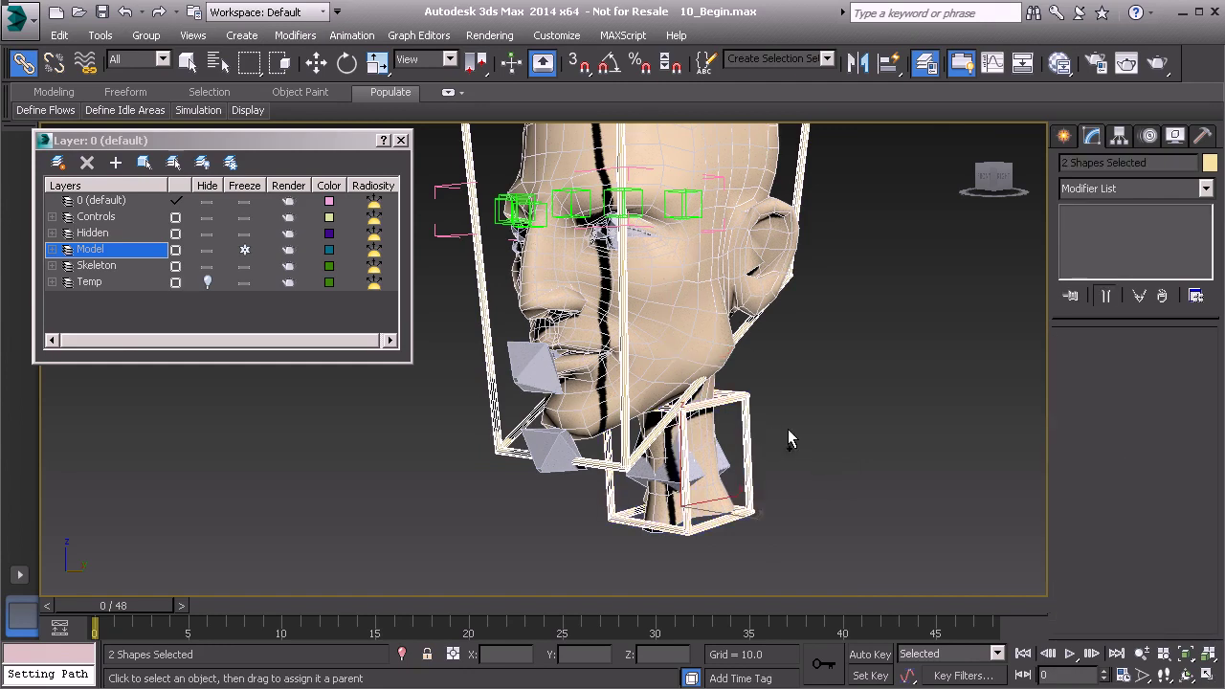
right_click(835, 395)
click(686, 317)
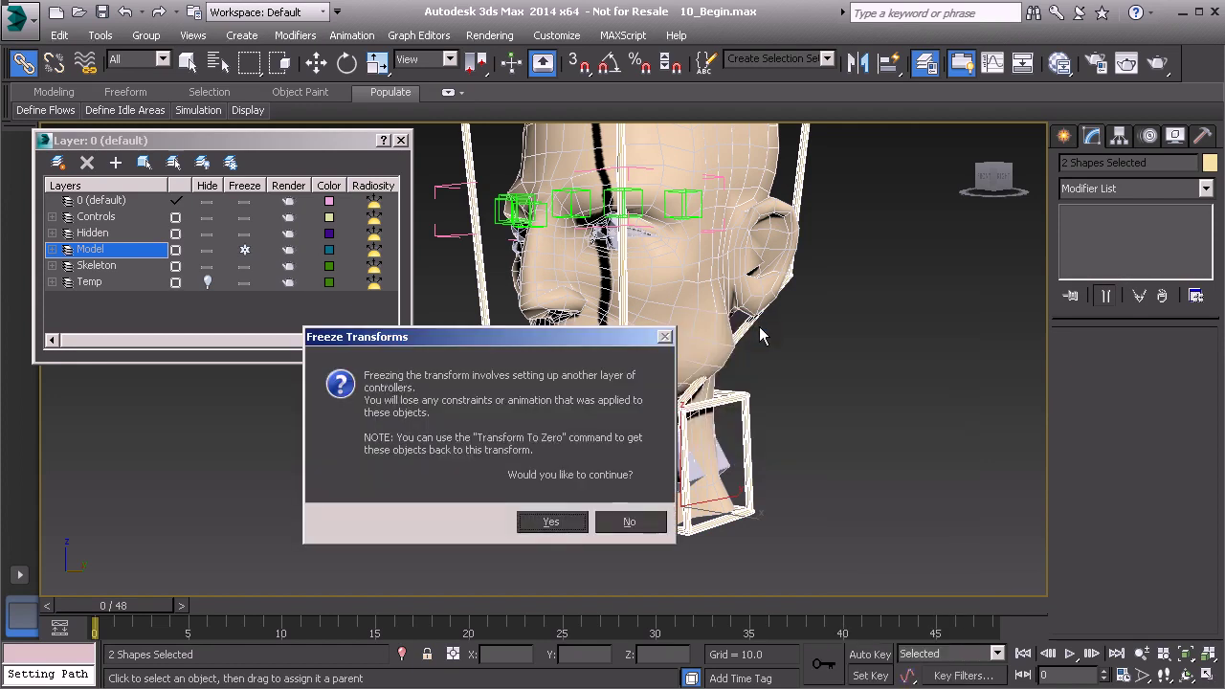
click(553, 520)
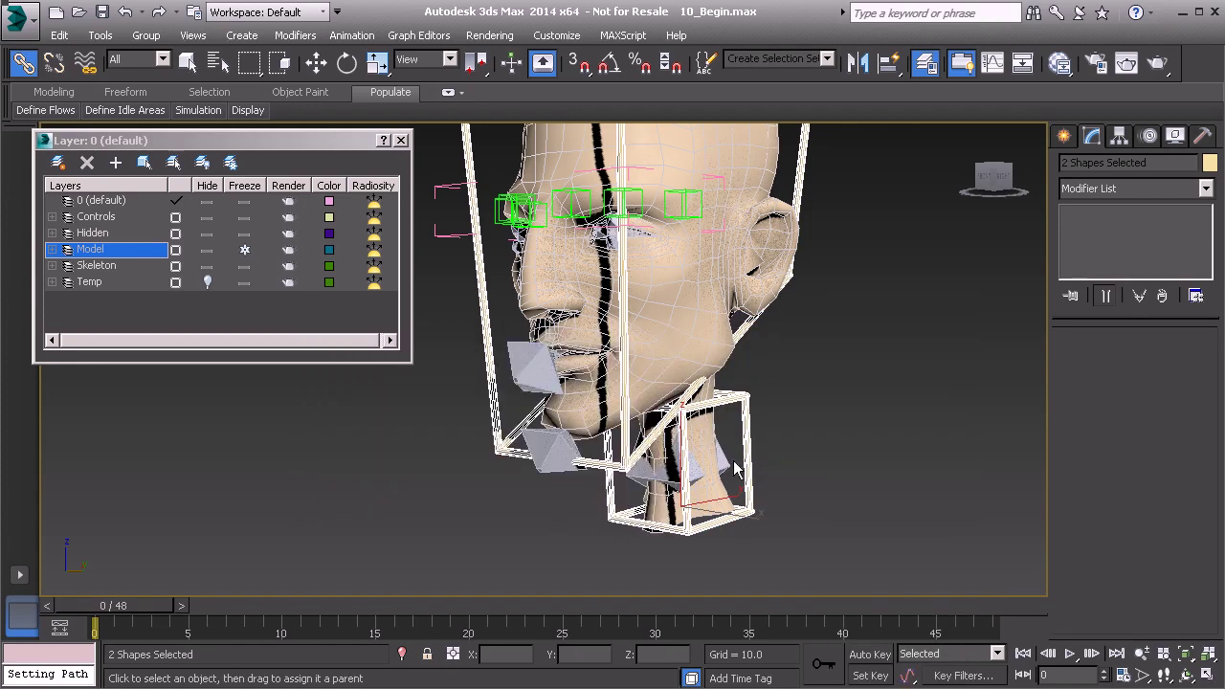
alt+middle_drag(795, 430, 817, 397)
click(815, 394)
Import the Square_Shape.FBX control shape into the scene, adding it to the existing content
middle_drag(668, 207, 706, 320)
mouse_move(711, 419)
alt+middle_down()
mouse_move(633, 424)
mouse_move(699, 440)
alt+middle_up()
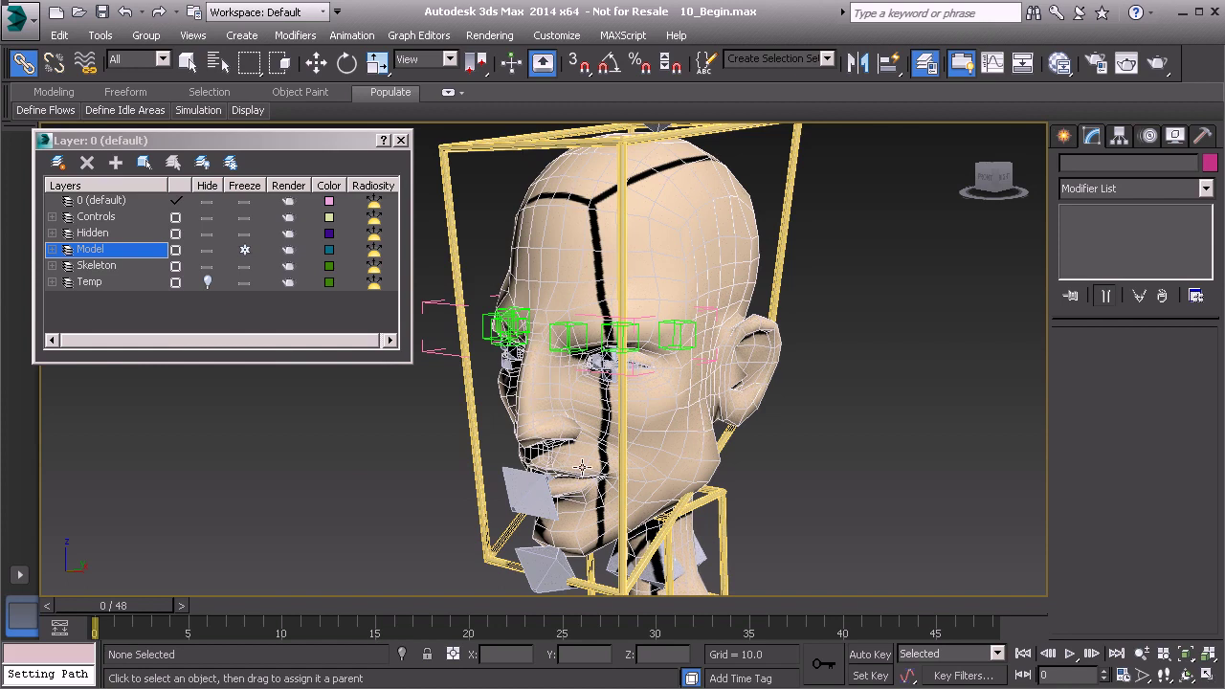
scroll(521, 445, down, 3)
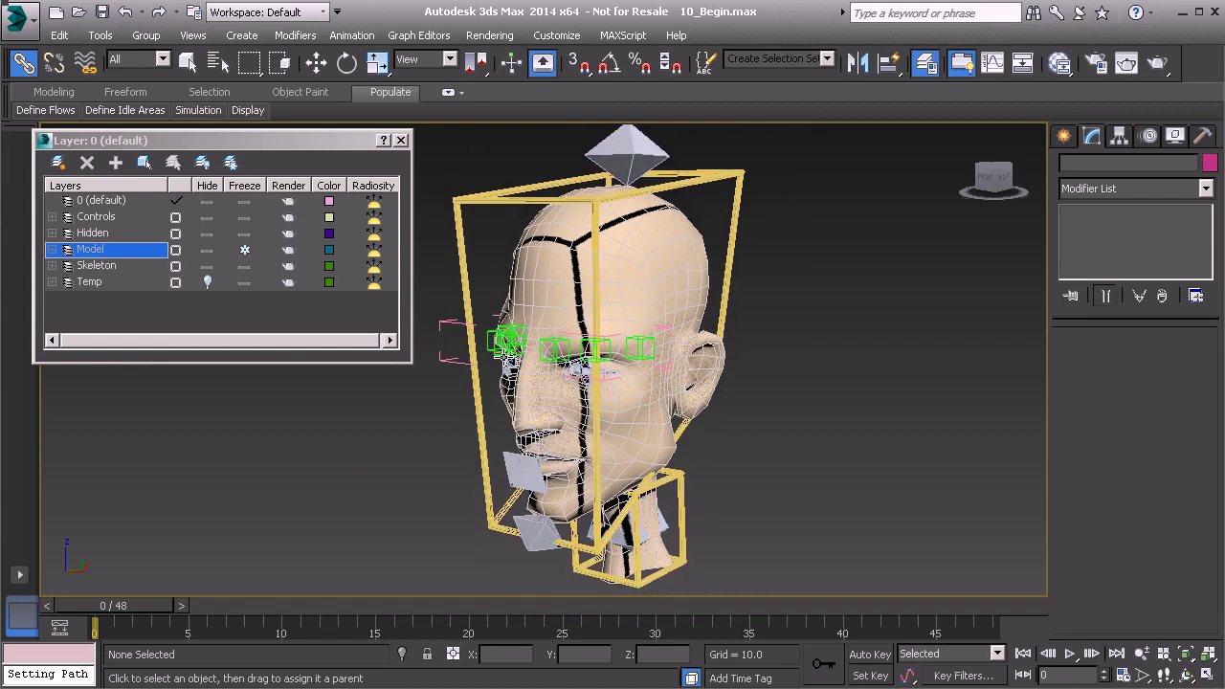
click(18, 19)
click(72, 280)
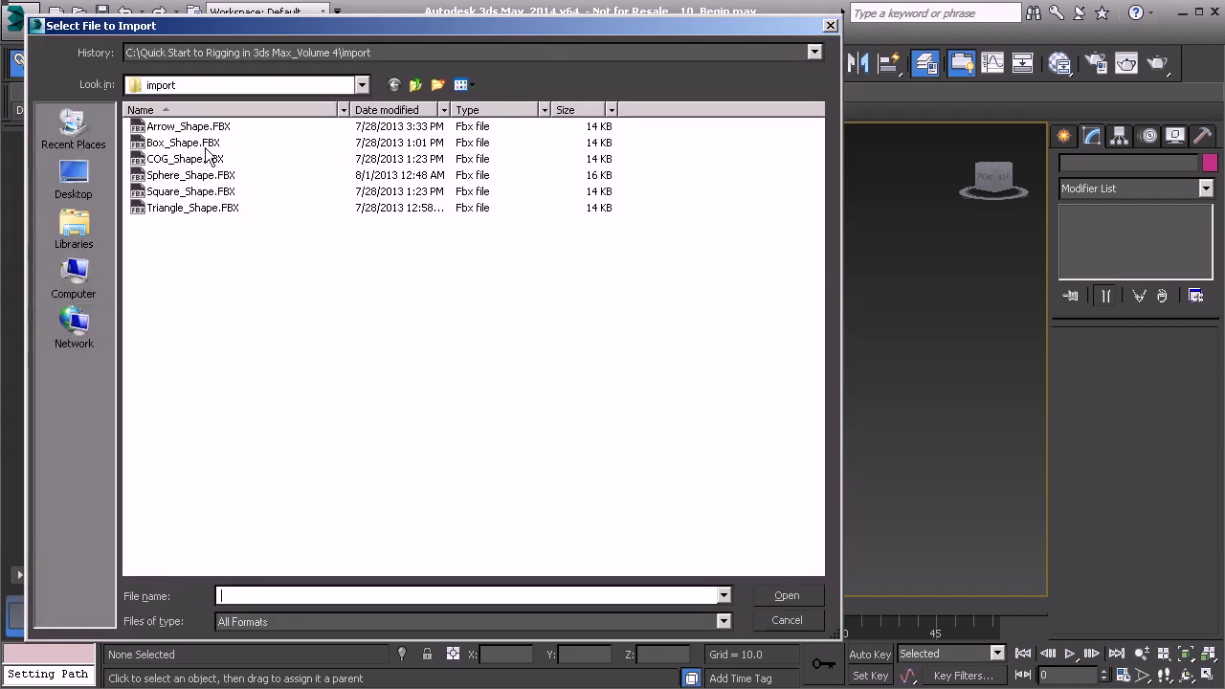
click(170, 193)
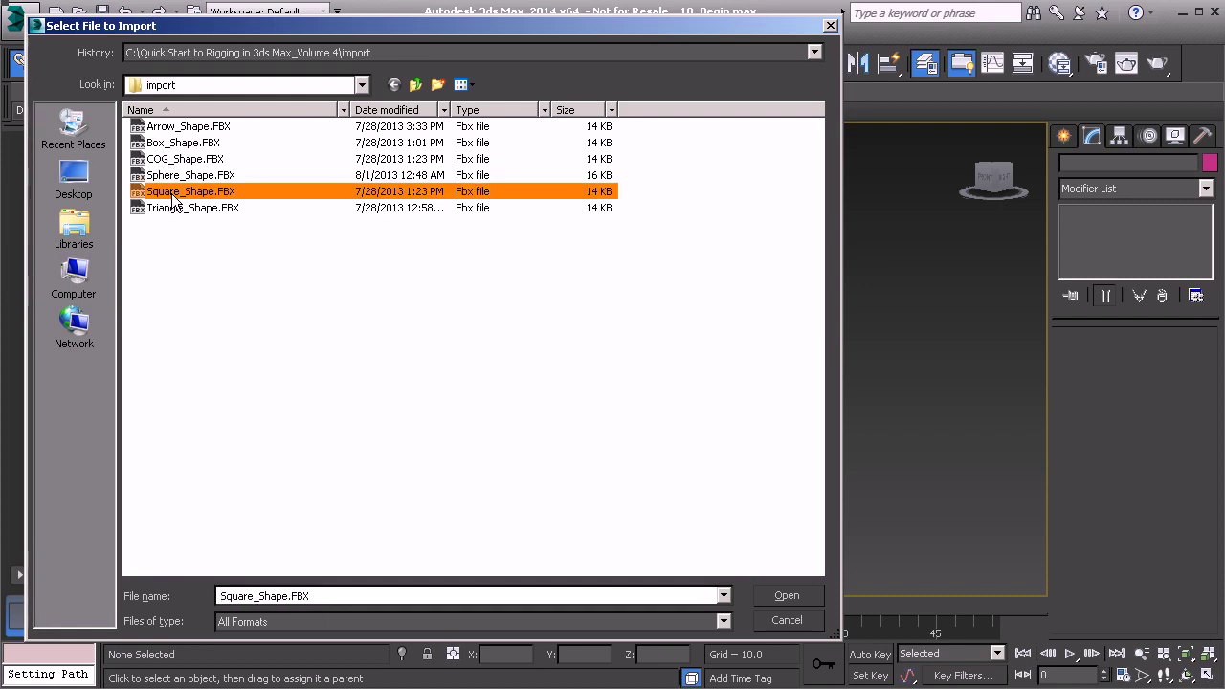
click(783, 596)
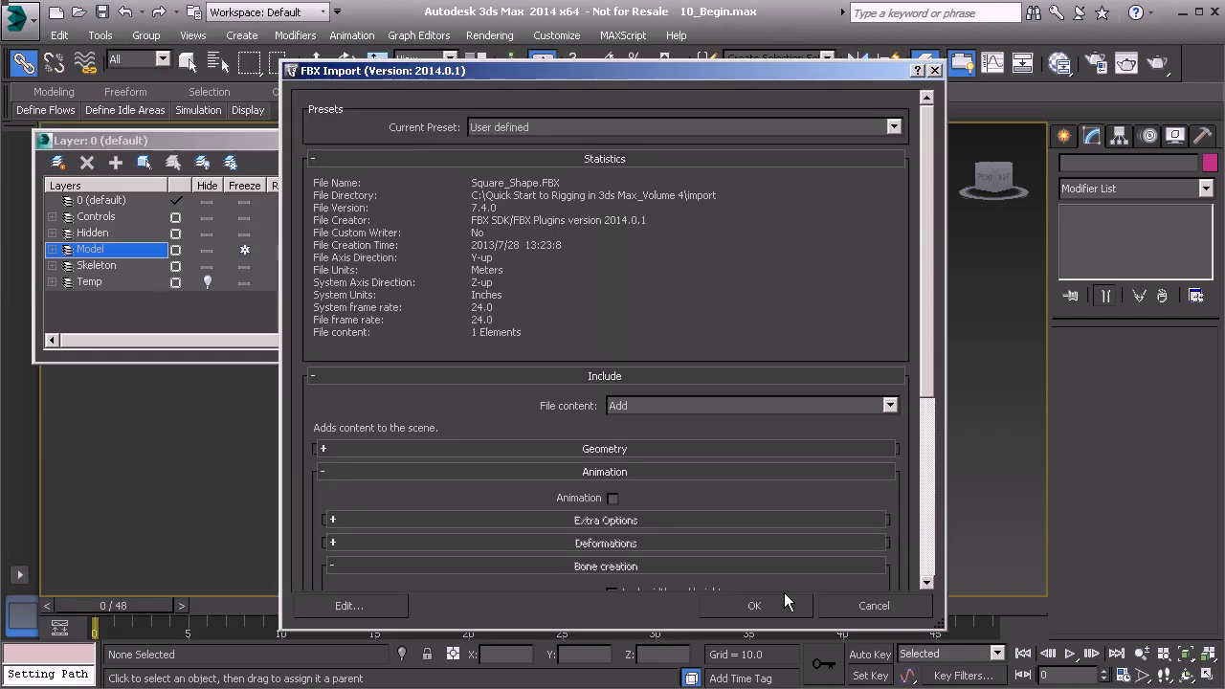
click(766, 612)
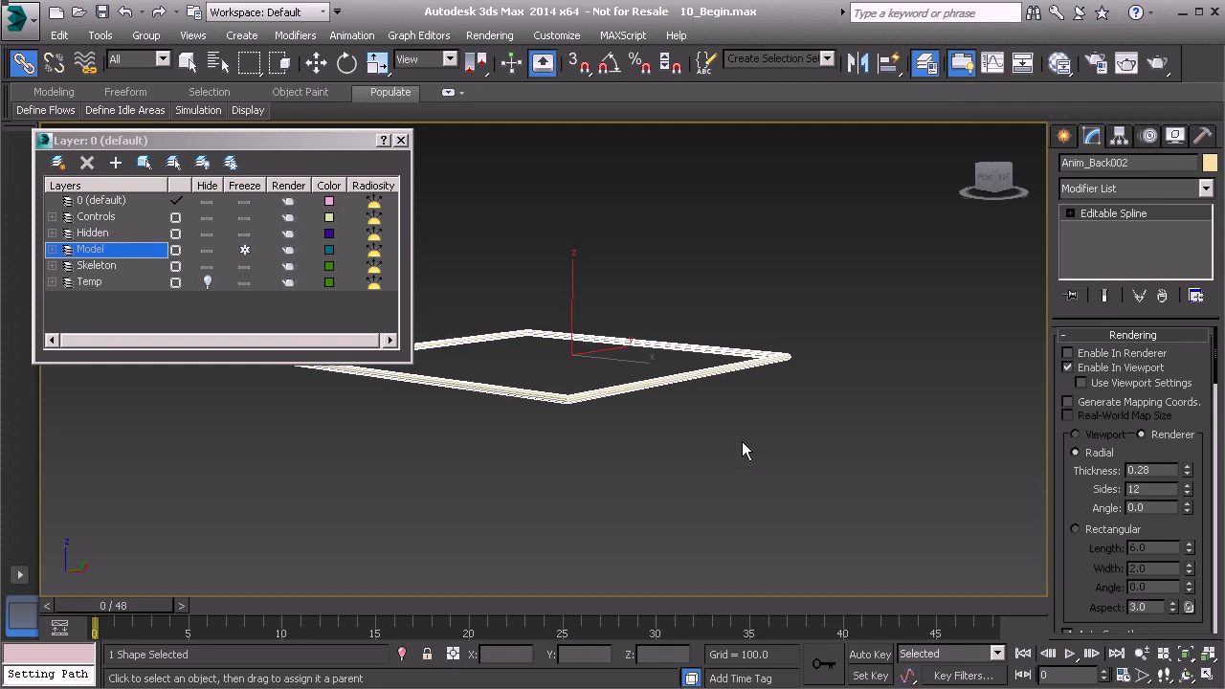
Move the imported square control to about X -67.1, Y -90.8, Z -193.3
click(742, 441)
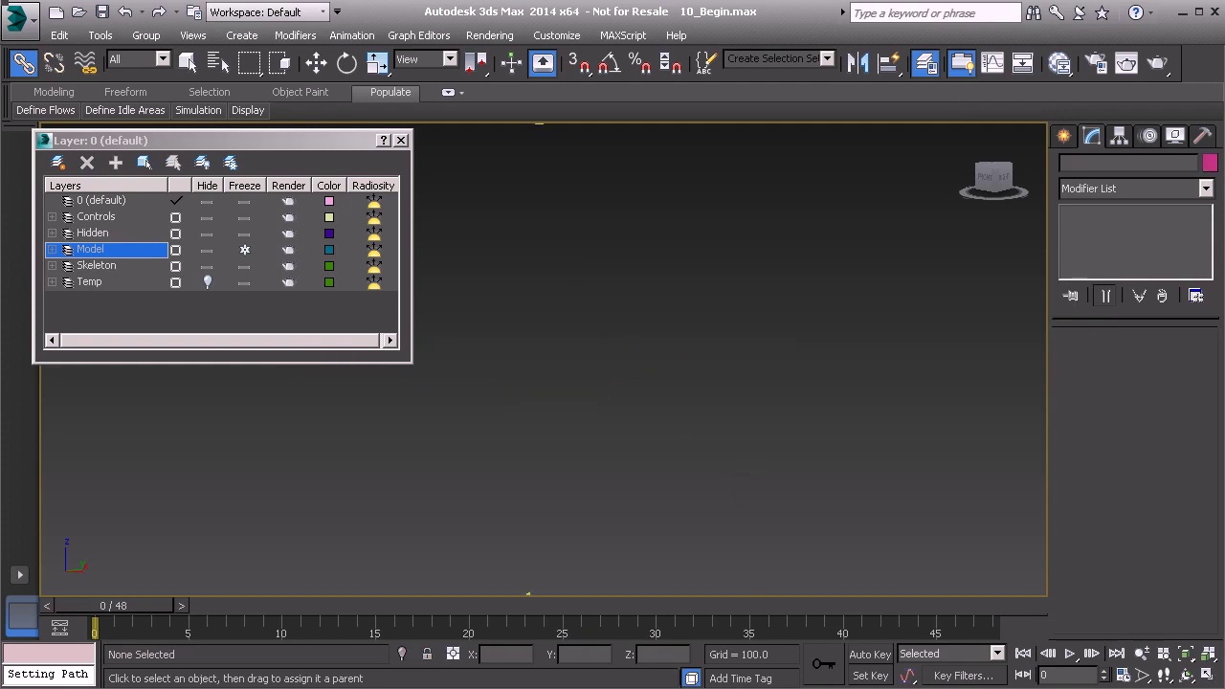
scroll(616, 579, down, 5)
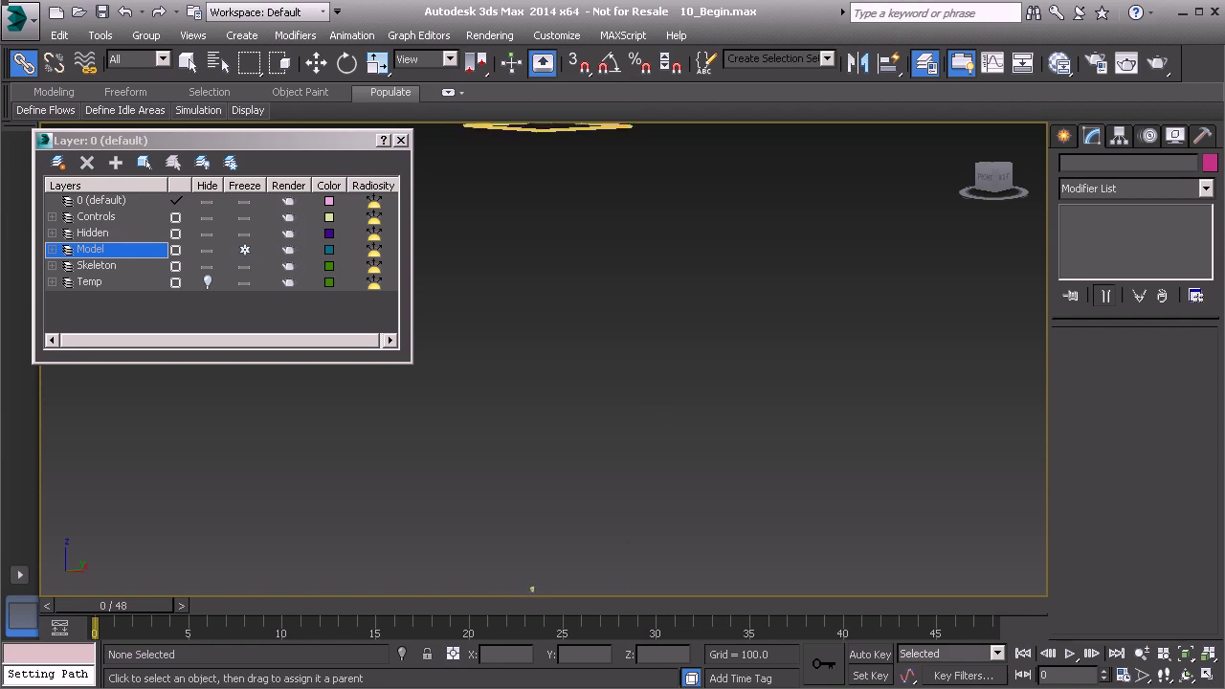
click(551, 134)
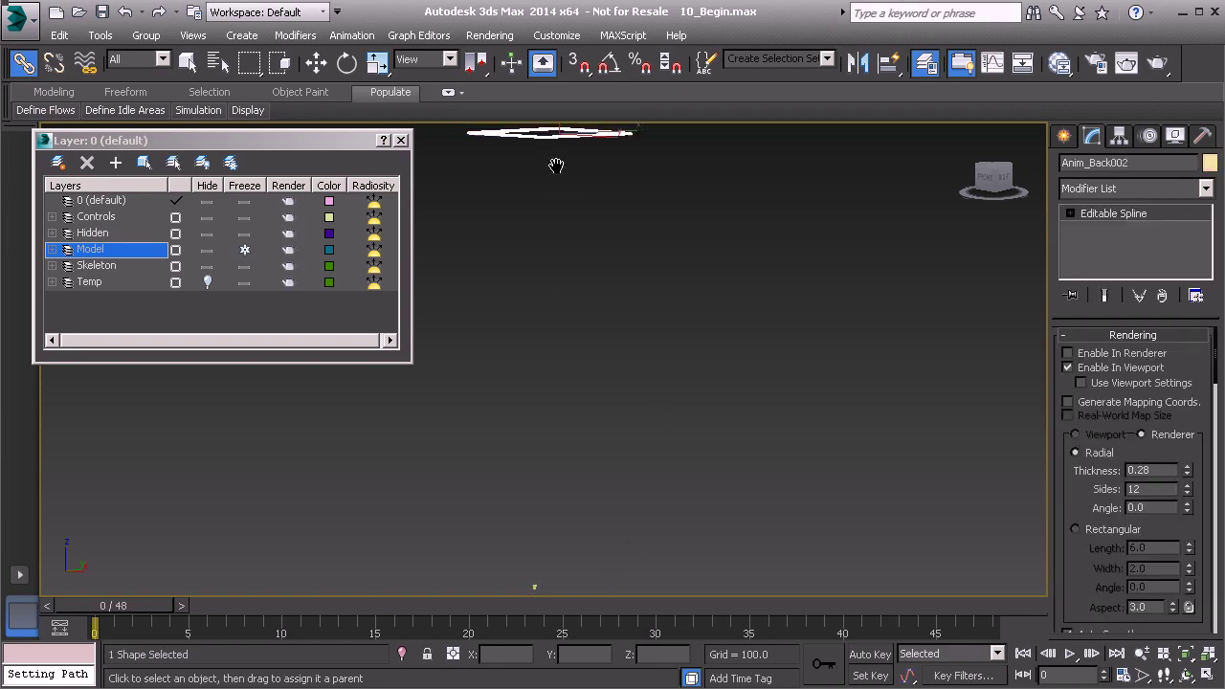
key(w)
drag(560, 145, 540, 412)
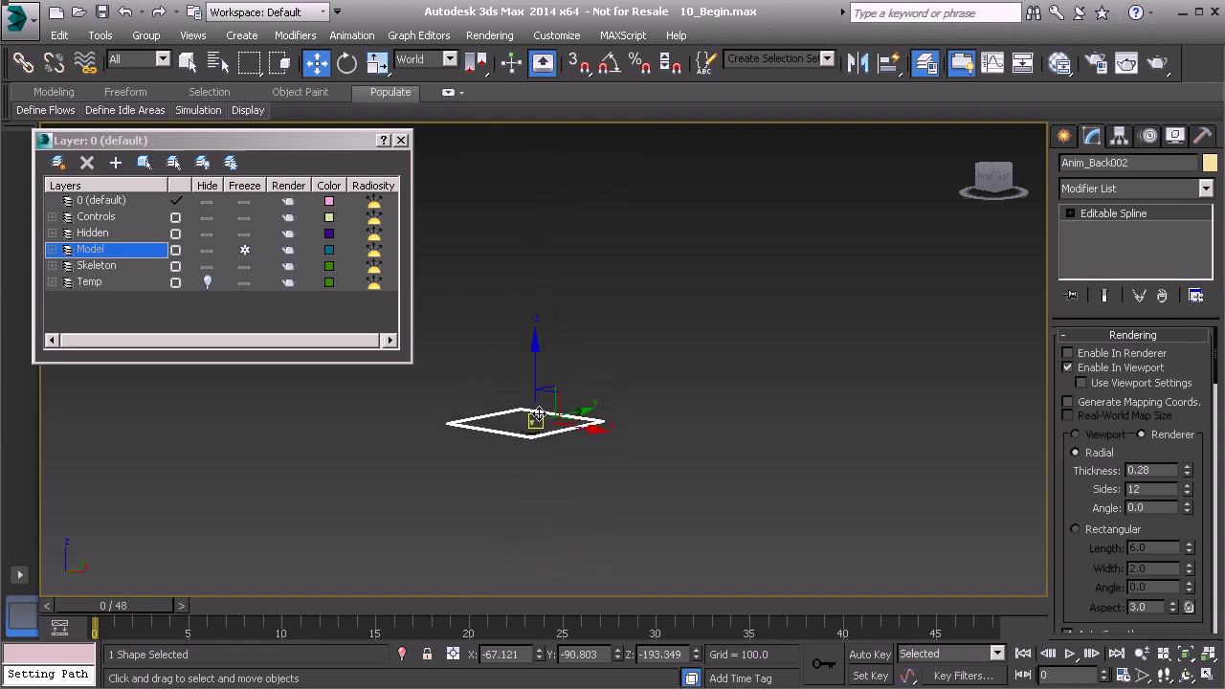
Scale all of the square's spline vertices down uniformly until the shape is smaller than the head, and leave vertex editing
click(1137, 214)
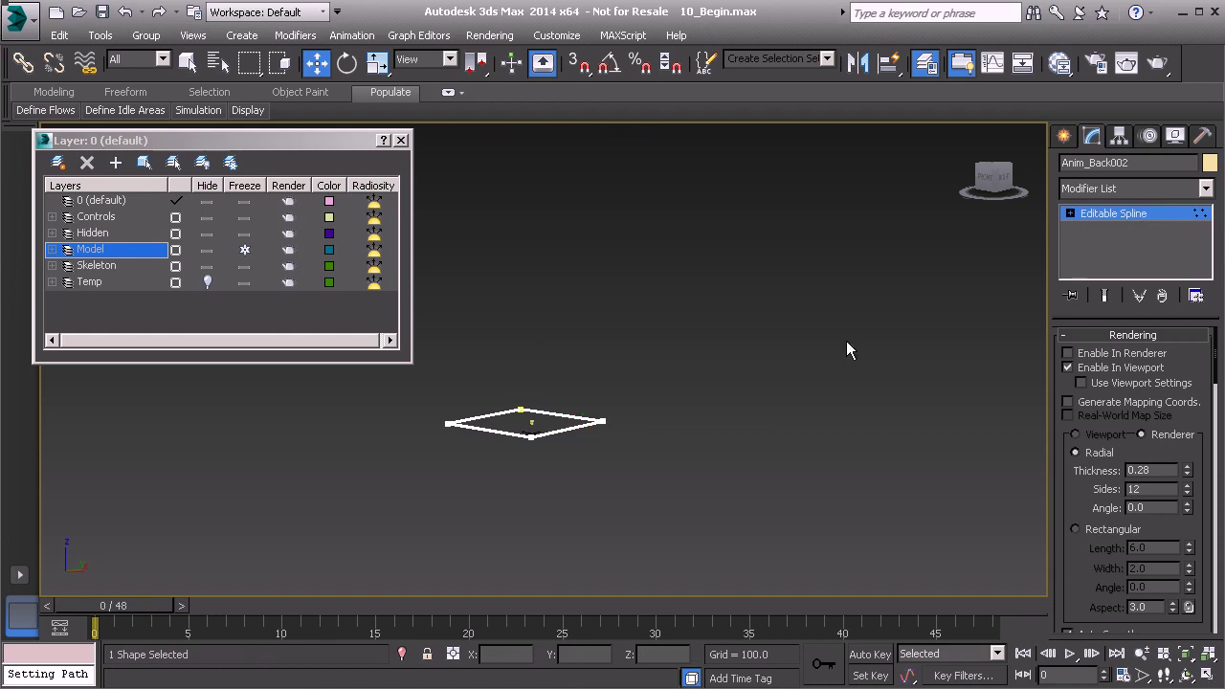
drag(525, 382, 766, 499)
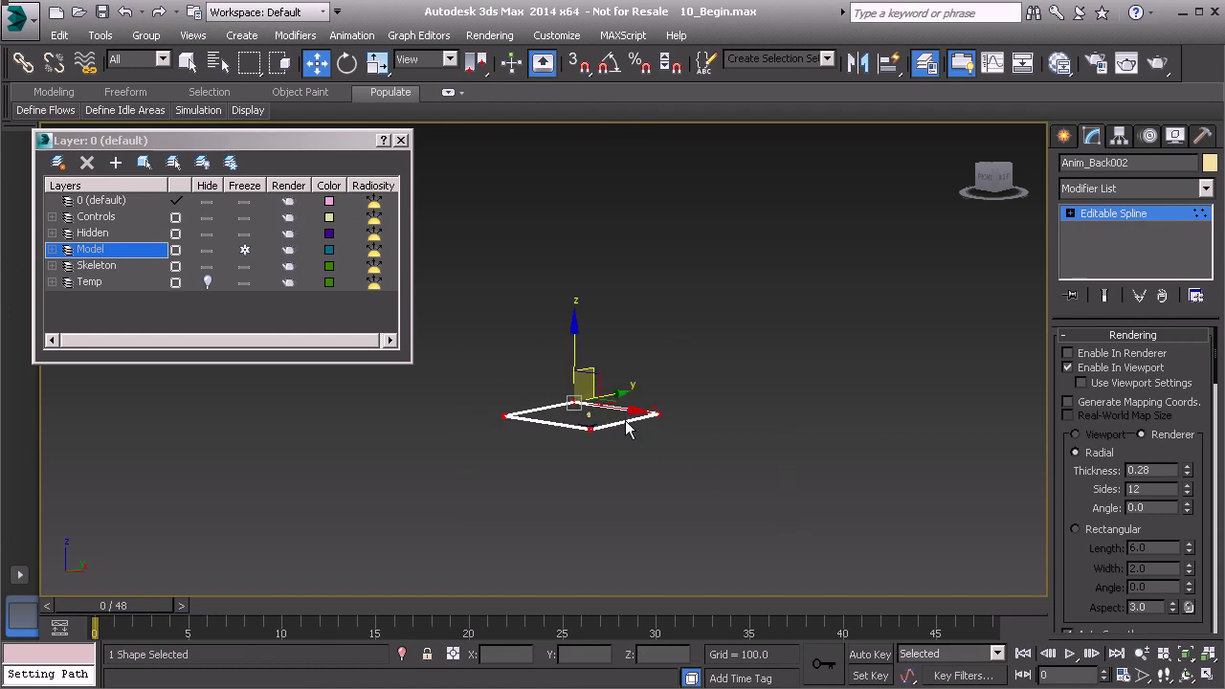
key(r)
drag(585, 411, 568, 465)
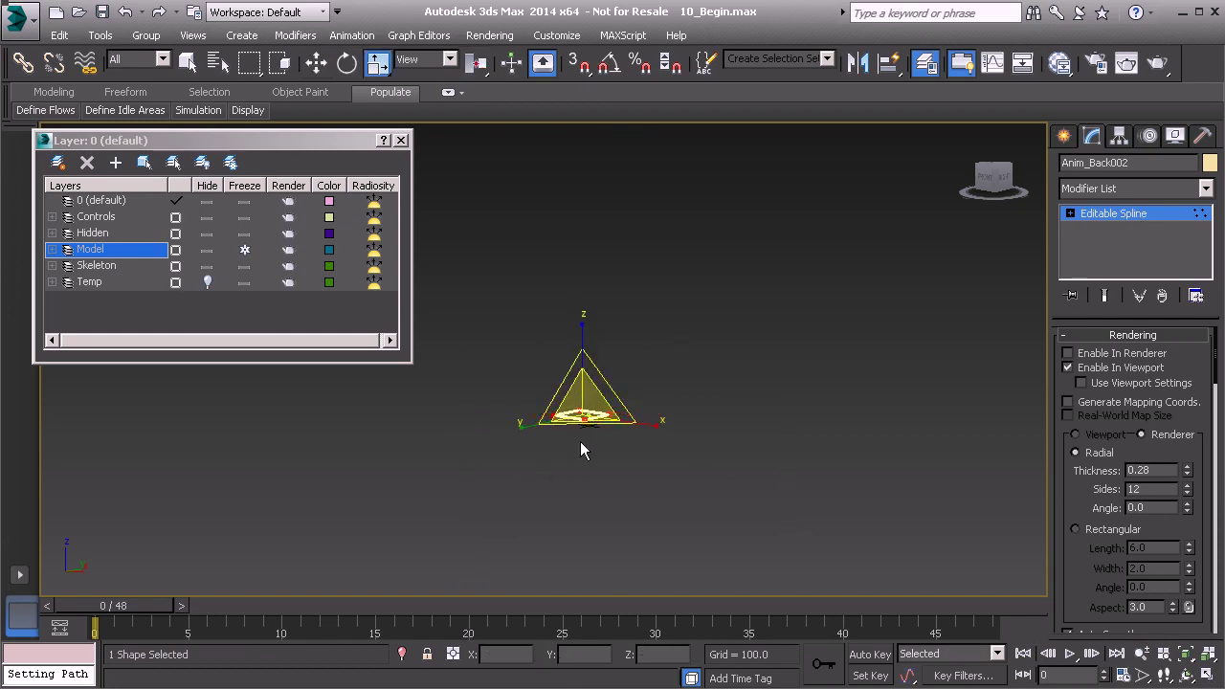
key(z)
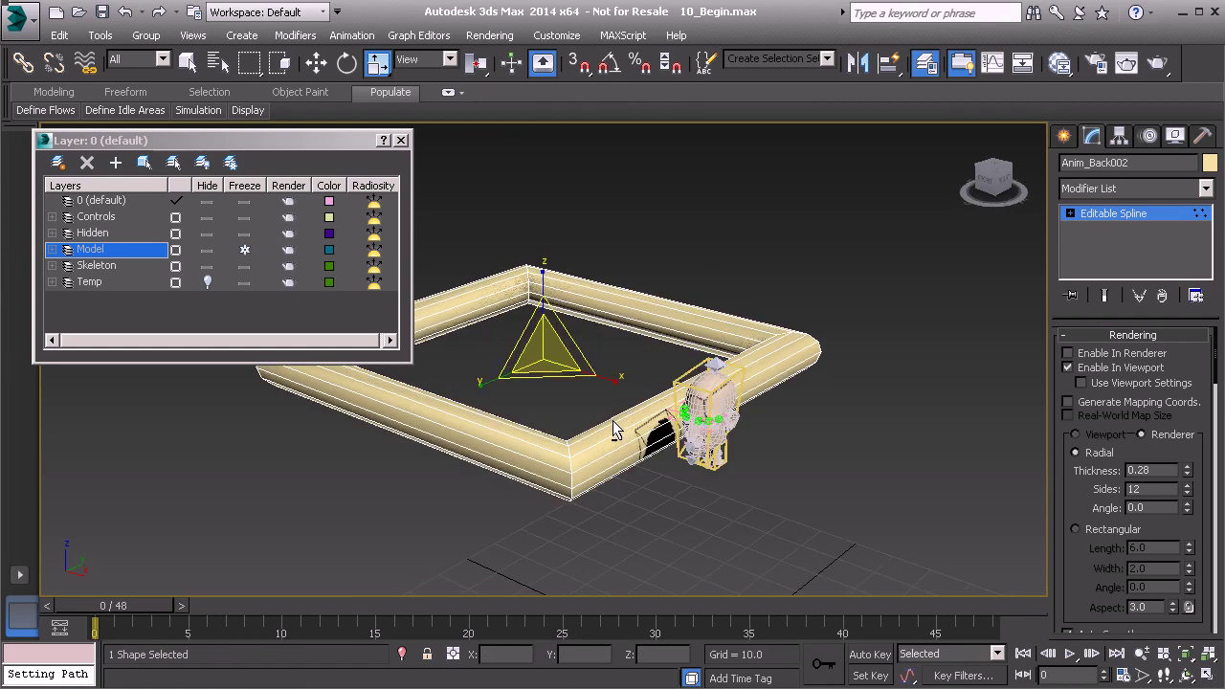
drag(537, 355, 532, 648)
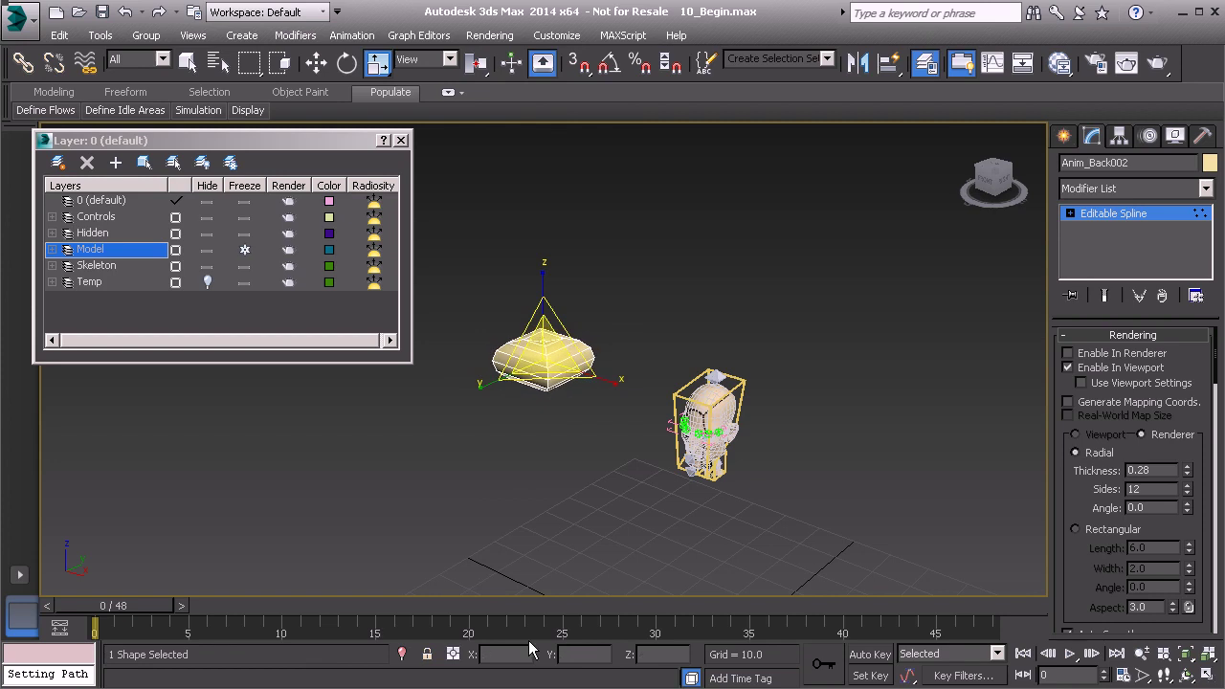
click(1112, 215)
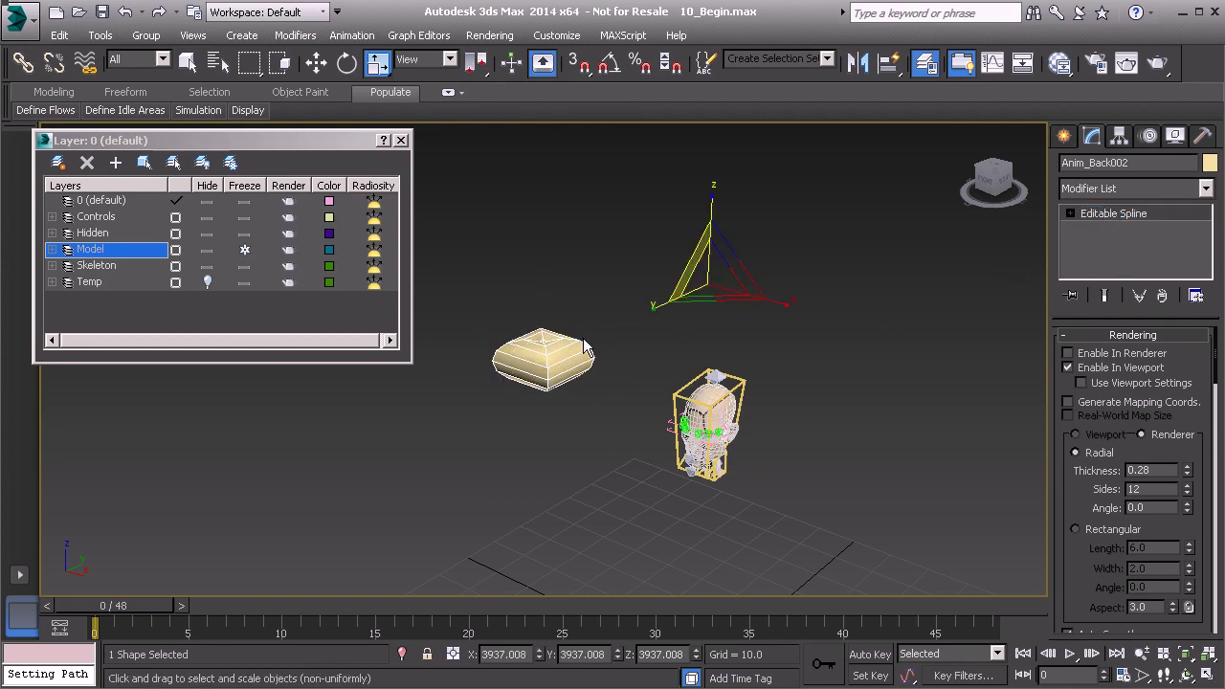
Reset the square's transform with Reset XForm and collapse its modifier stack
click(1204, 135)
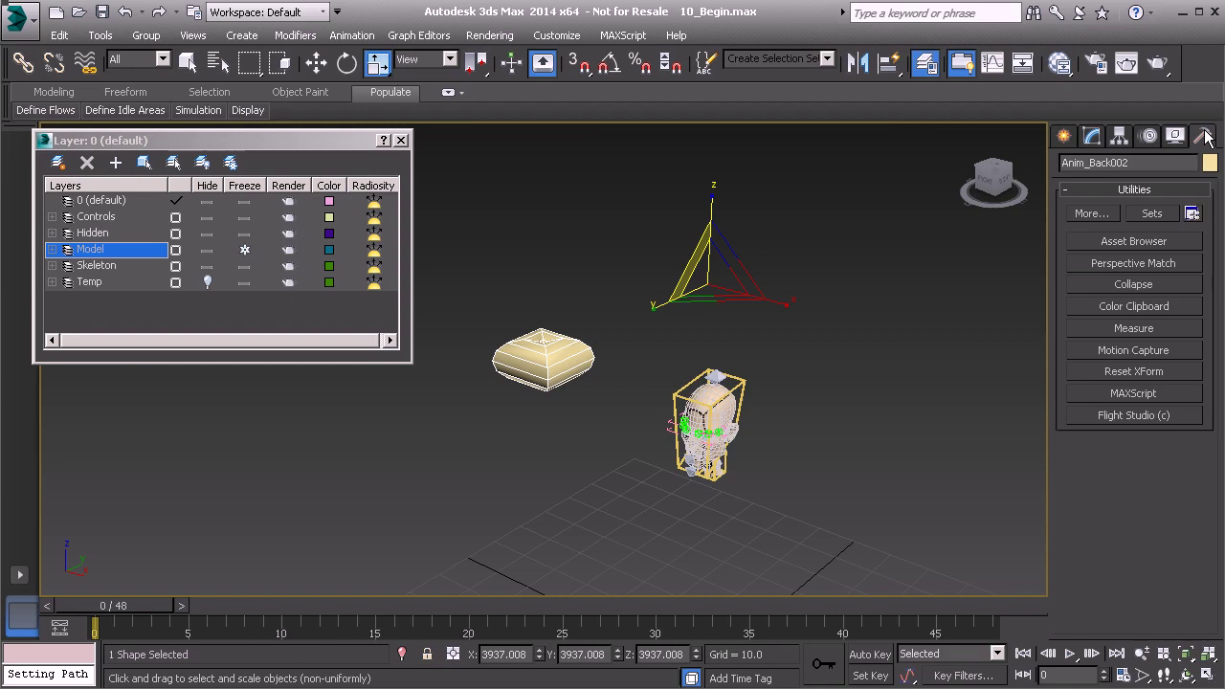
click(1142, 373)
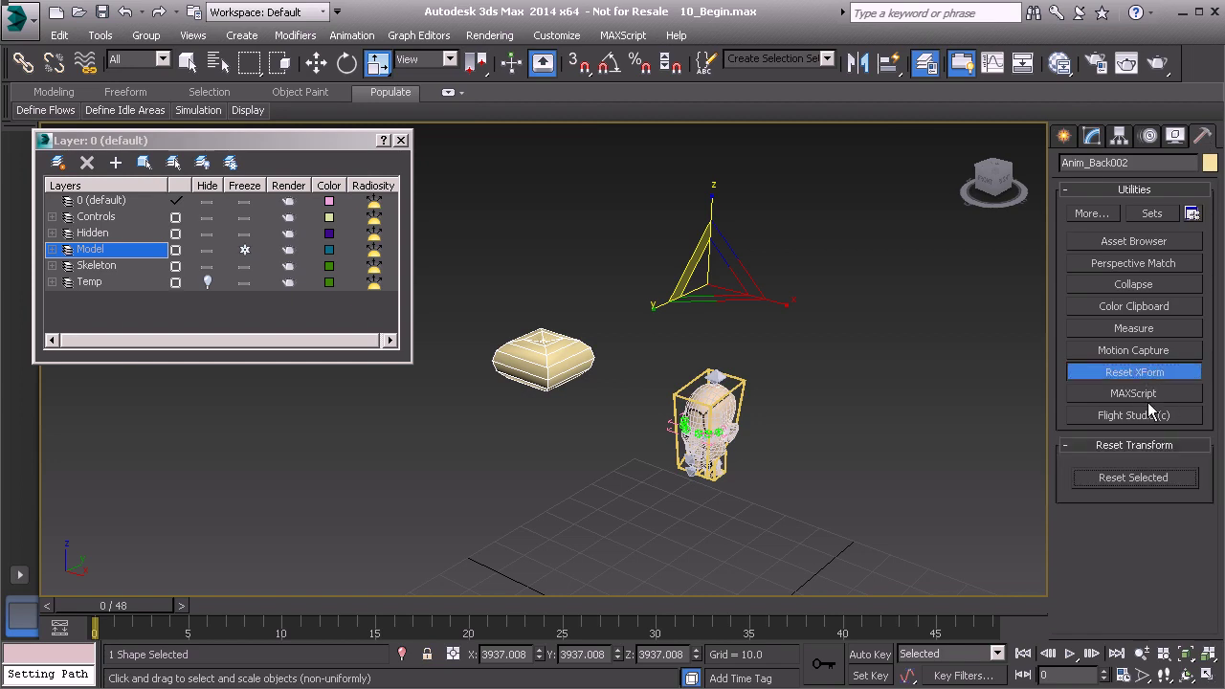
click(1139, 476)
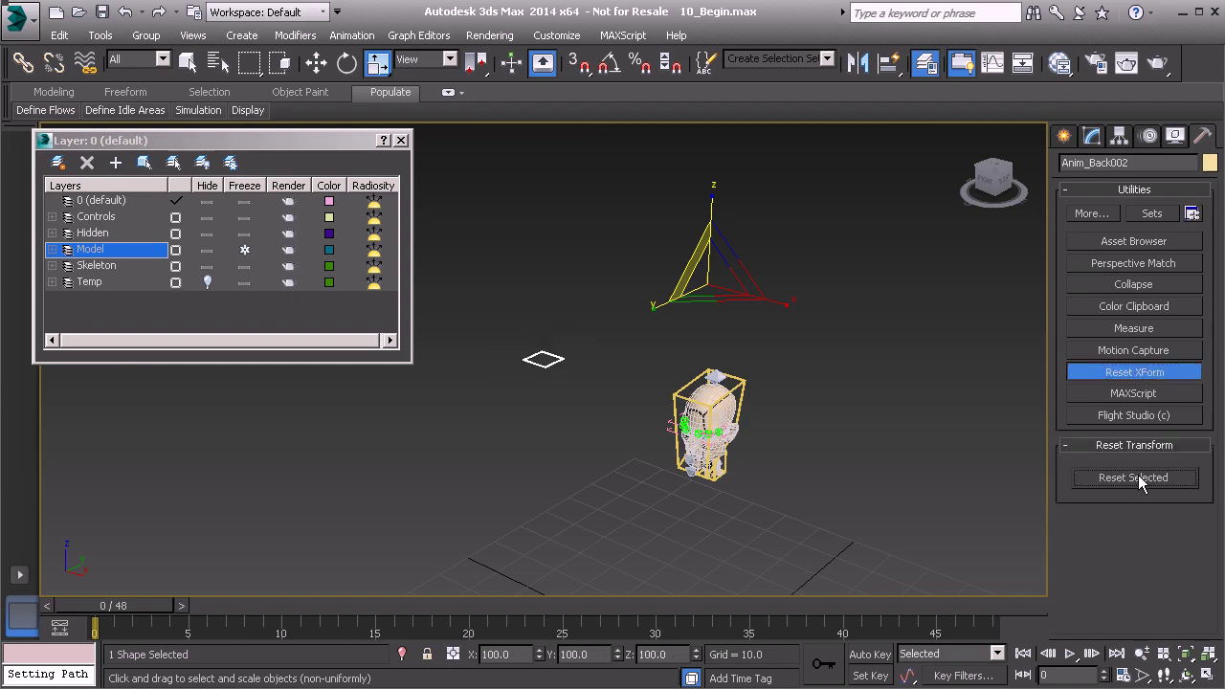
click(1154, 376)
click(1157, 285)
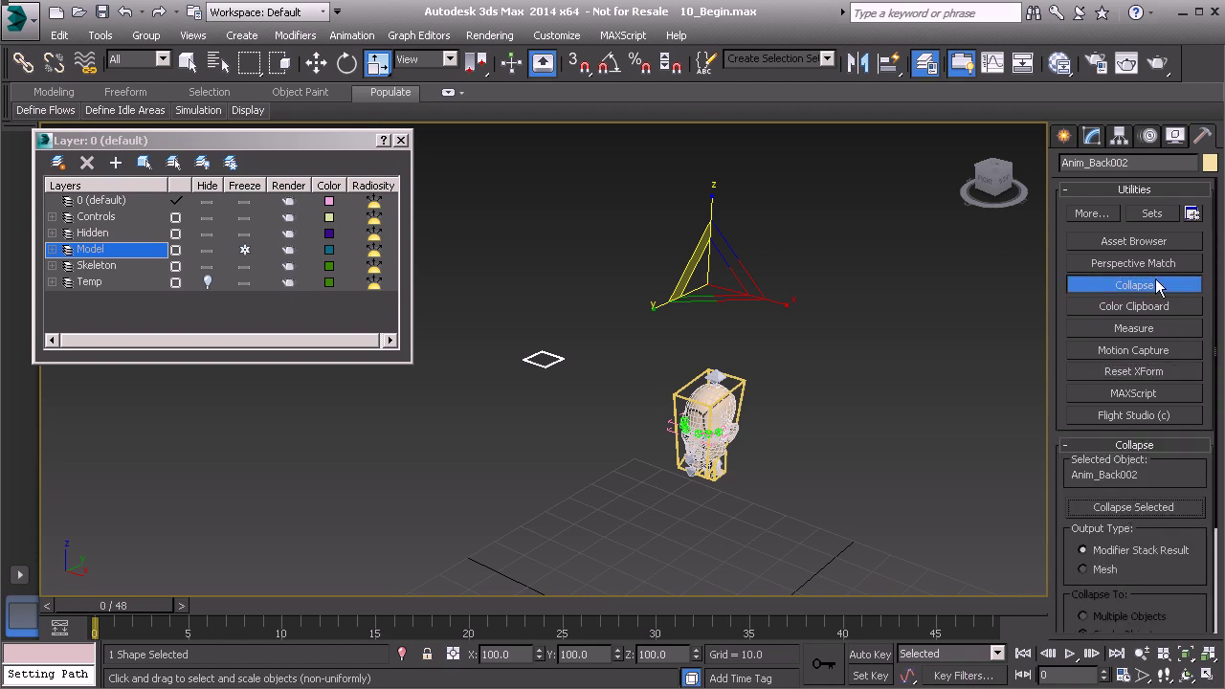
click(1156, 284)
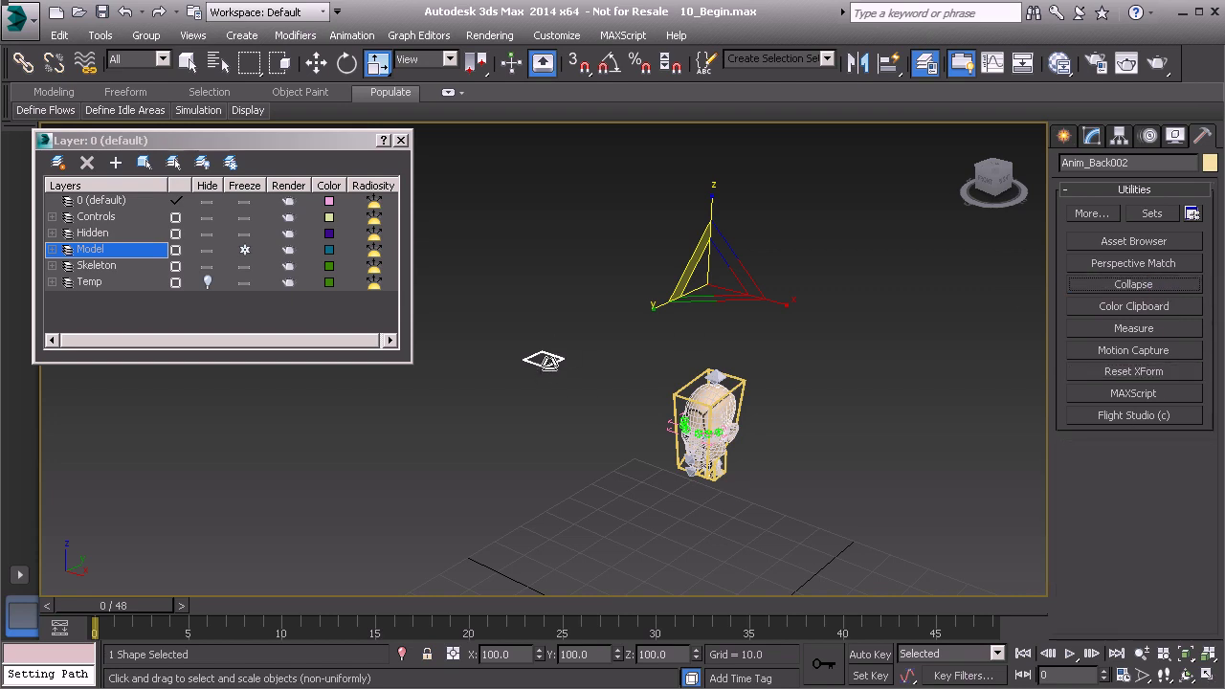
Center the square's pivot to the object, and leave pivot editing
click(1119, 137)
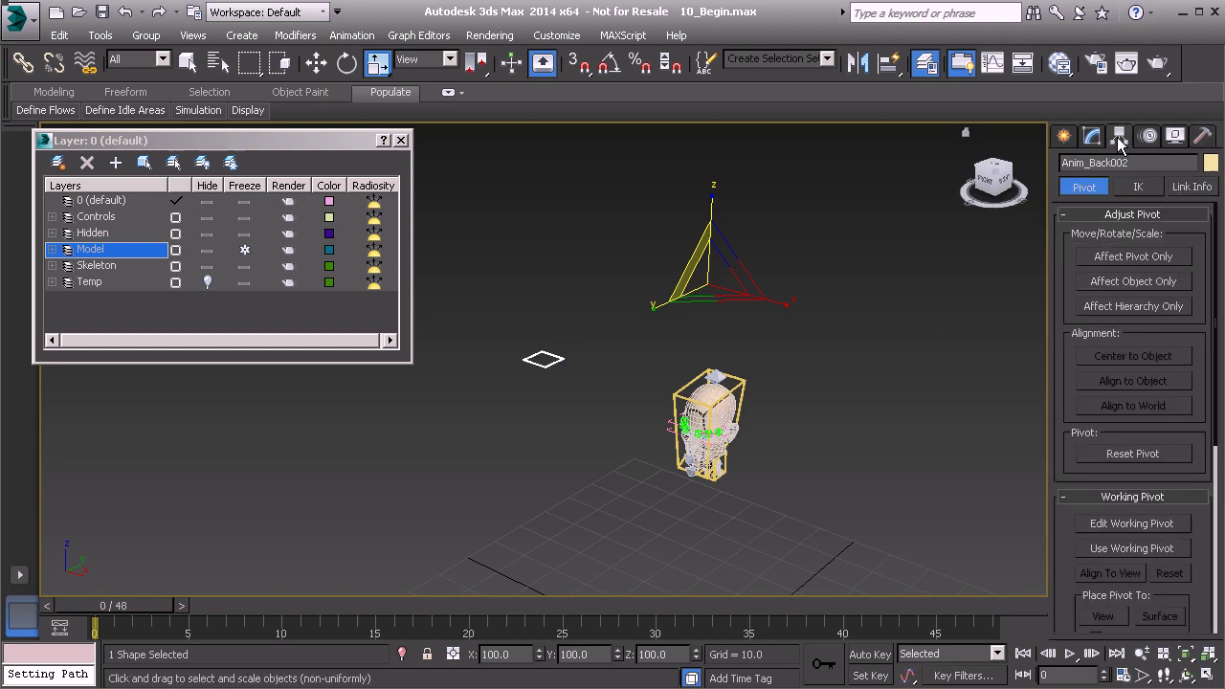
click(1134, 258)
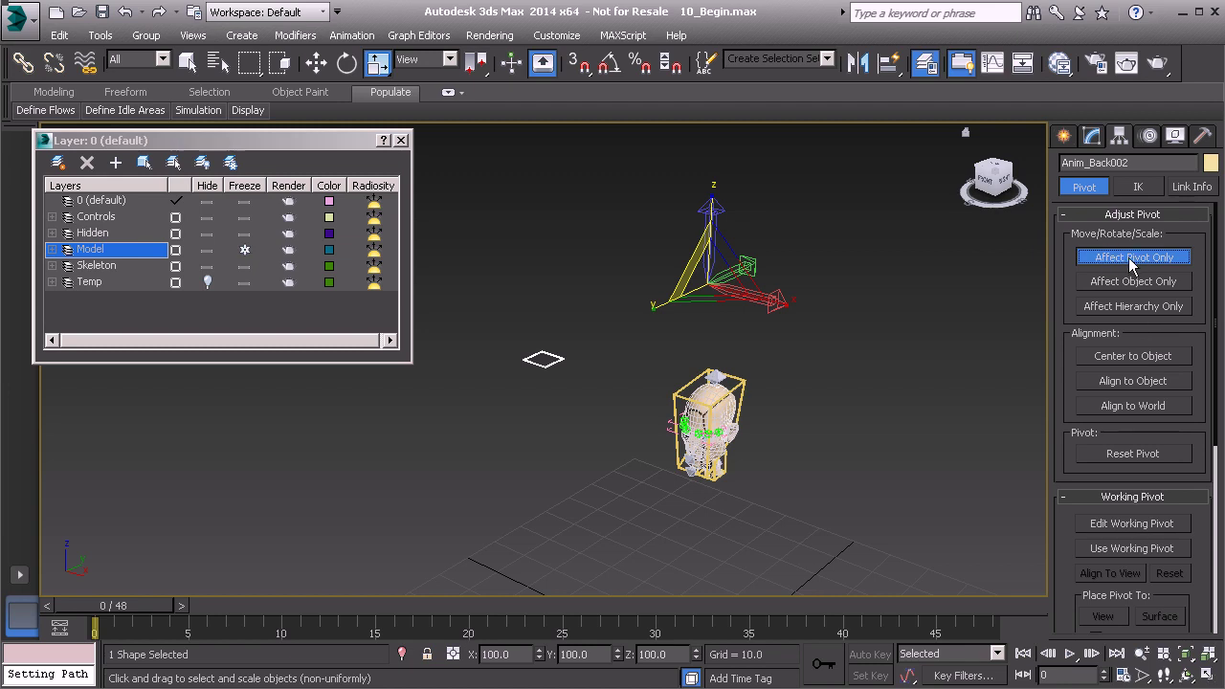
click(1130, 356)
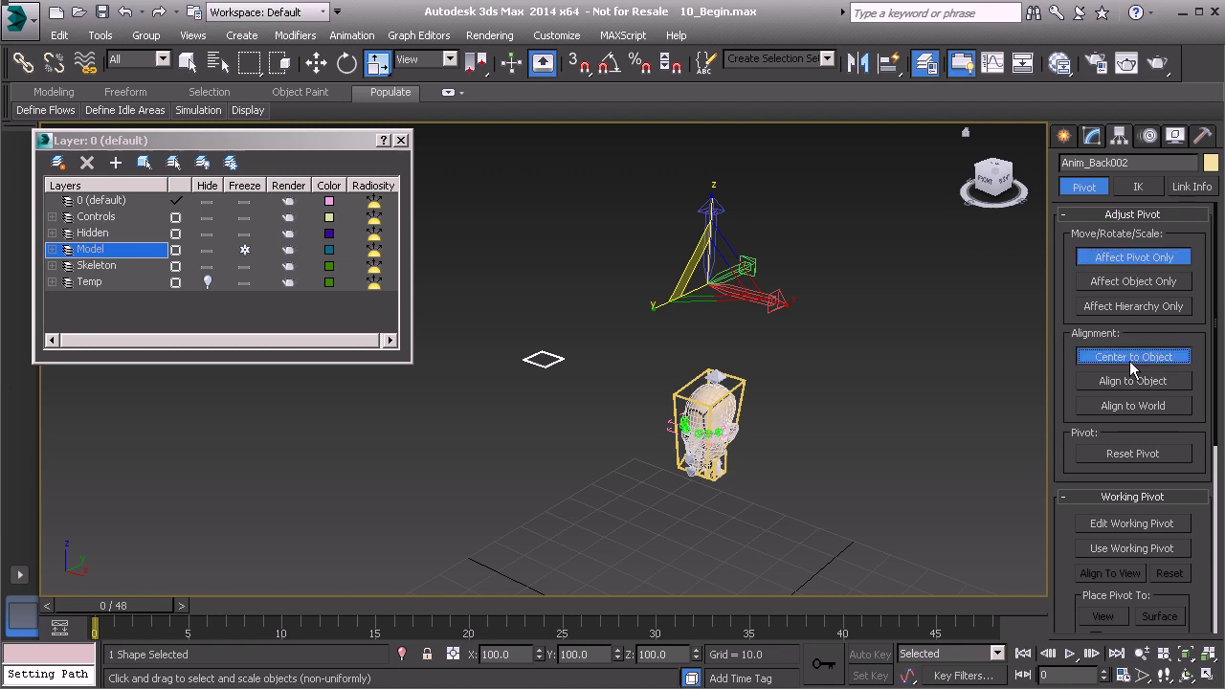
click(1147, 264)
Rotate the square control 90 degrees about X with angle snap so that it stands upright
alt+middle_drag(711, 405, 724, 299)
middle_drag(660, 346, 783, 380)
middle_drag(571, 371, 631, 381)
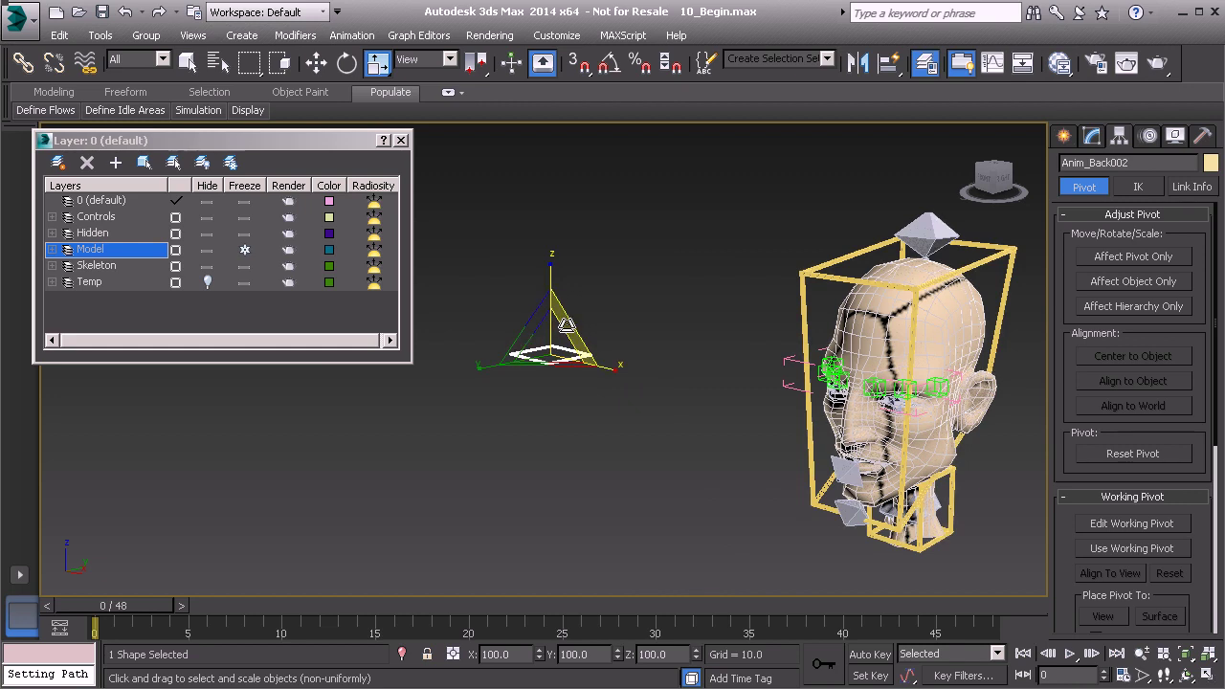
key(e)
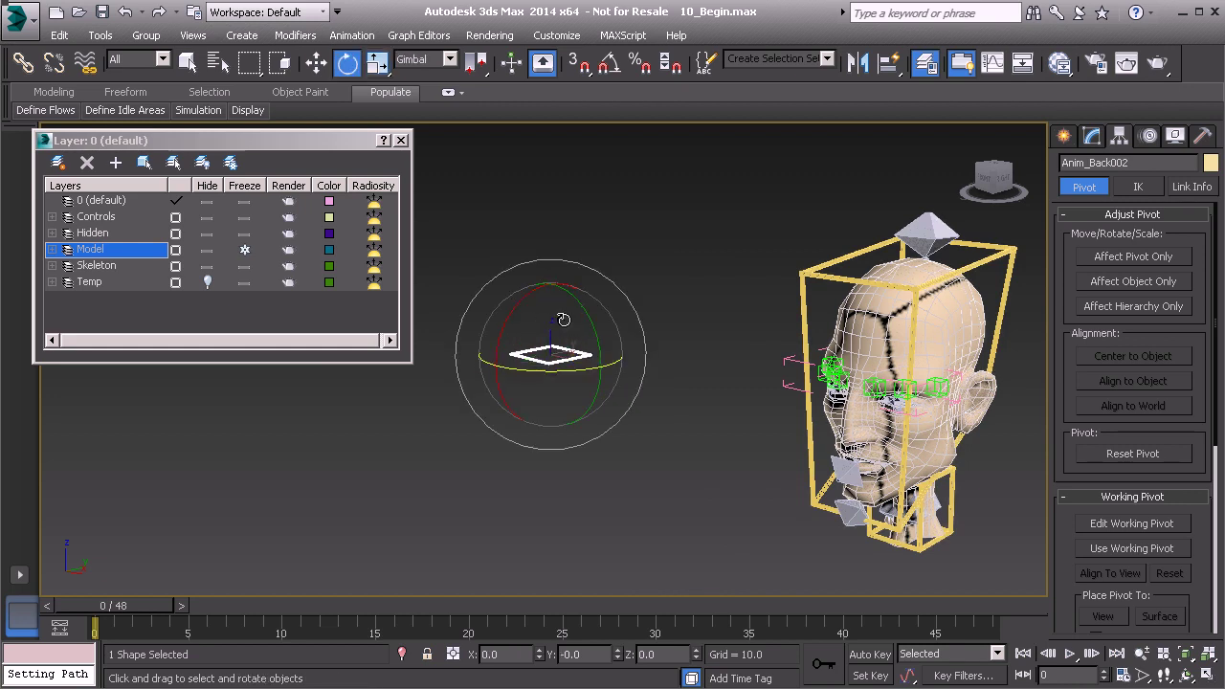
key(a)
drag(528, 300, 497, 388)
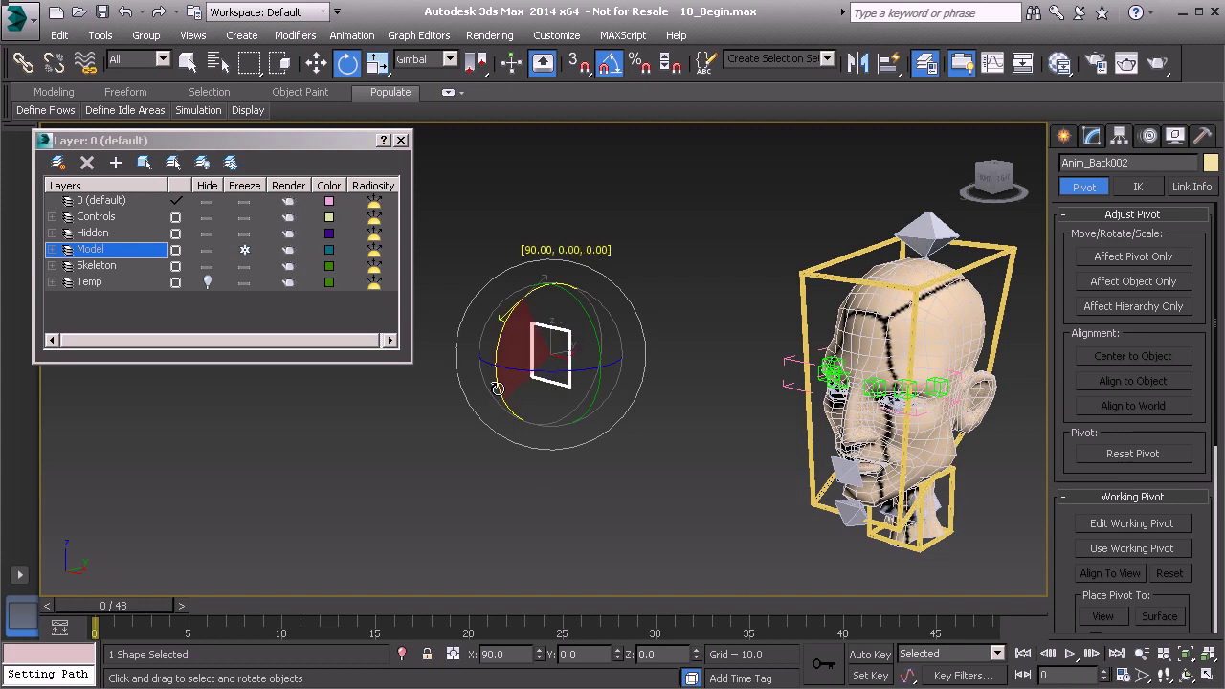
alt+middle_drag(622, 417, 752, 418)
scroll(751, 407, down, 3)
middle_drag(749, 372, 637, 403)
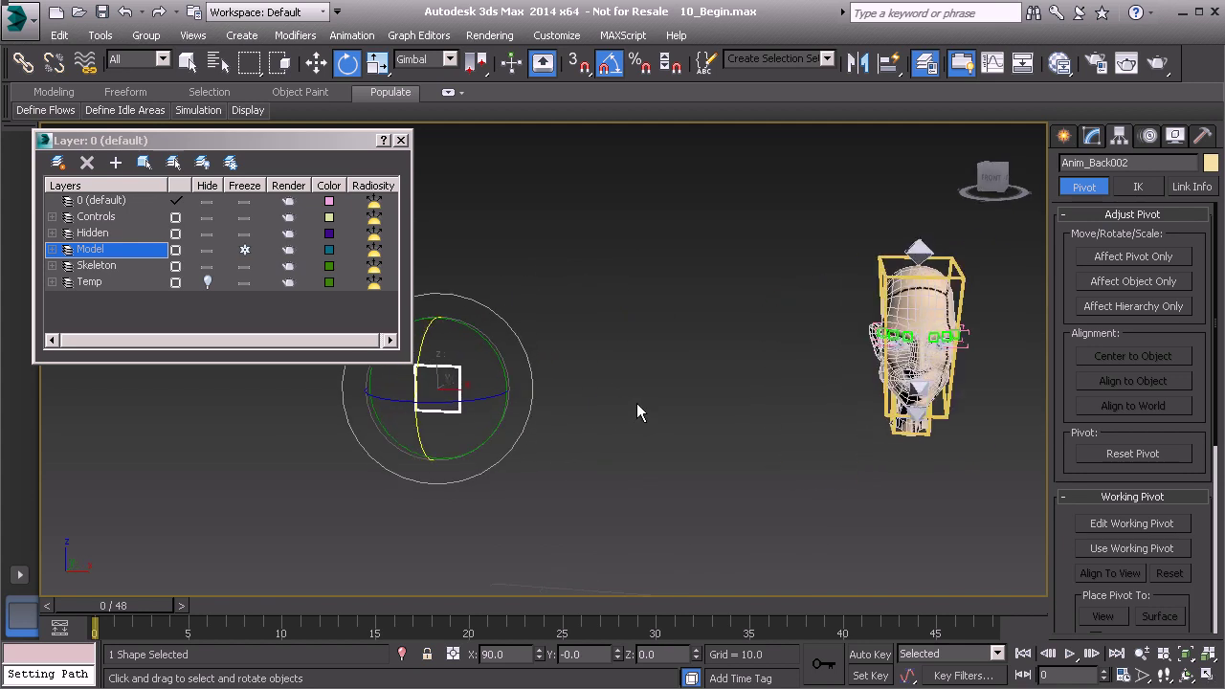
Move the square control in front of the mouth, to about X 3.2, Y -14.9, Z 57.5
key(w)
drag(516, 394, 993, 402)
alt+middle_drag(994, 402, 703, 429)
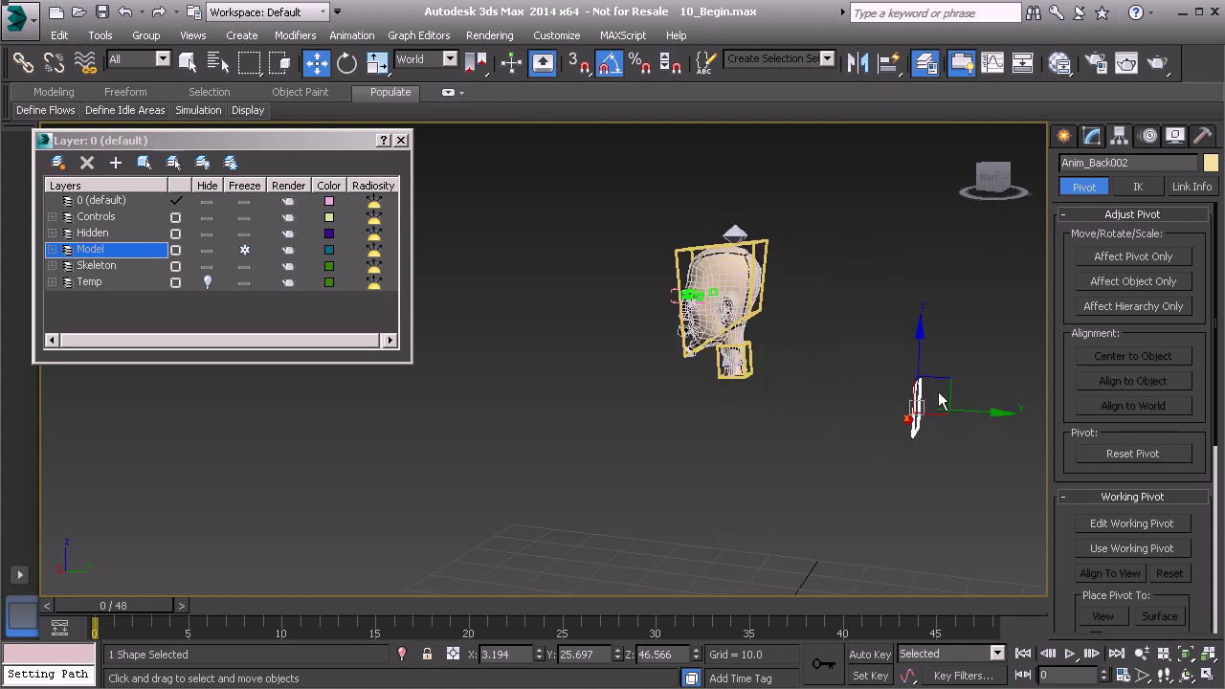
drag(948, 384, 675, 290)
alt+middle_drag(658, 347, 763, 393)
alt+middle_drag(762, 392, 693, 450)
ctrl+alt+middle_drag(698, 459, 710, 401)
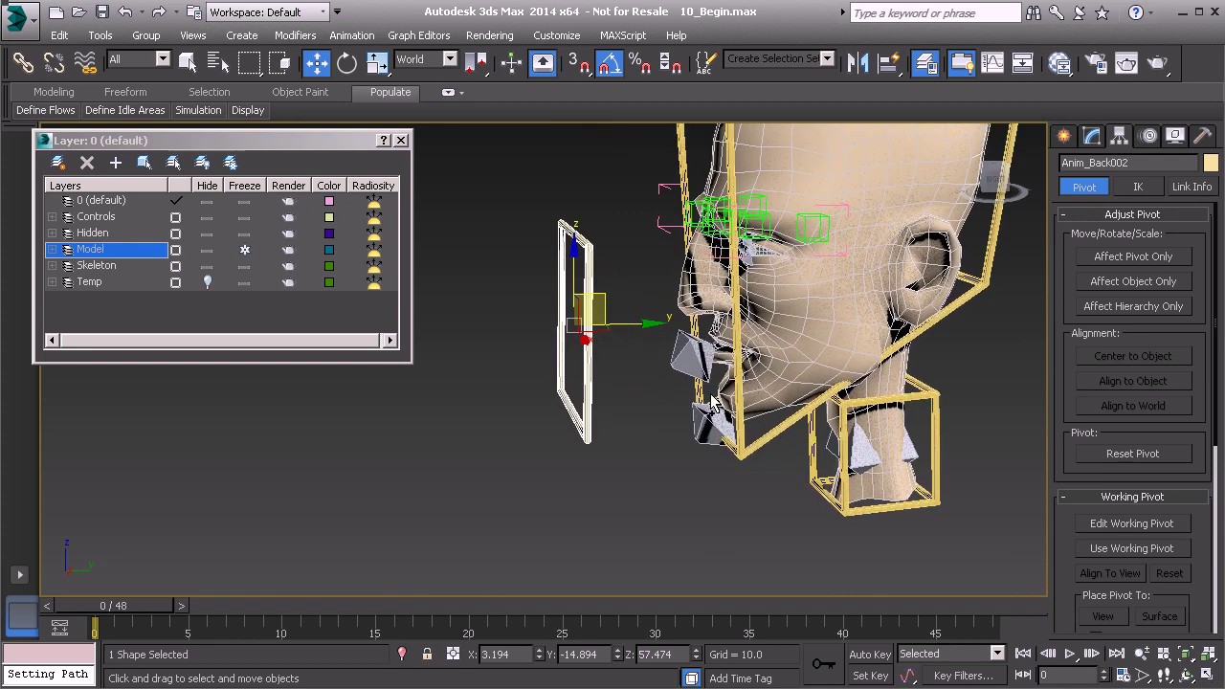
Align the square control to the upper of the two bones at the mouth
key(alt+a)
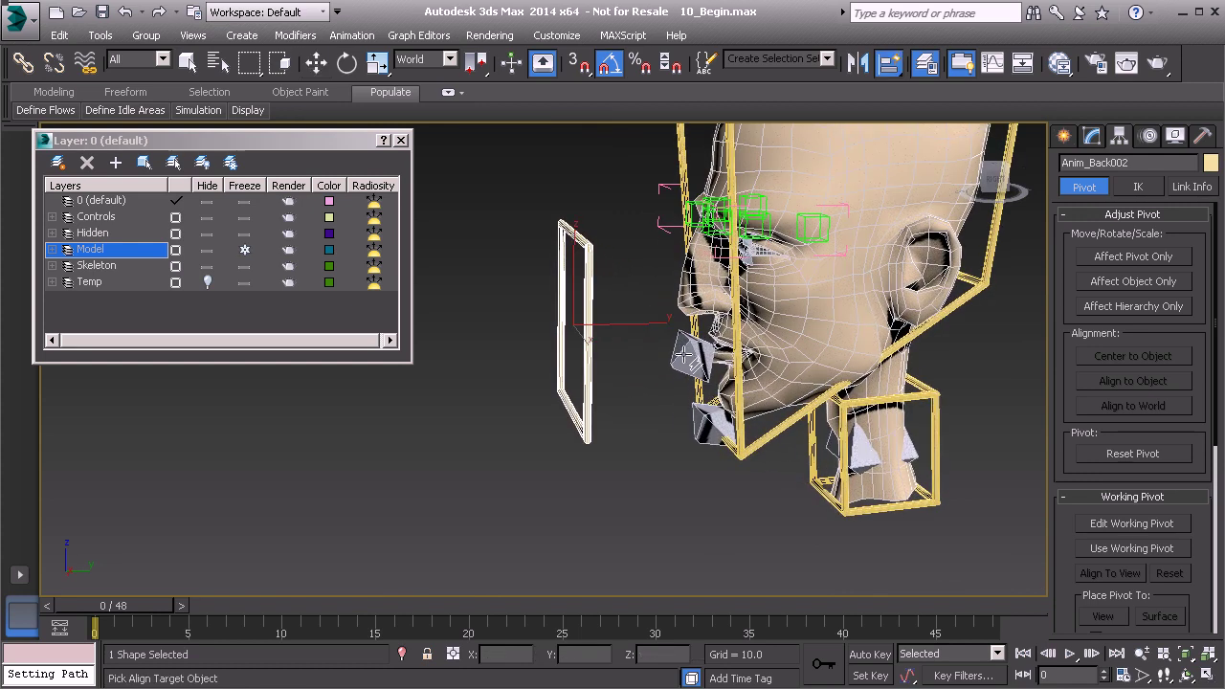
click(682, 354)
alt+middle_drag(694, 345, 811, 348)
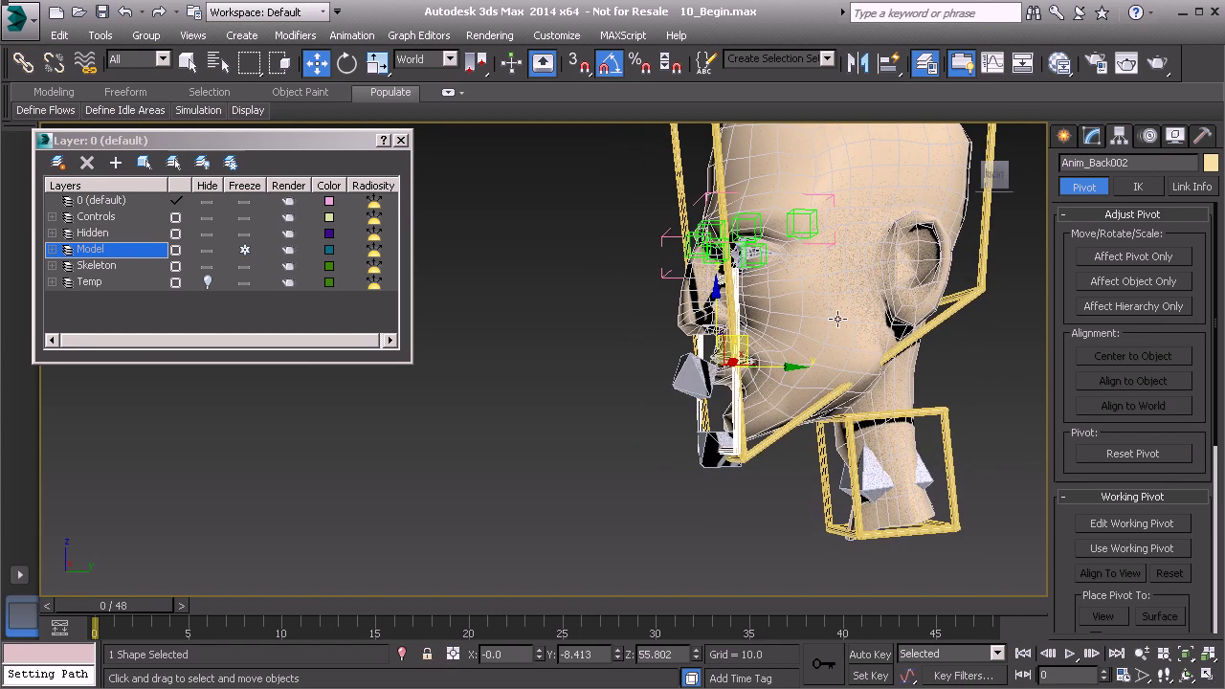
alt+middle_drag(833, 350, 712, 345)
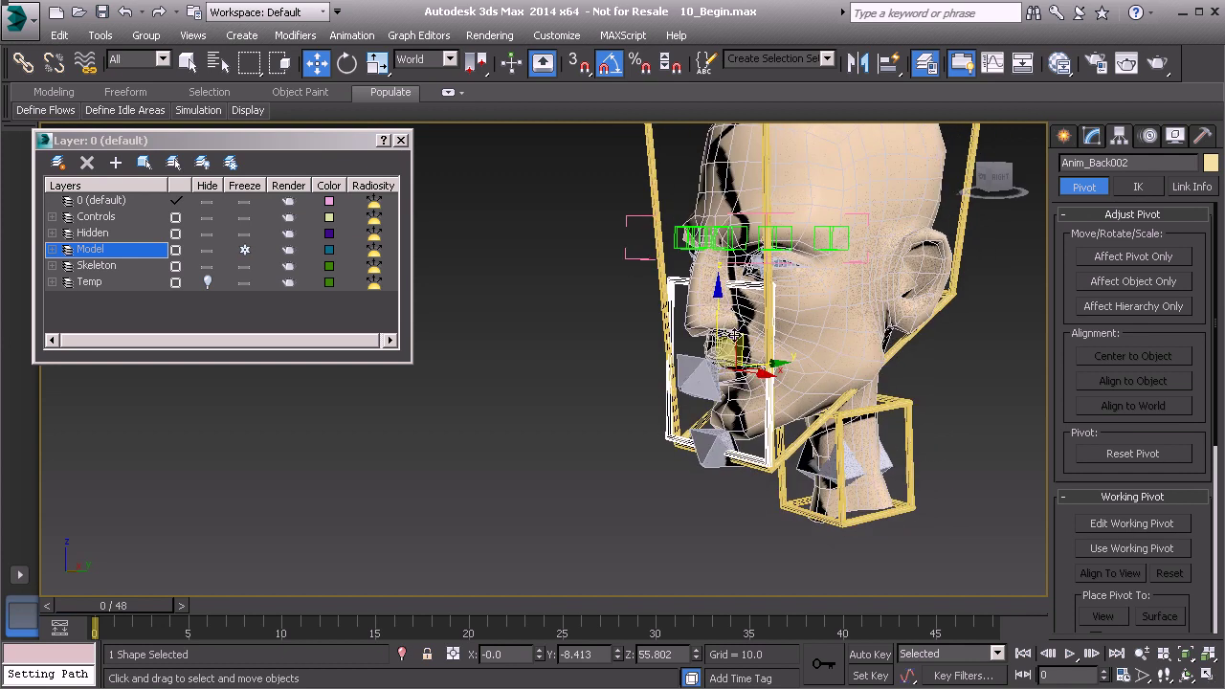
alt+middle_drag(618, 259, 660, 302)
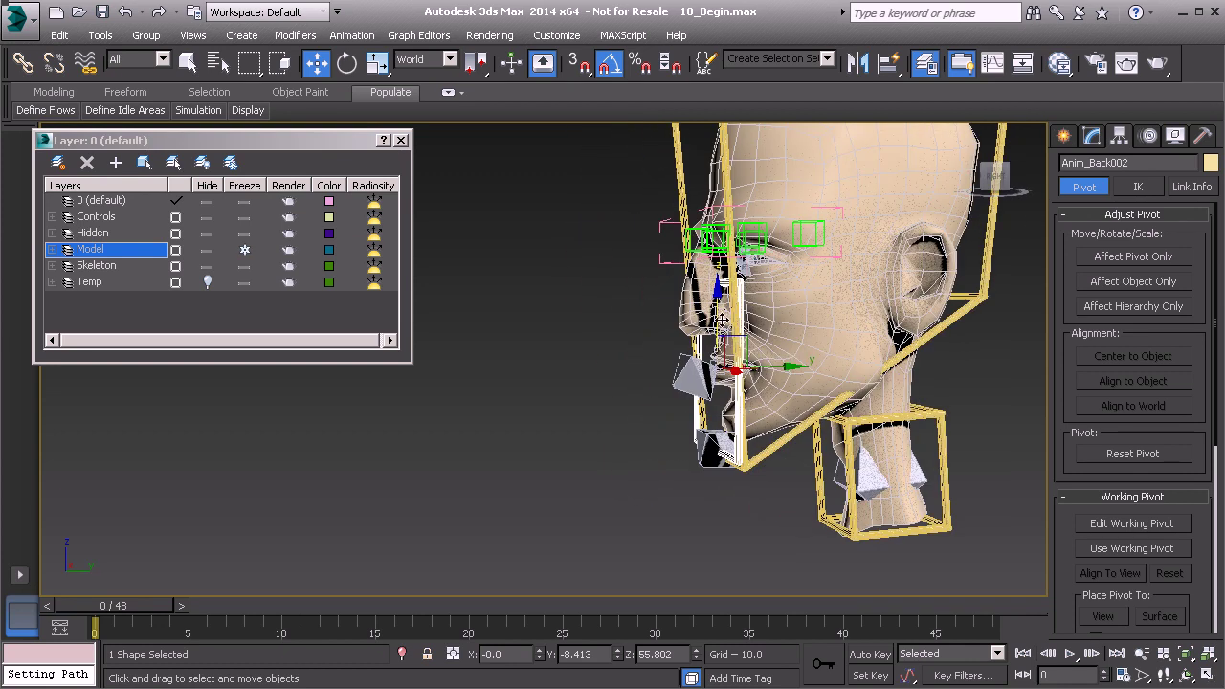
Hide the Model layer to expose the jaw bones behind the square control
alt+middle_drag(787, 332, 737, 331)
click(207, 249)
alt+middle_drag(862, 326, 891, 326)
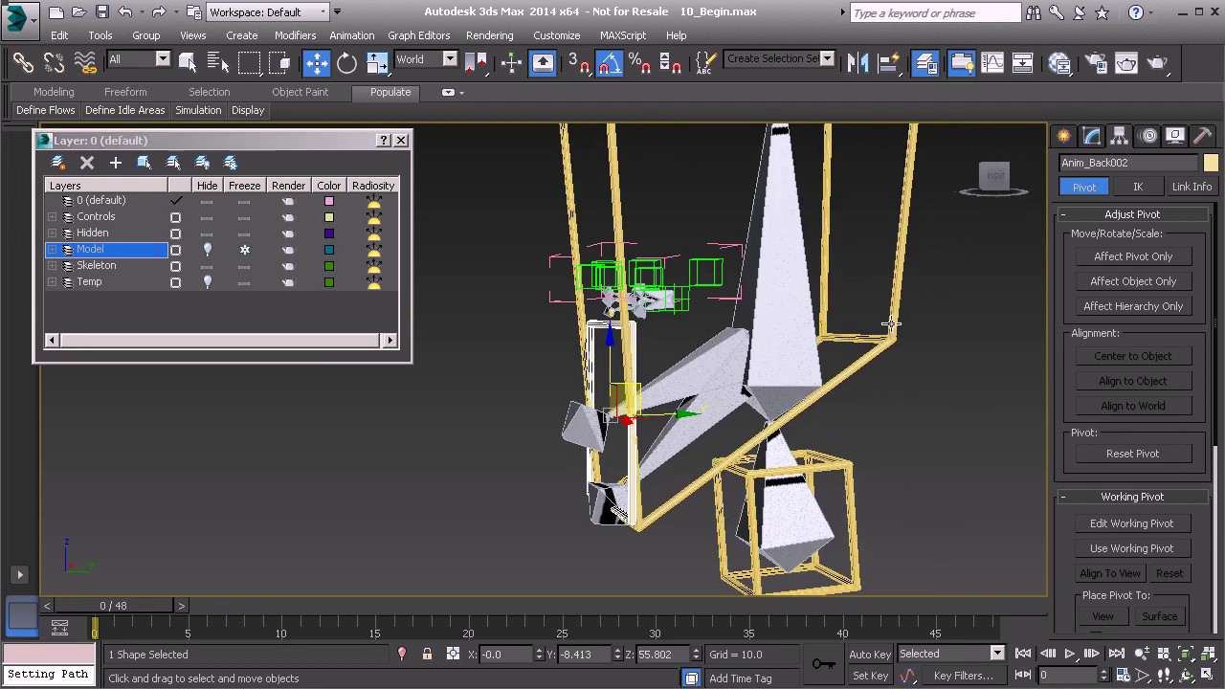
Align only the pivot of the square control to the upper jaw bone, leaving the shape itself in place
click(1115, 258)
alt+middle_drag(745, 392, 660, 394)
key(alt+a)
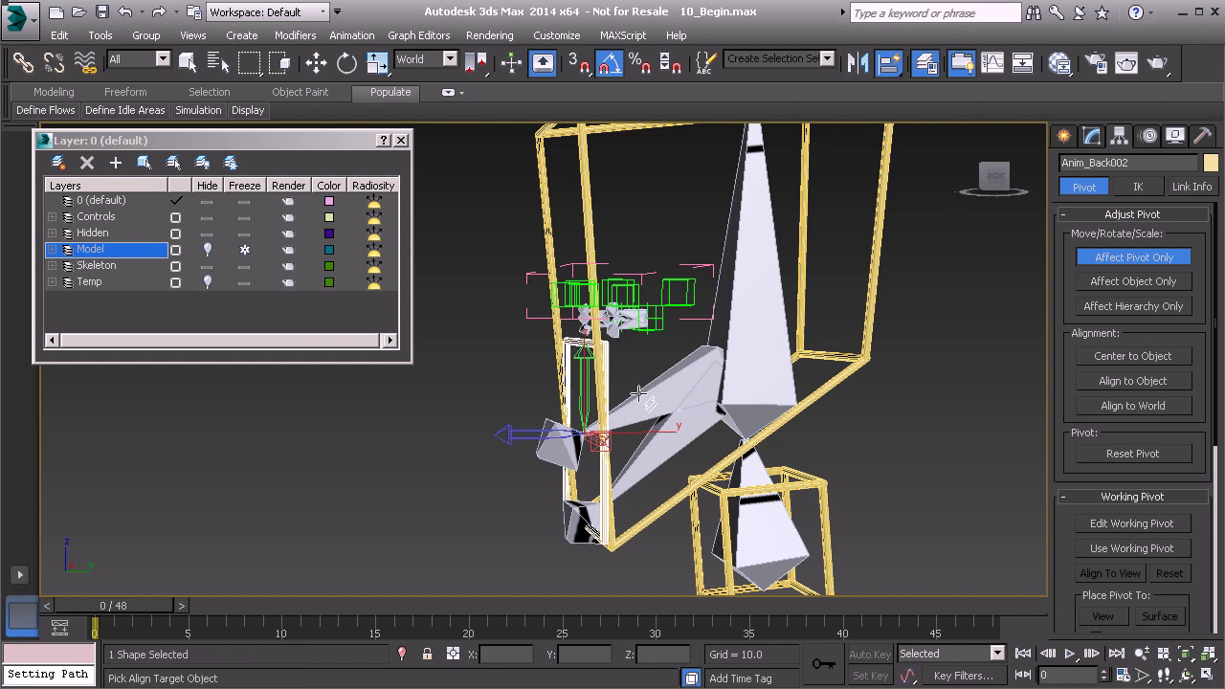
click(639, 395)
alt+middle_drag(666, 397, 680, 396)
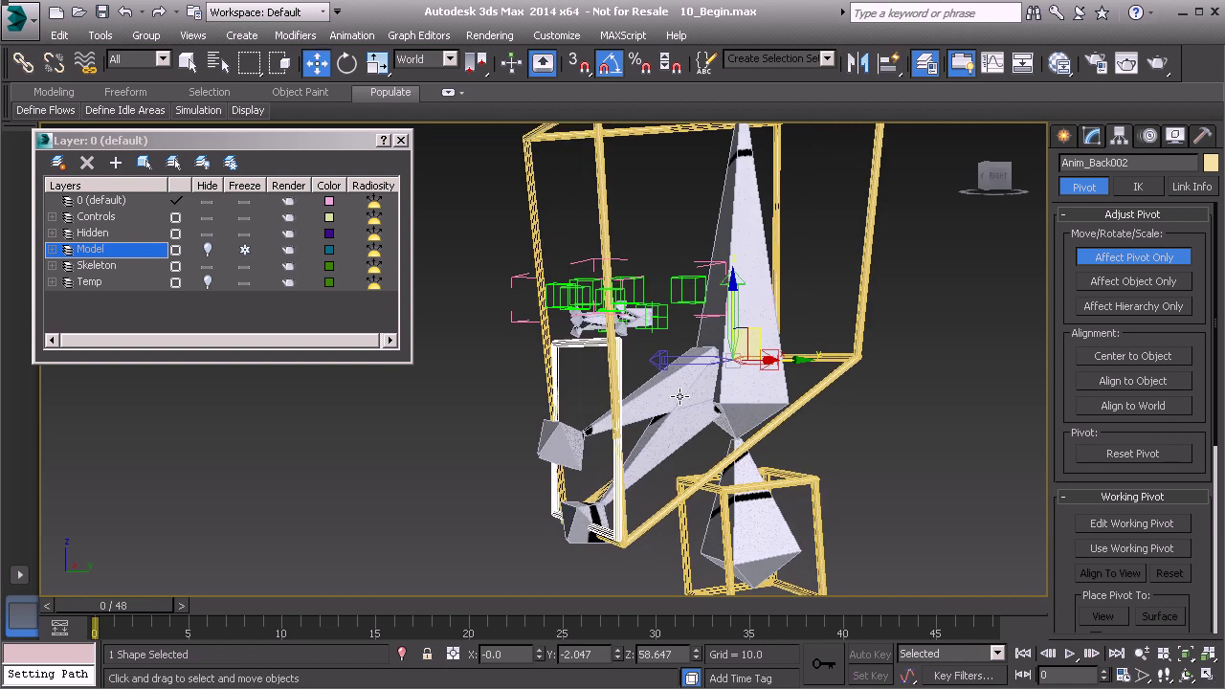
click(1159, 261)
alt+middle_drag(880, 273, 914, 267)
Move the square control's spline up in front of the forehead at sub-object level, and show the Model layer again
click(1093, 136)
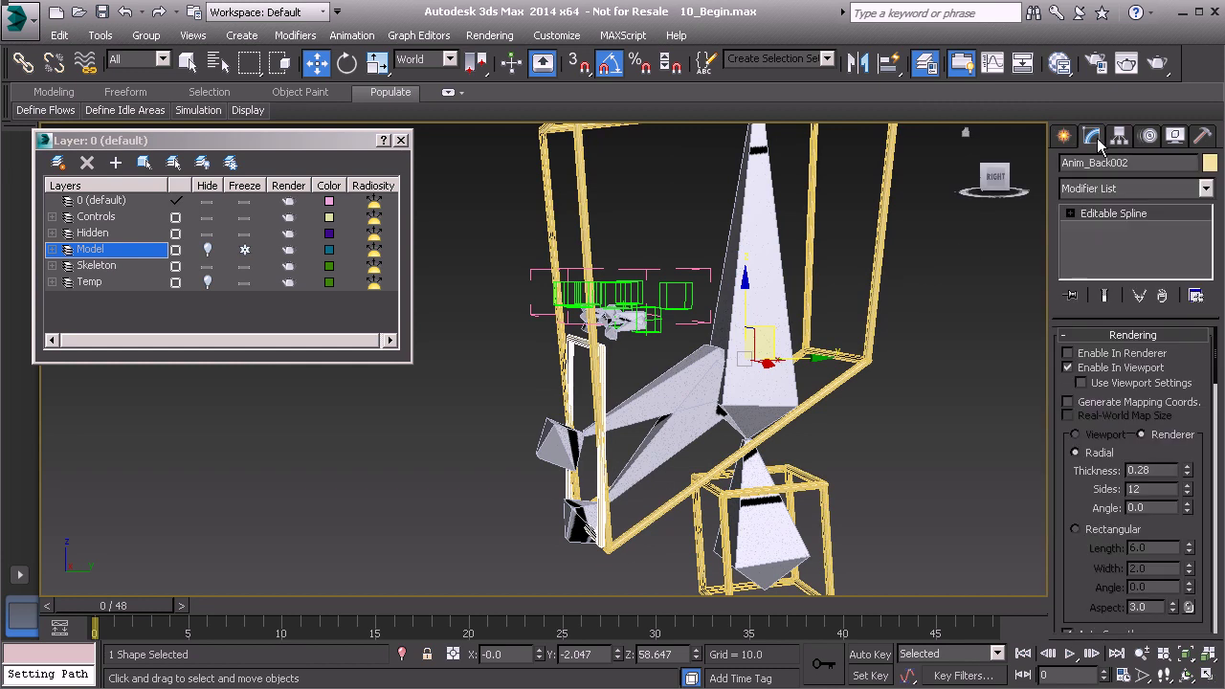
click(1102, 215)
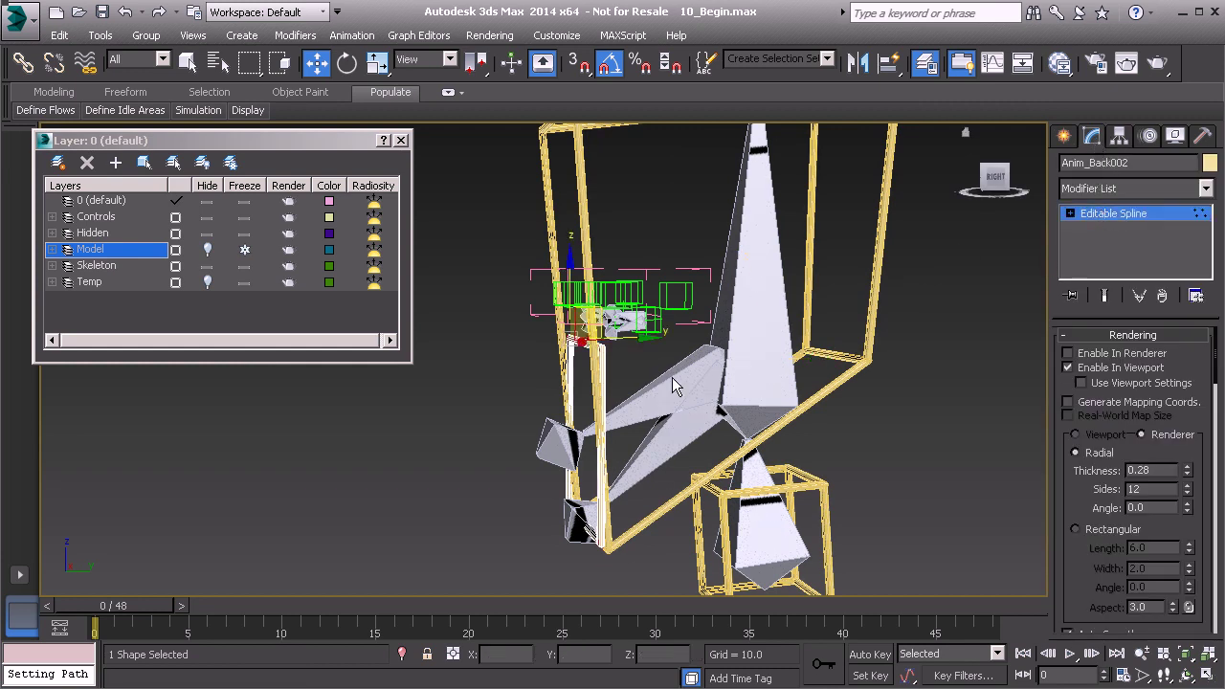
alt+middle_drag(788, 370, 630, 377)
middle_drag(601, 460, 624, 462)
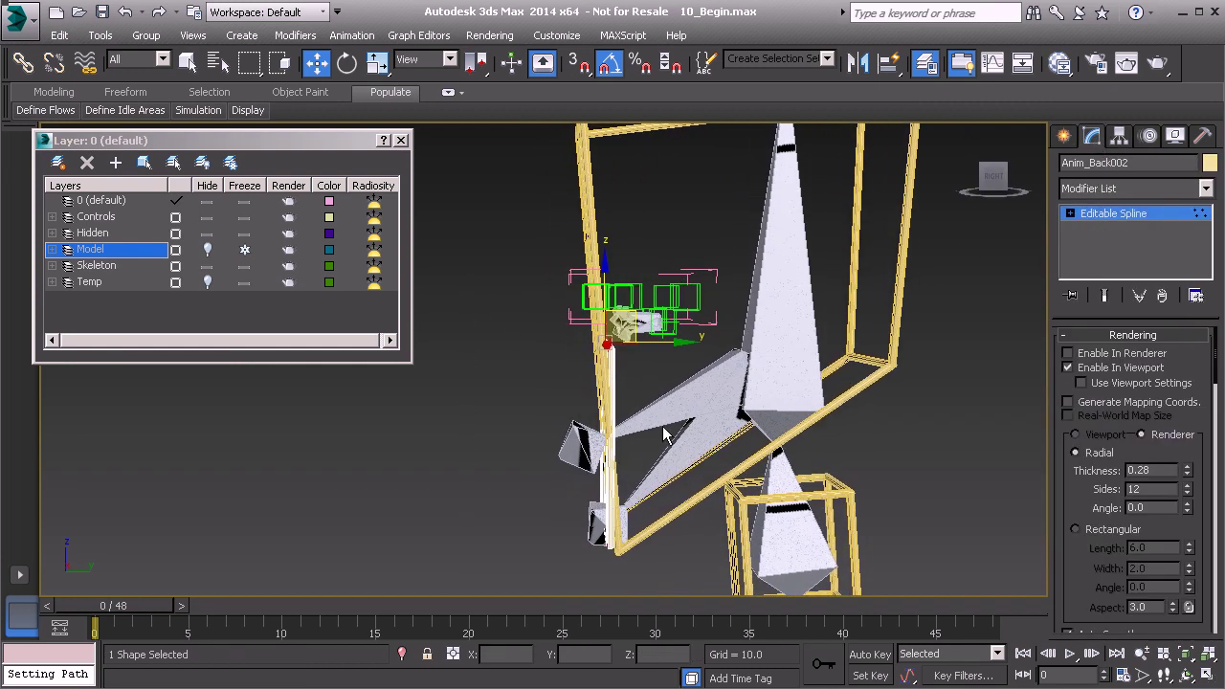
drag(631, 316, 566, 196)
alt+middle_drag(566, 195, 639, 297)
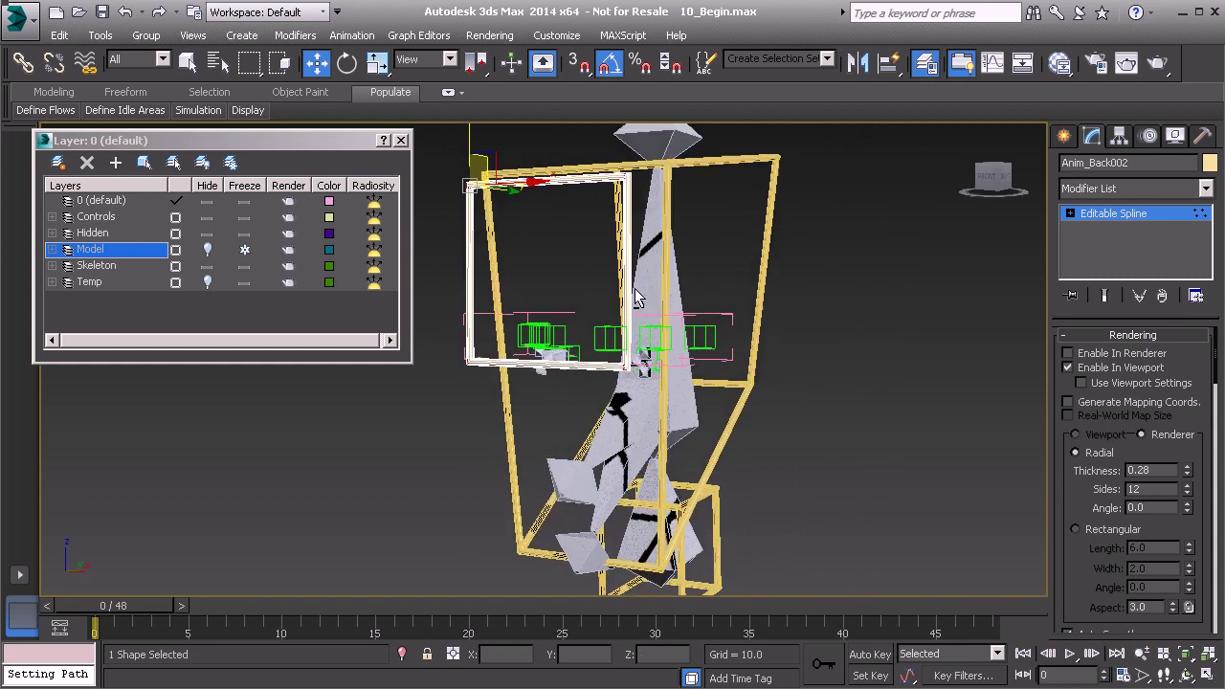
click(208, 252)
middle_drag(580, 345, 631, 325)
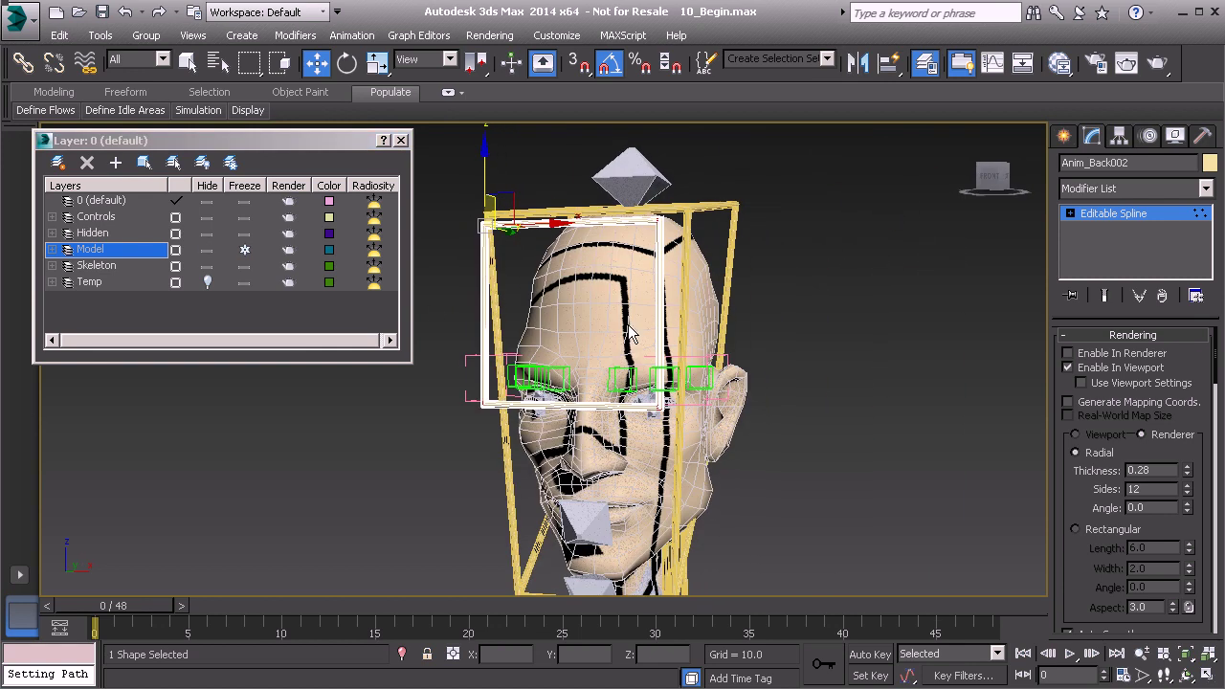
Scale the forehead square's spline to 43 percent in height and narrow its width to form a compact rectangle
key(r)
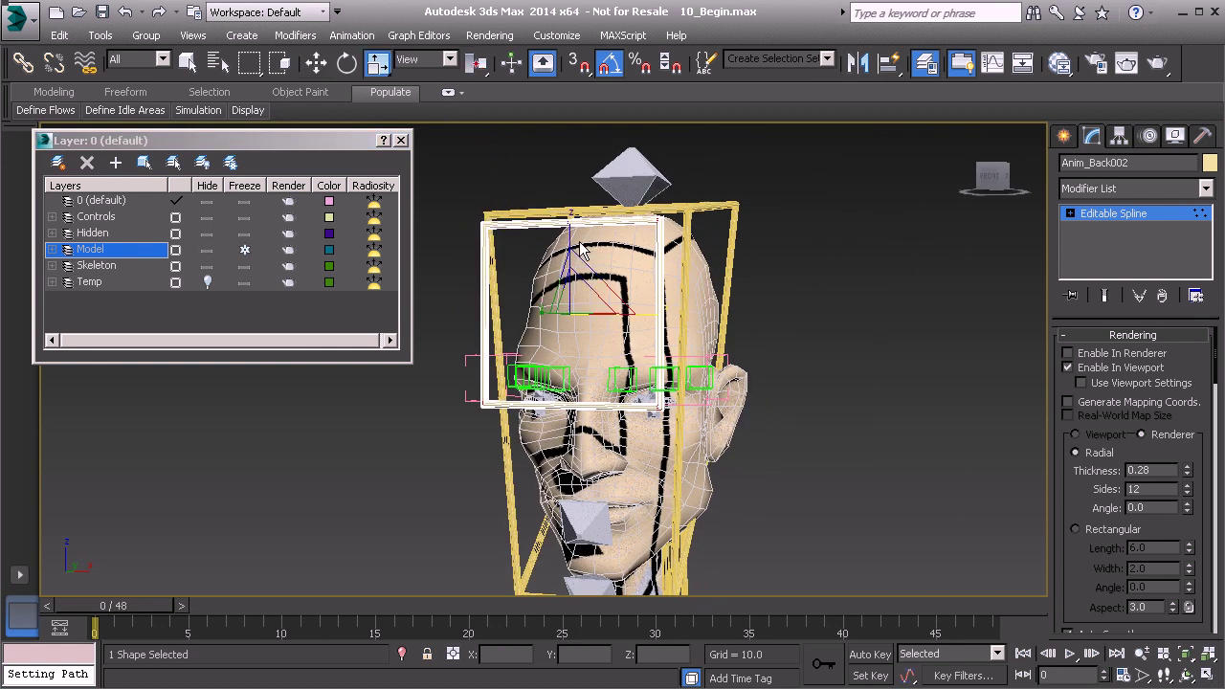
drag(572, 244, 571, 312)
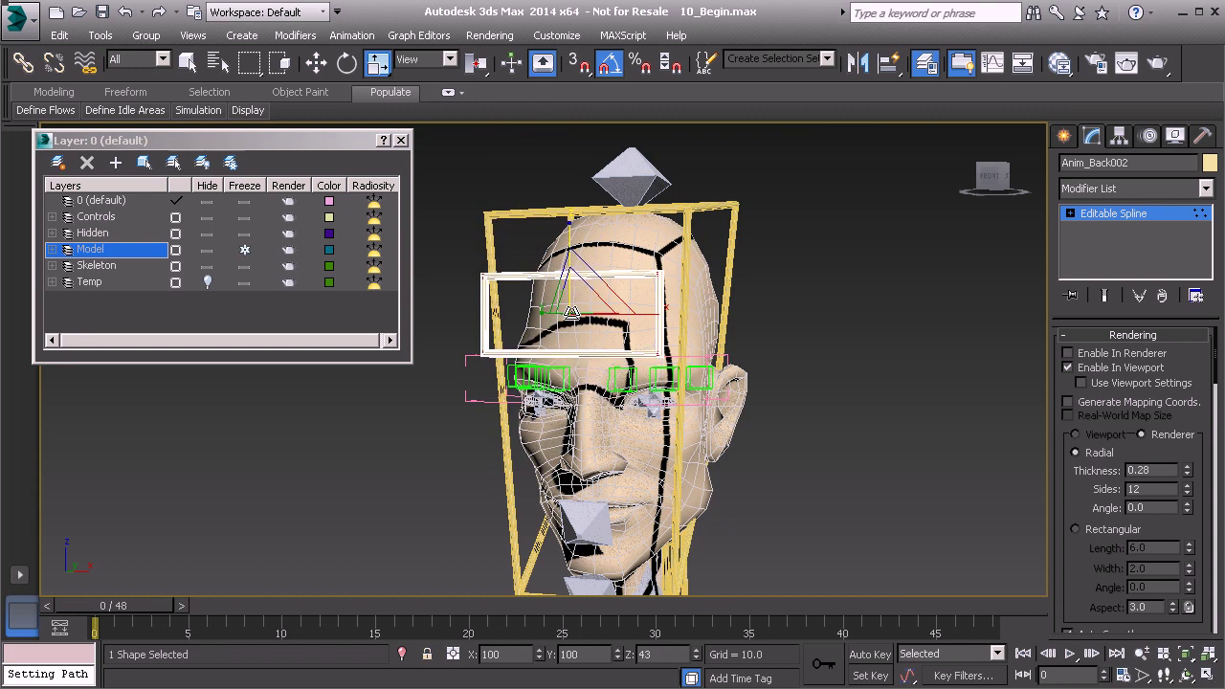
alt+middle_drag(571, 312, 660, 315)
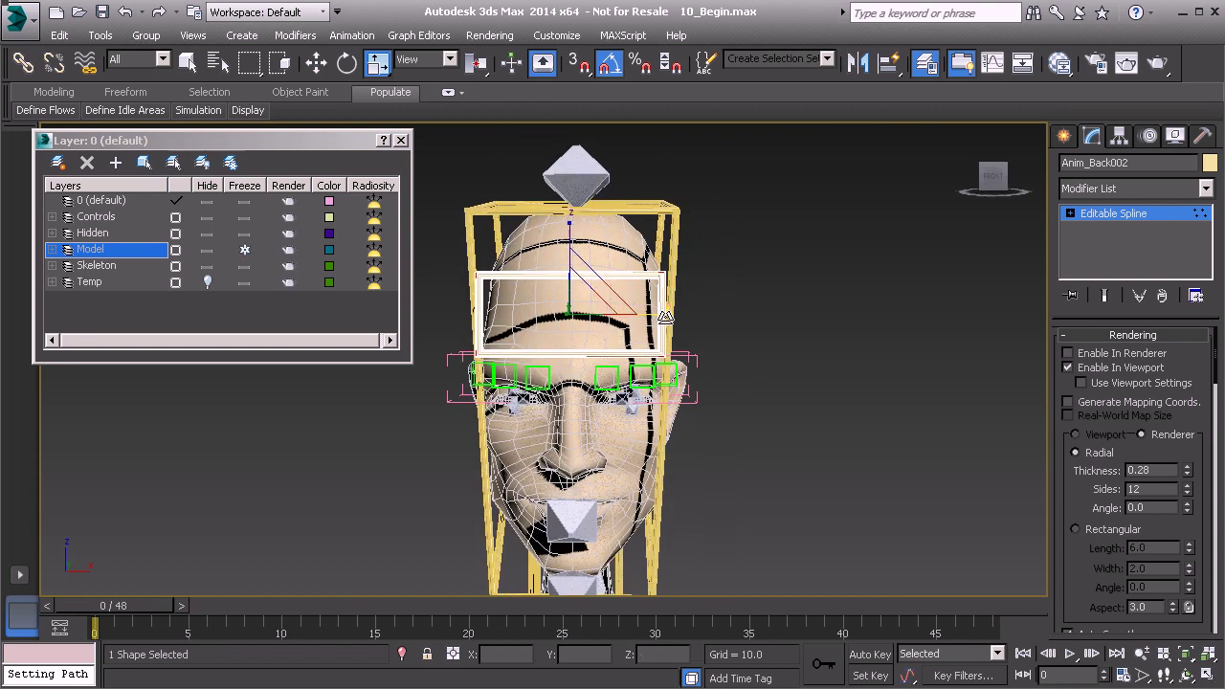
drag(660, 313, 621, 313)
Move the rectangular spline slightly up and closer to the forehead, and leave sub-object editing
alt+middle_drag(641, 380, 565, 403)
key(w)
drag(557, 186, 559, 155)
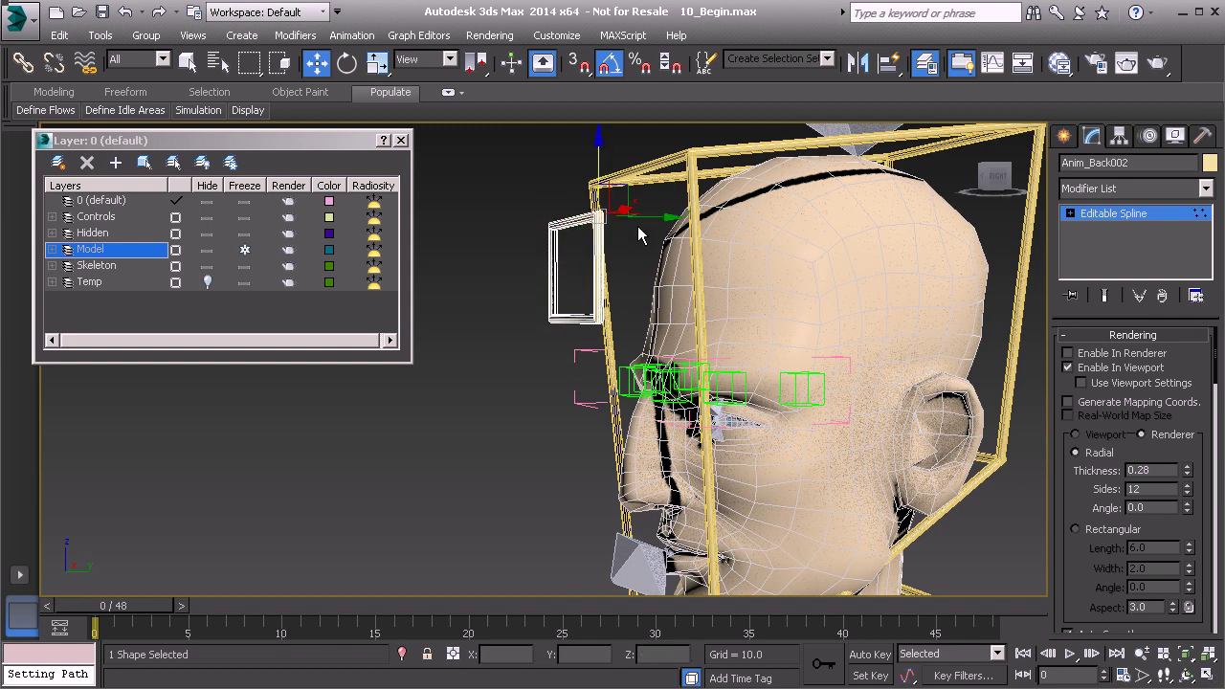
drag(663, 218, 687, 220)
alt+middle_drag(687, 220, 618, 306)
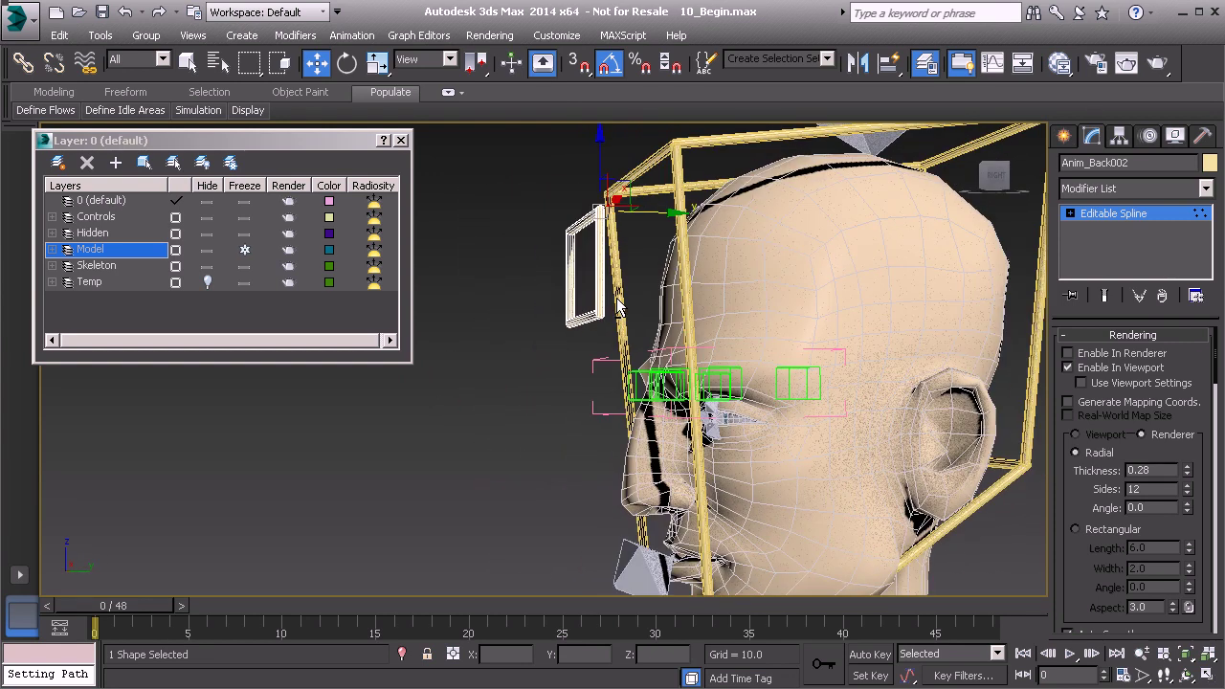
click(1133, 215)
Clone the forehead control in place as an independent copy
alt+middle_drag(789, 321, 626, 364)
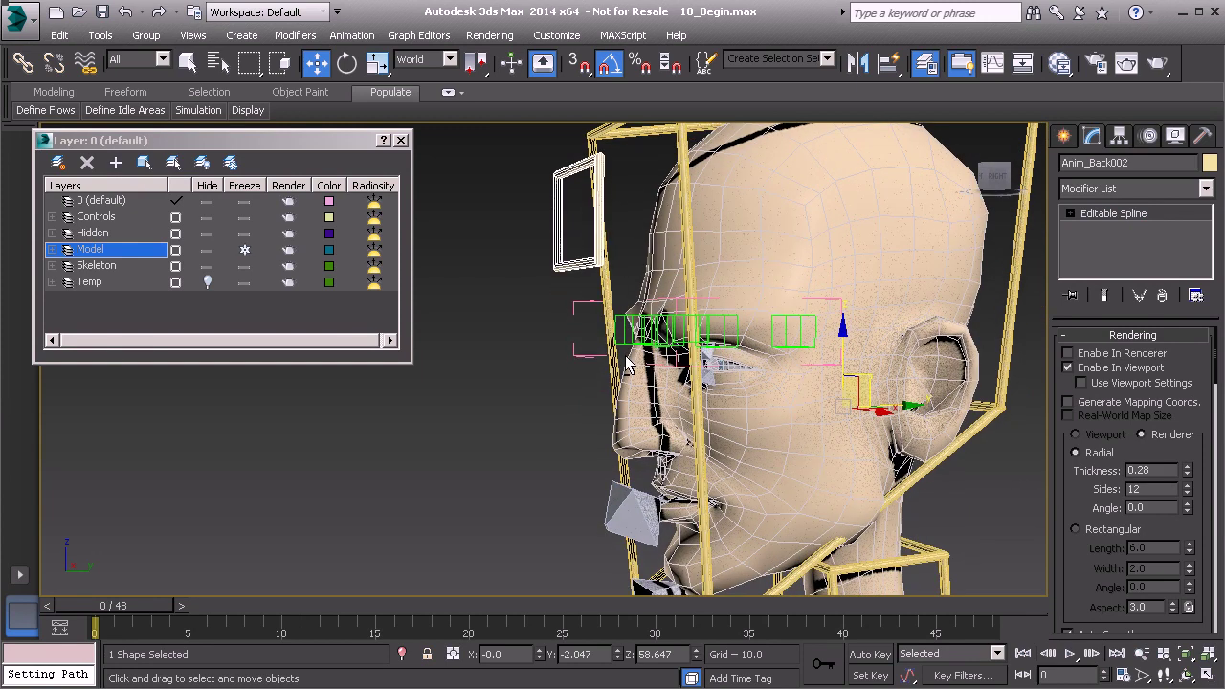
key(ctrl+v)
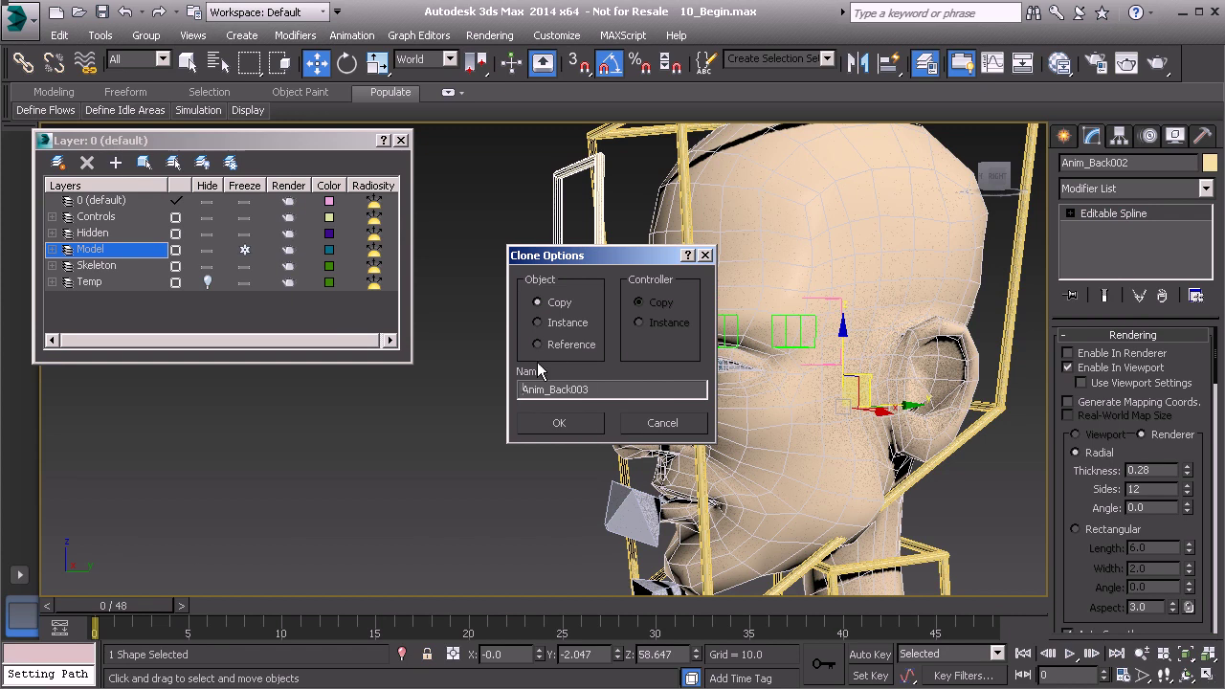
click(569, 423)
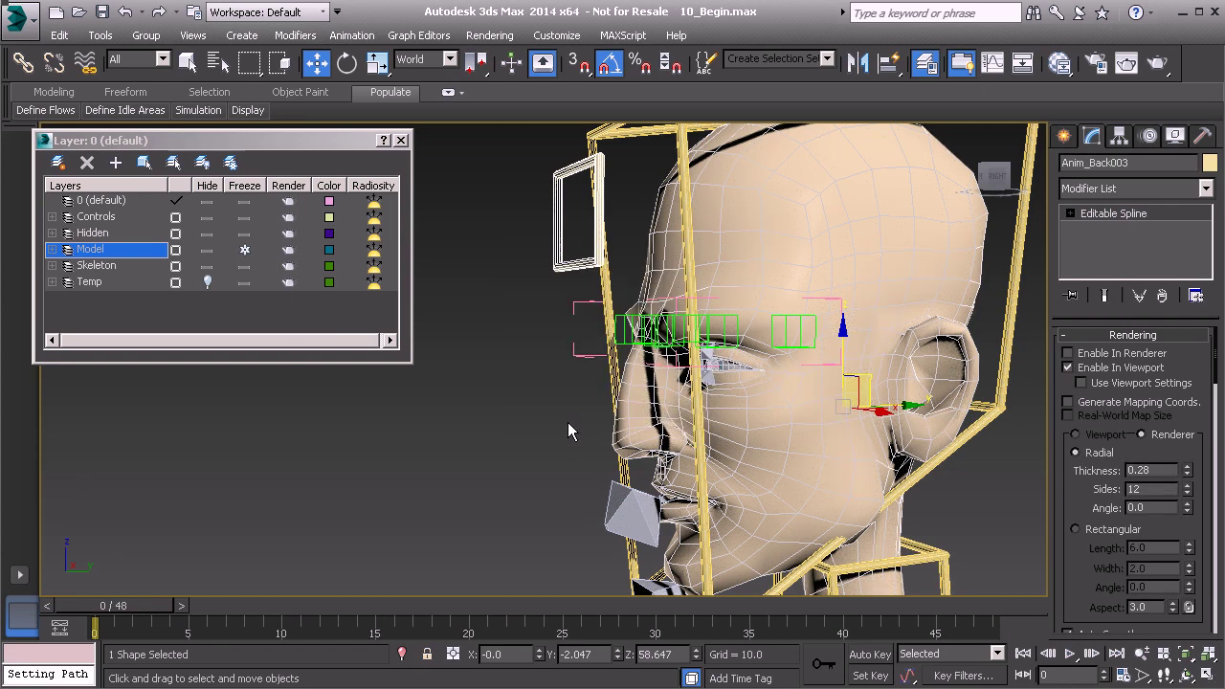
Move the cloned control's spline down to chin height, with the Model layer hidden during the move and shown again
click(207, 249)
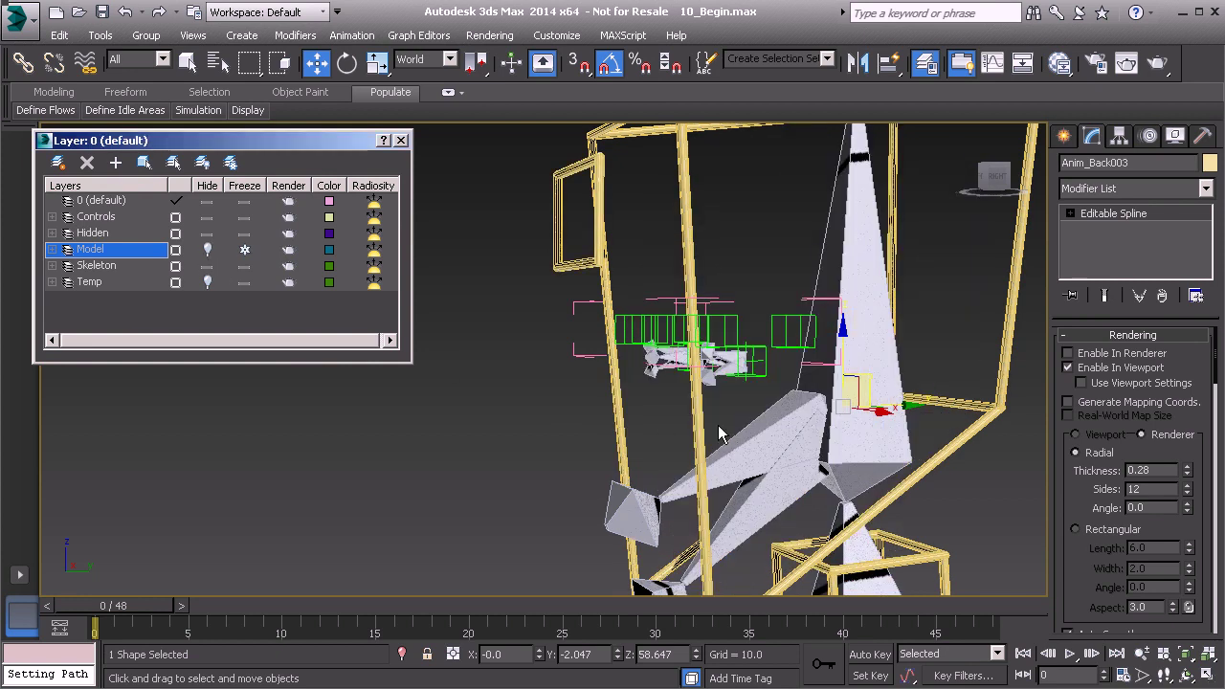
alt+middle_drag(667, 427, 727, 424)
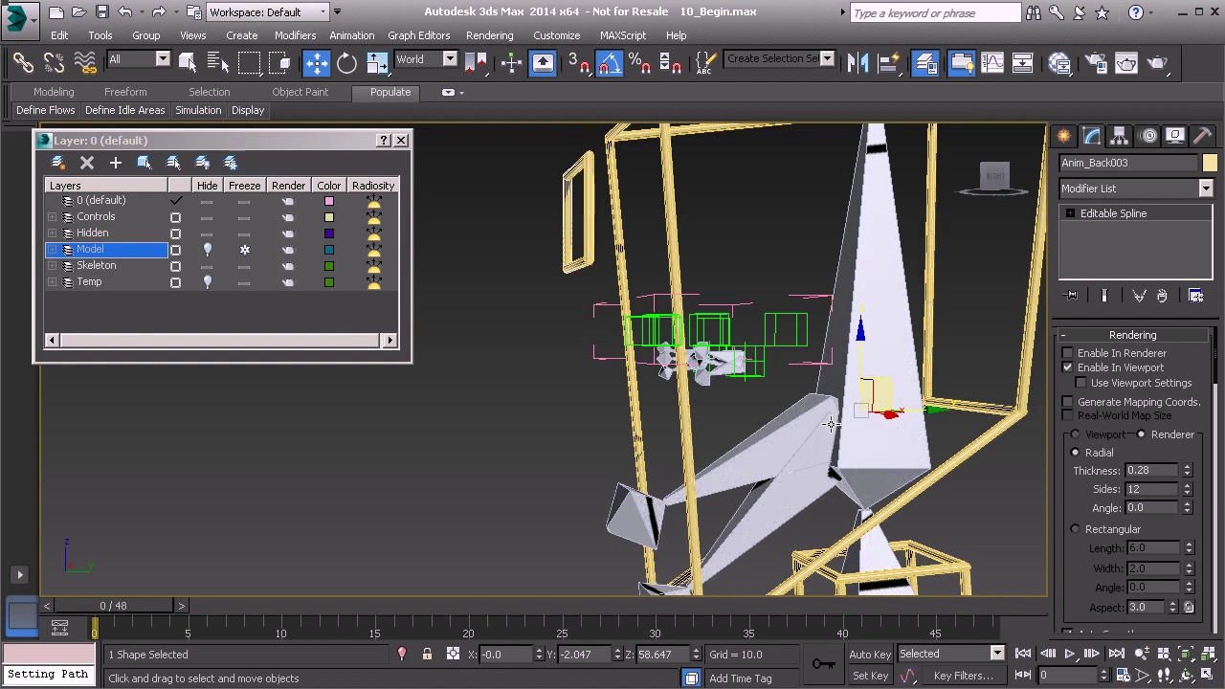
alt+middle_drag(582, 329, 576, 333)
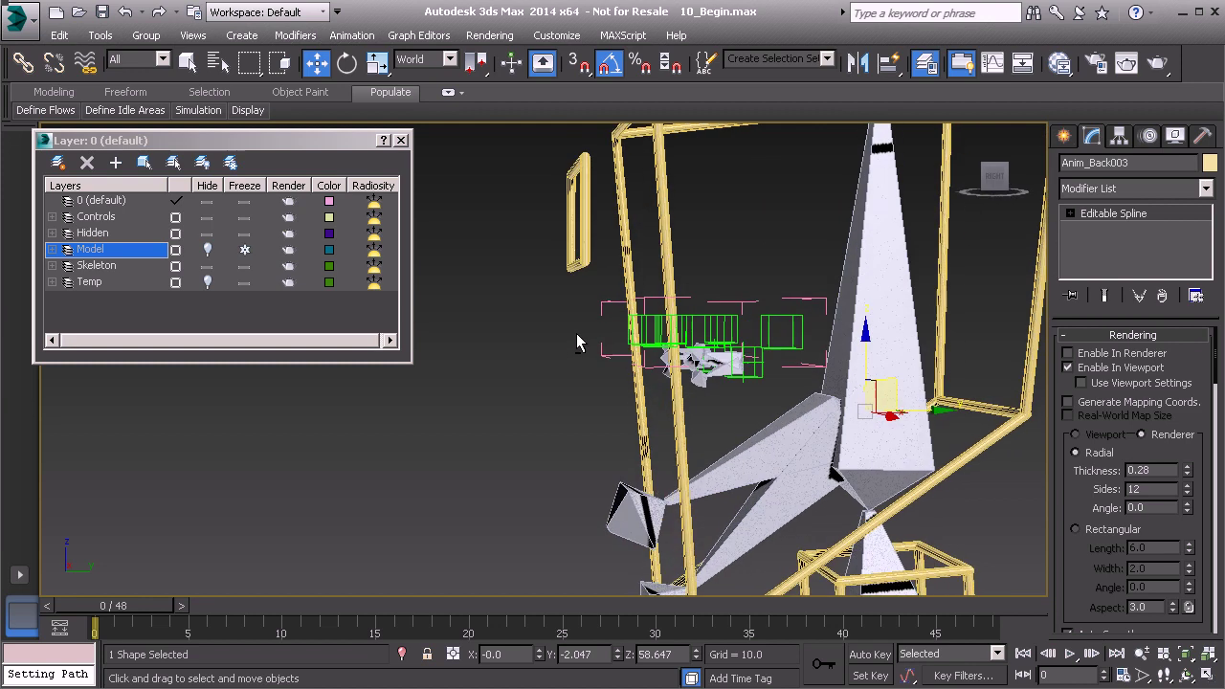
click(1117, 213)
scroll(573, 212, down, 3)
drag(576, 177, 571, 398)
click(208, 251)
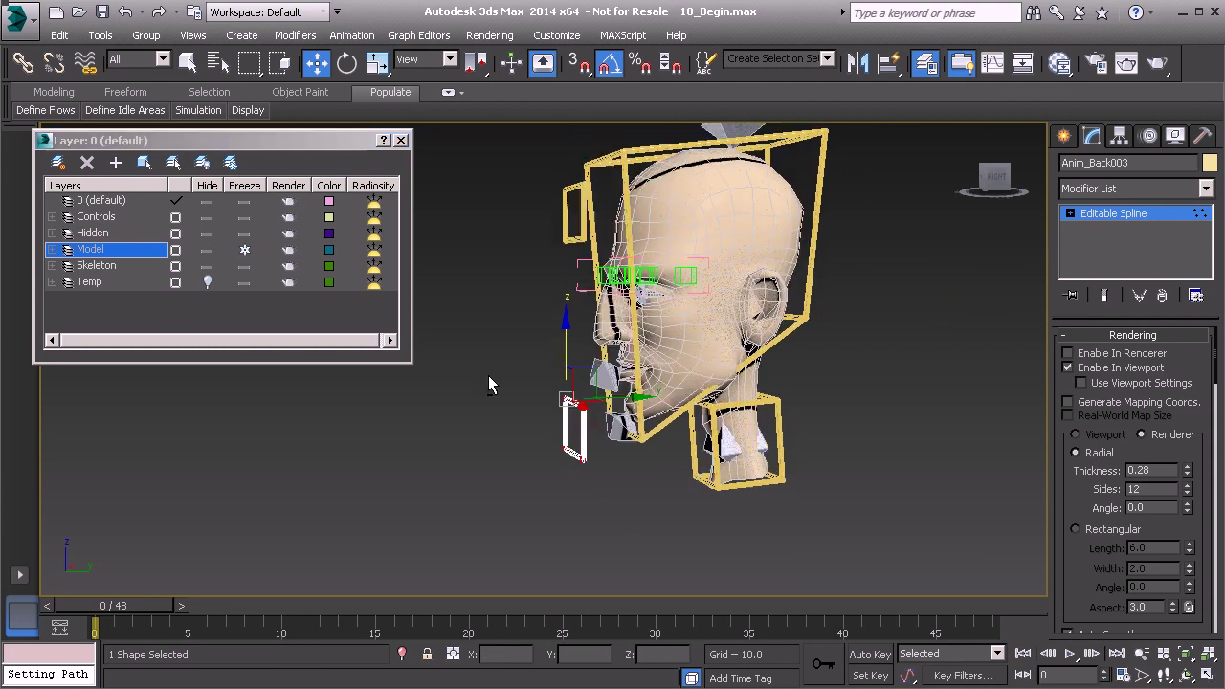
Bring the cloned control's spline closer to the face and raise it slightly toward the mouth
scroll(574, 387, up, 6)
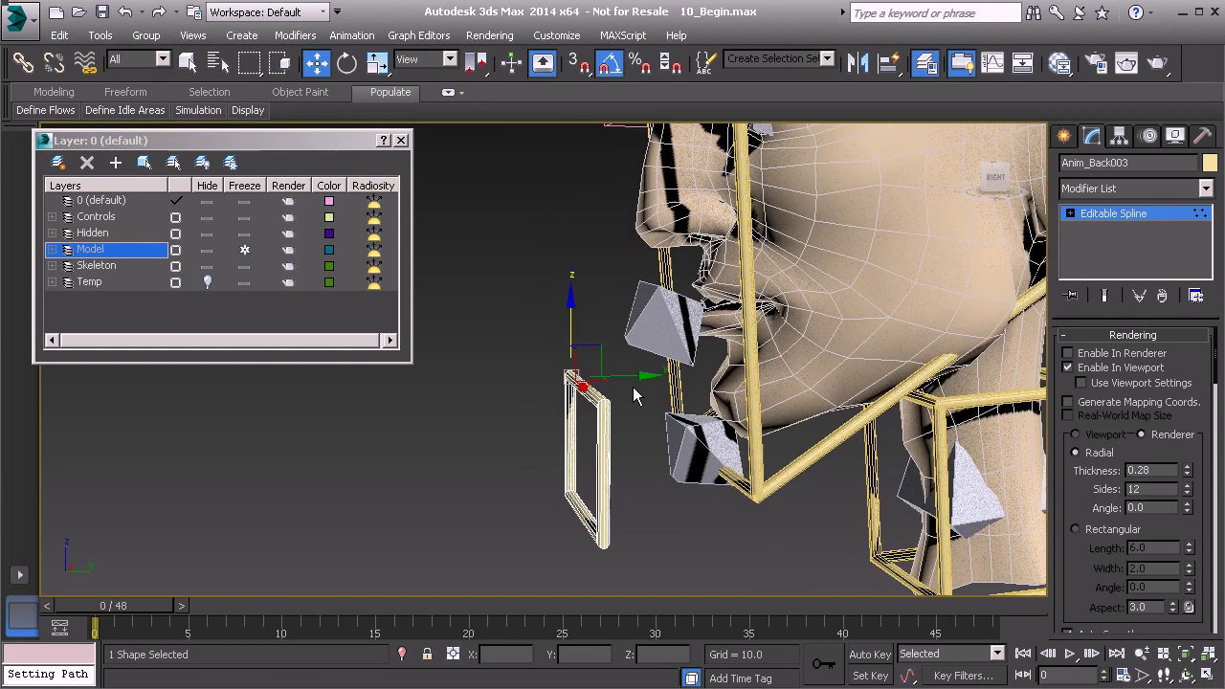
drag(647, 376, 701, 376)
drag(624, 301, 624, 270)
alt+middle_drag(624, 270, 750, 350)
Scale the cloned spline down and position it in front of the chin between the two jaw bone tips
key(r)
drag(645, 388, 630, 449)
mouse_move(630, 450)
alt+middle_down()
mouse_move(583, 438)
mouse_move(722, 439)
mouse_move(639, 440)
alt+middle_up()
key(w)
drag(657, 308, 646, 302)
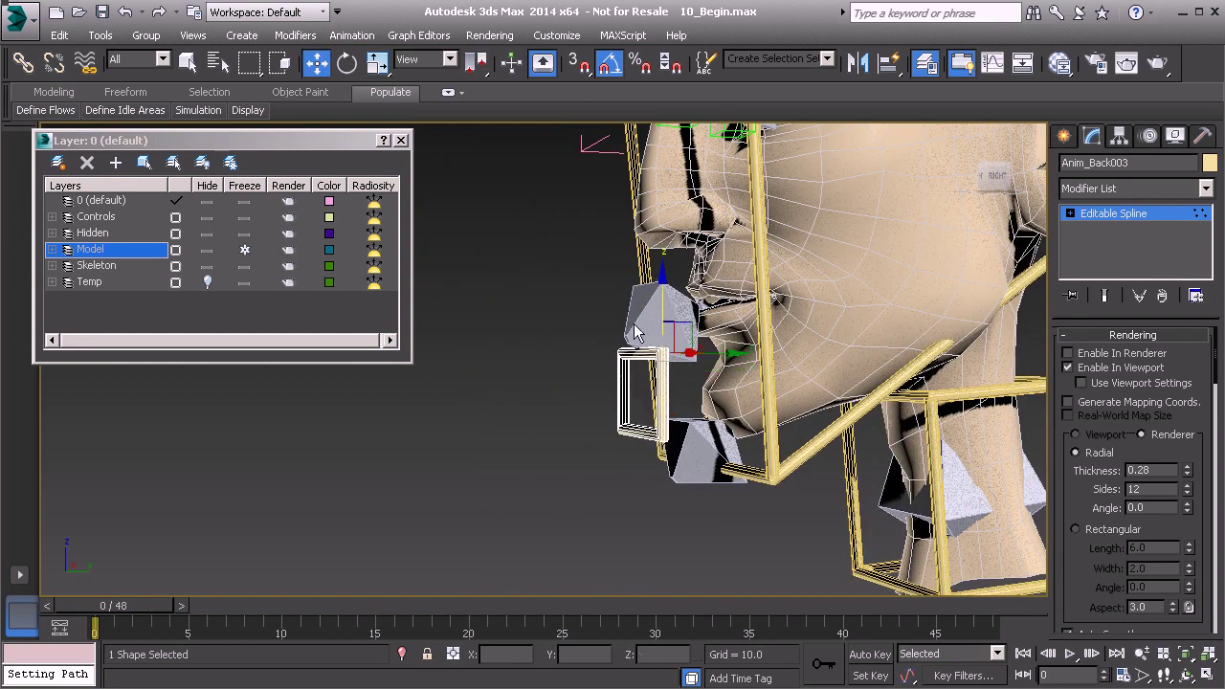
alt+middle_drag(650, 343, 647, 335)
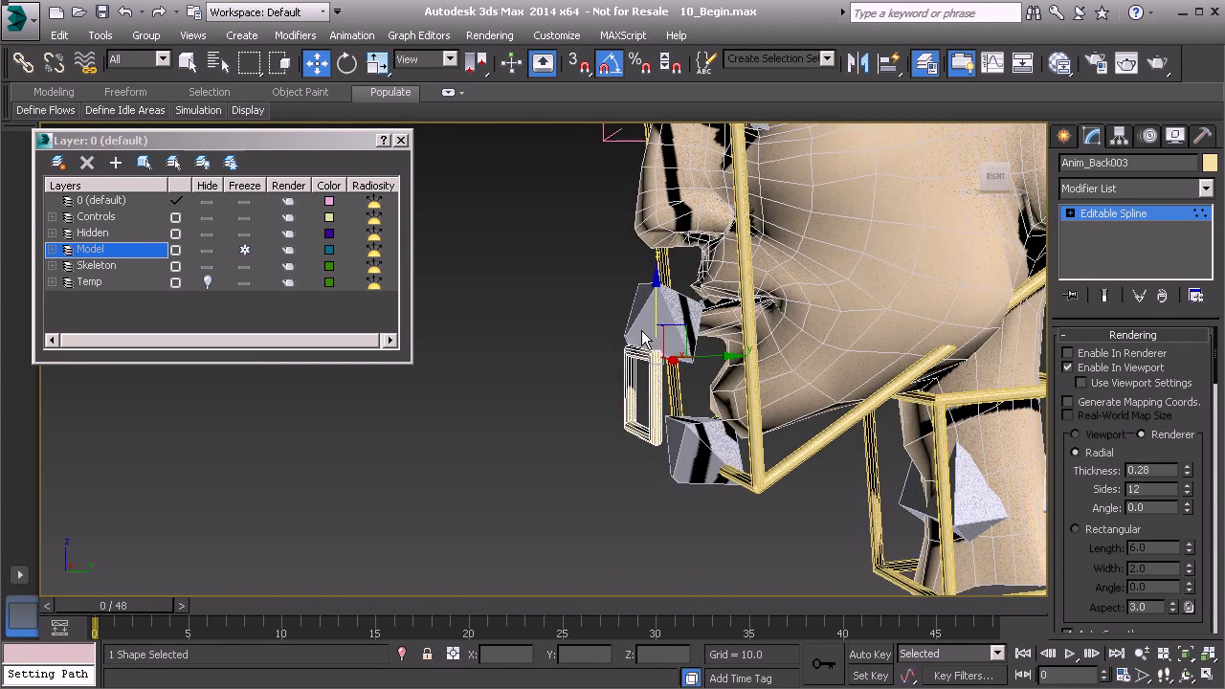
alt+middle_drag(586, 373, 695, 412)
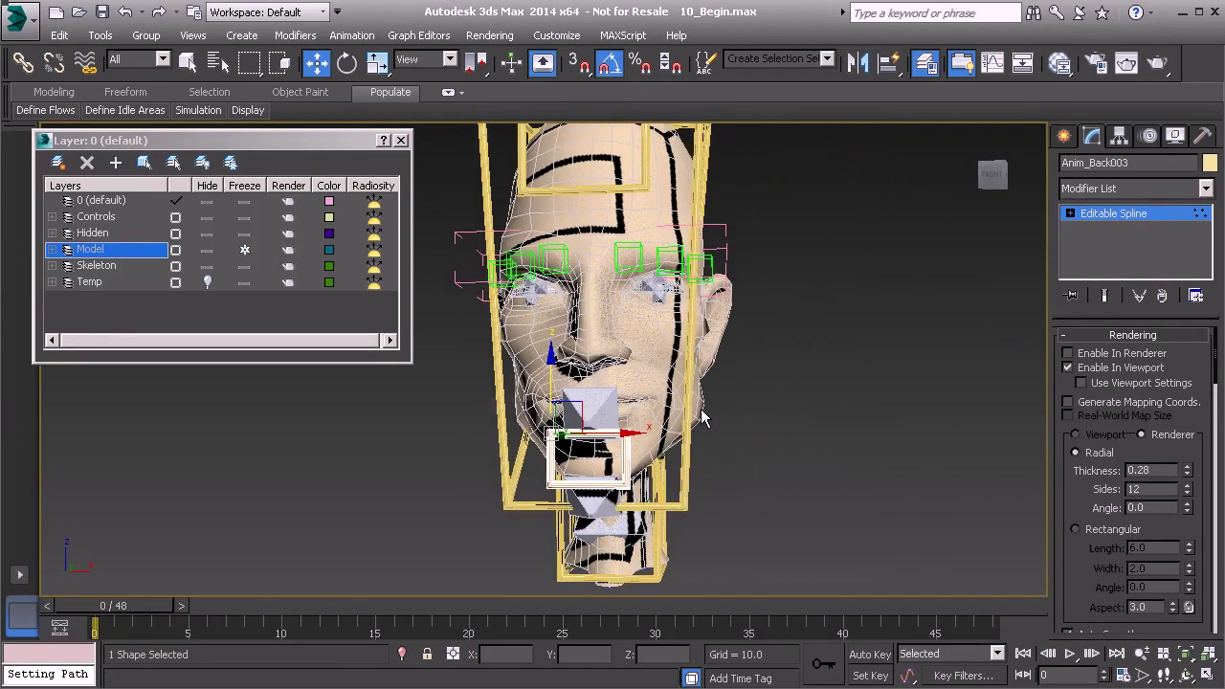
click(1122, 214)
Rename the chin control as Anim_LowerJaw01 and copy the name
alt+middle_drag(840, 448, 726, 433)
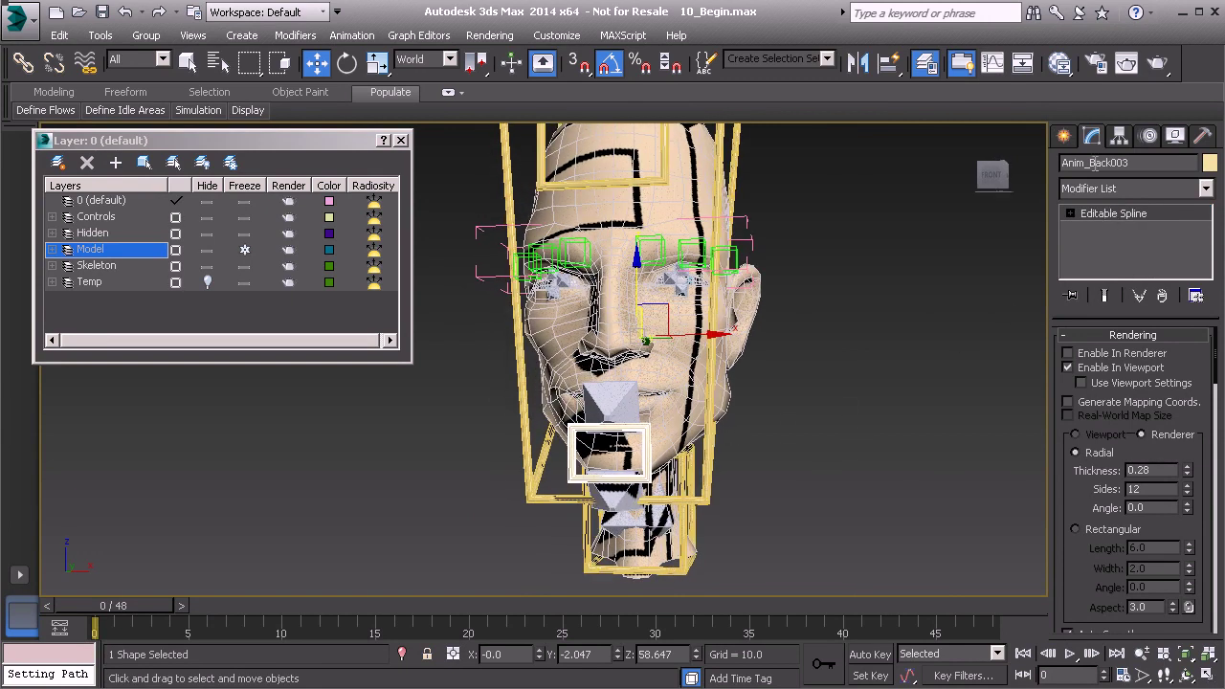
drag(1110, 163, 1131, 163)
text(LowerJaw01)
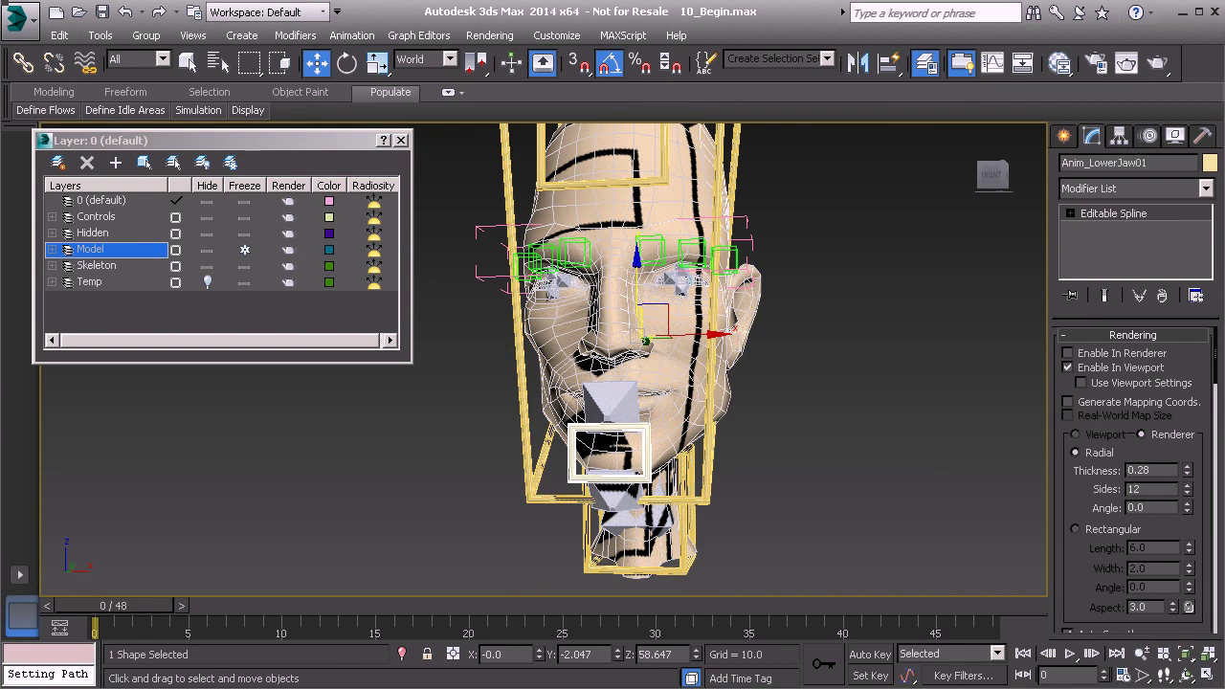
key(Return)
key(ctrl+c)
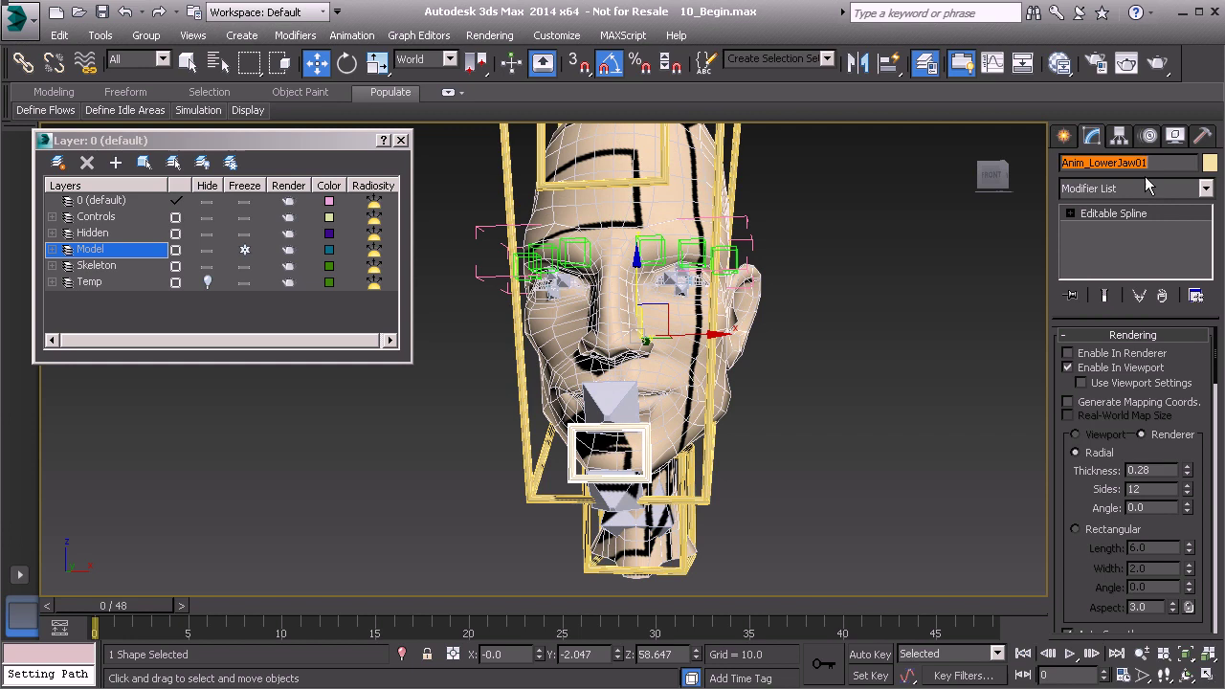
Paste the copied name onto the forehead control and change it to Anim_UpperJaw01
middle_drag(684, 257, 684, 294)
click(541, 195)
double_click(1112, 162)
key(ctrl+v)
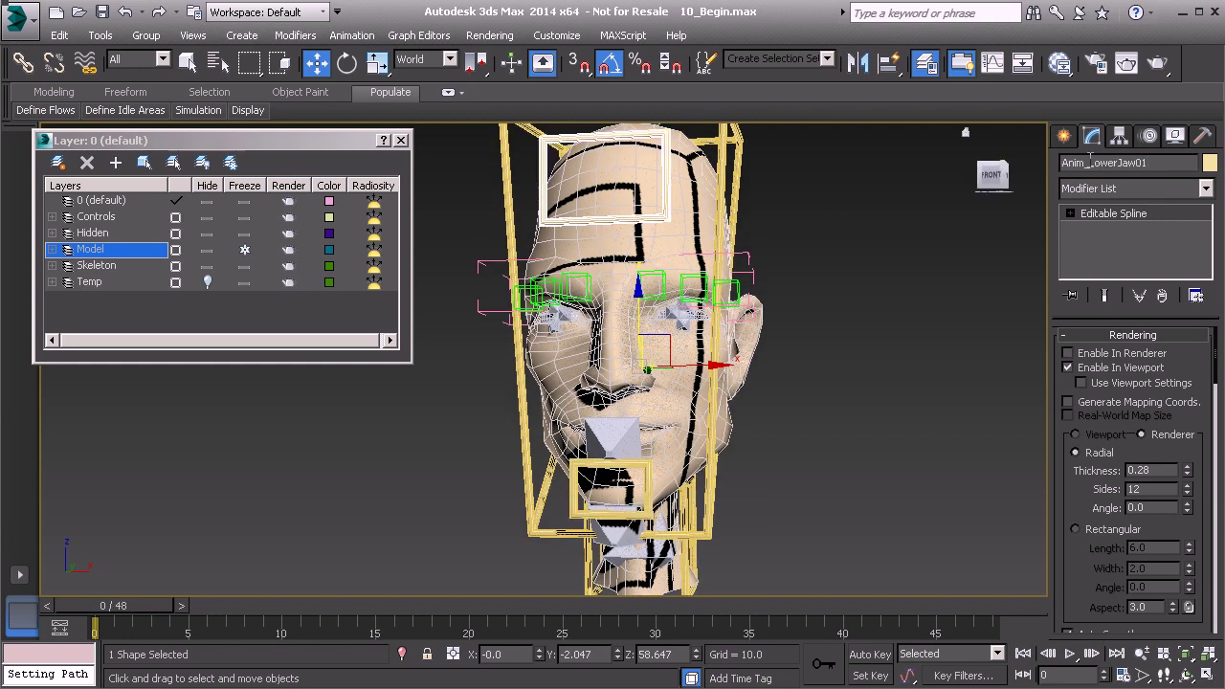
drag(1089, 163, 1118, 165)
text(Upp)
Select both the upper and lower jaw controls and link them to the large head control
alt+middle_drag(711, 319, 612, 469)
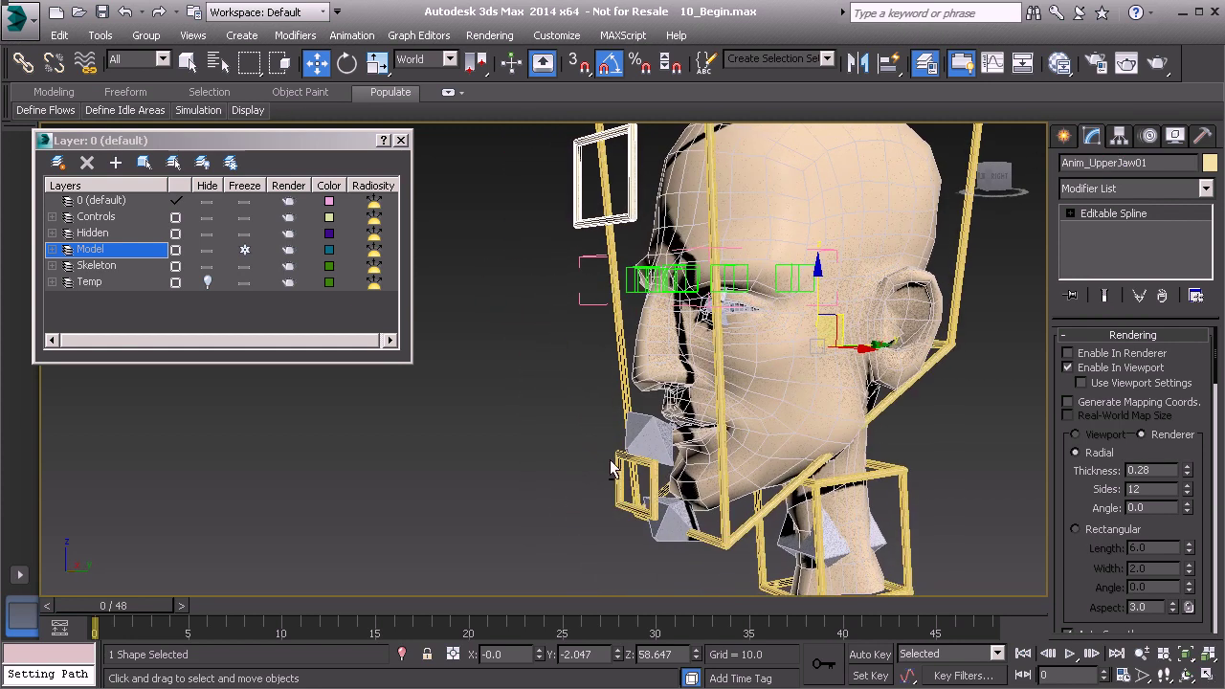
ctrl+click(618, 471)
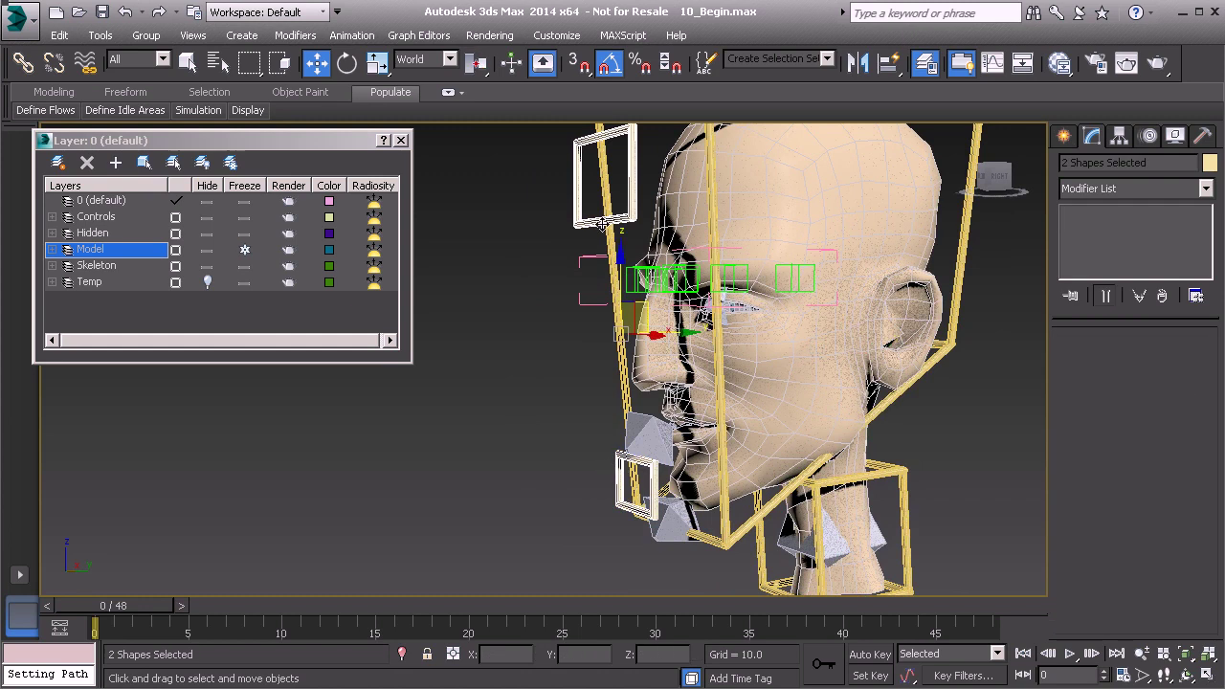
click(23, 63)
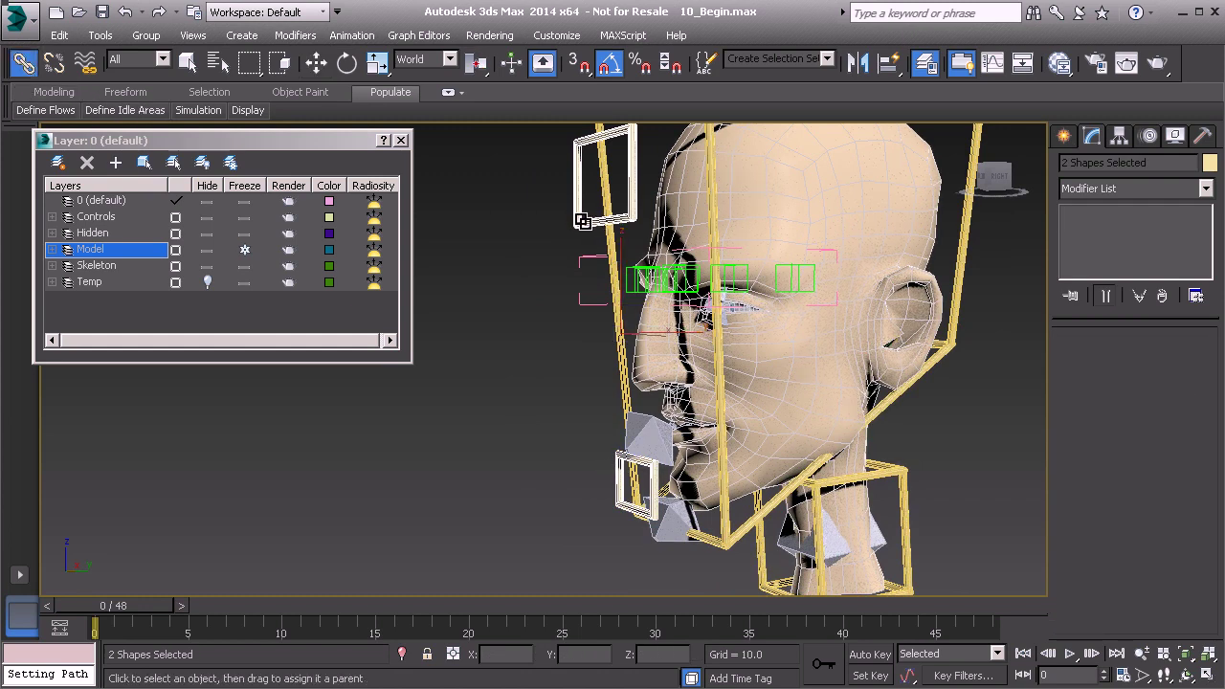
drag(582, 222, 612, 327)
Freeze the transforms of the two jaw controls and accept the confirmation
right_click(483, 337)
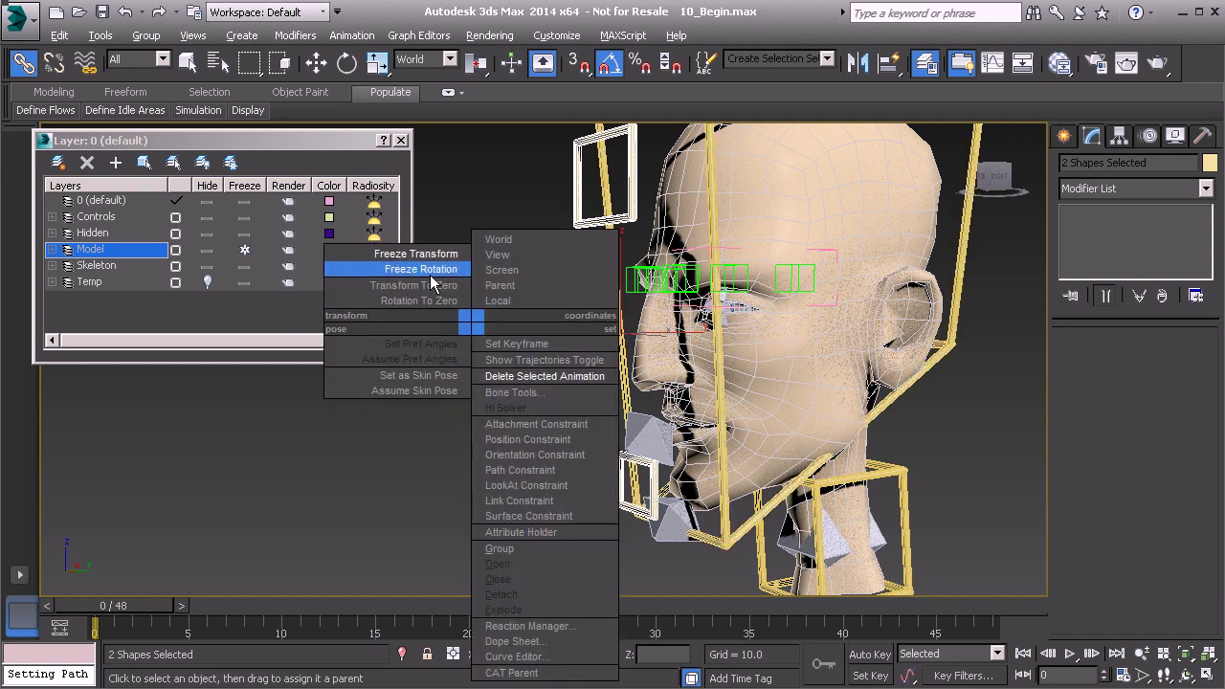
click(421, 251)
click(558, 524)
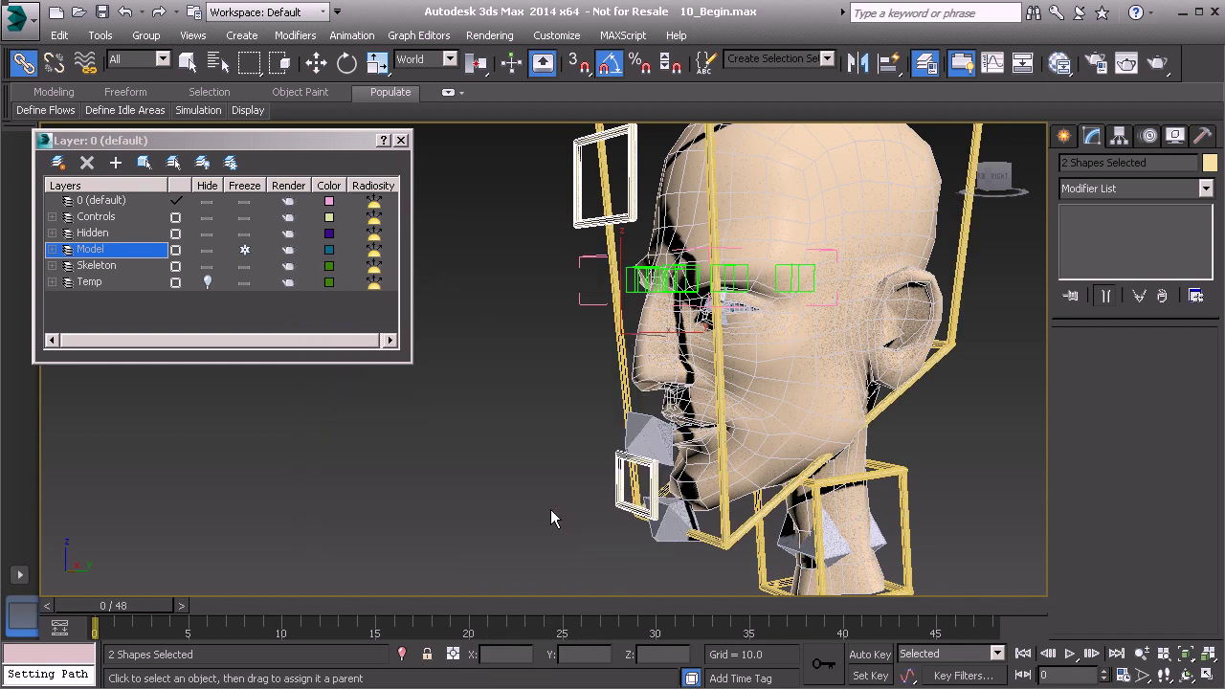
Hide the Controls layer and show it again to check the controls around the head
click(207, 219)
click(206, 219)
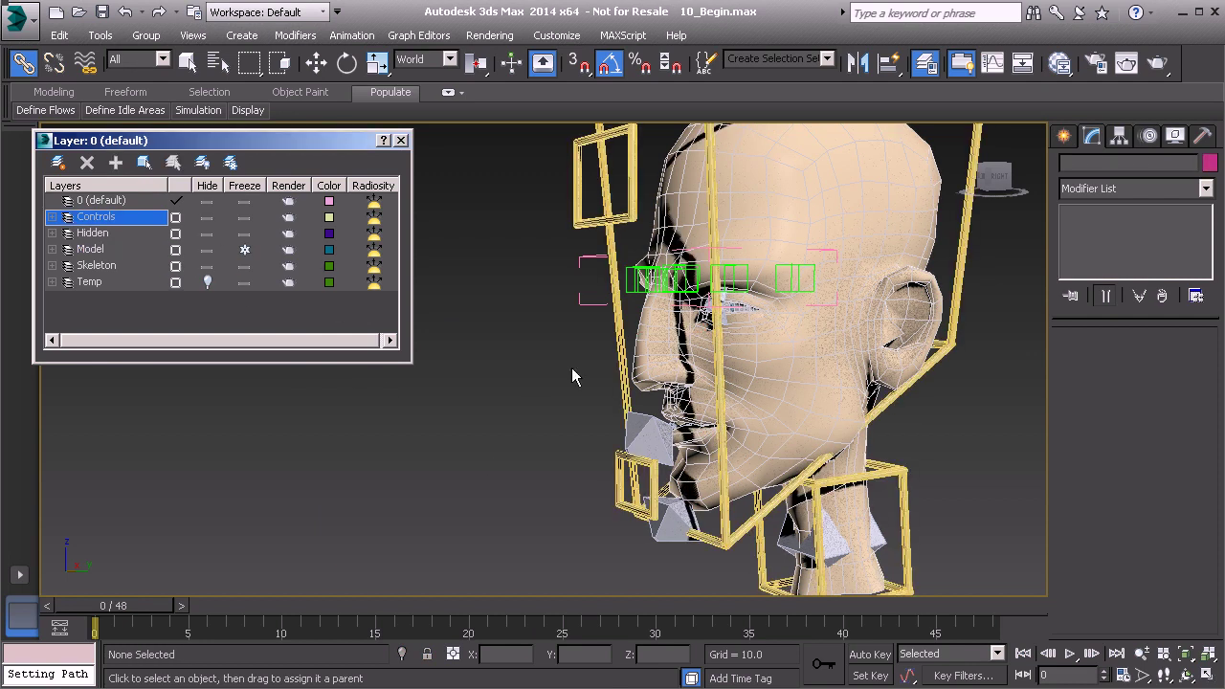
alt+middle_drag(561, 339, 601, 354)
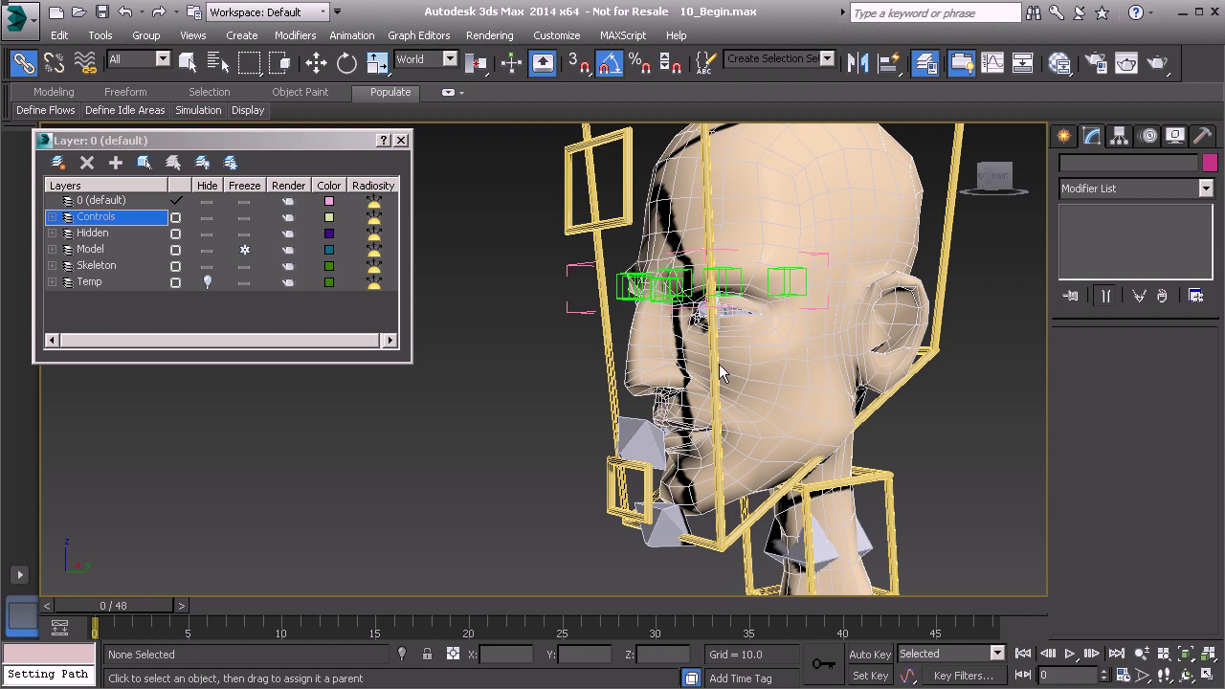
middle_drag(729, 352, 680, 336)
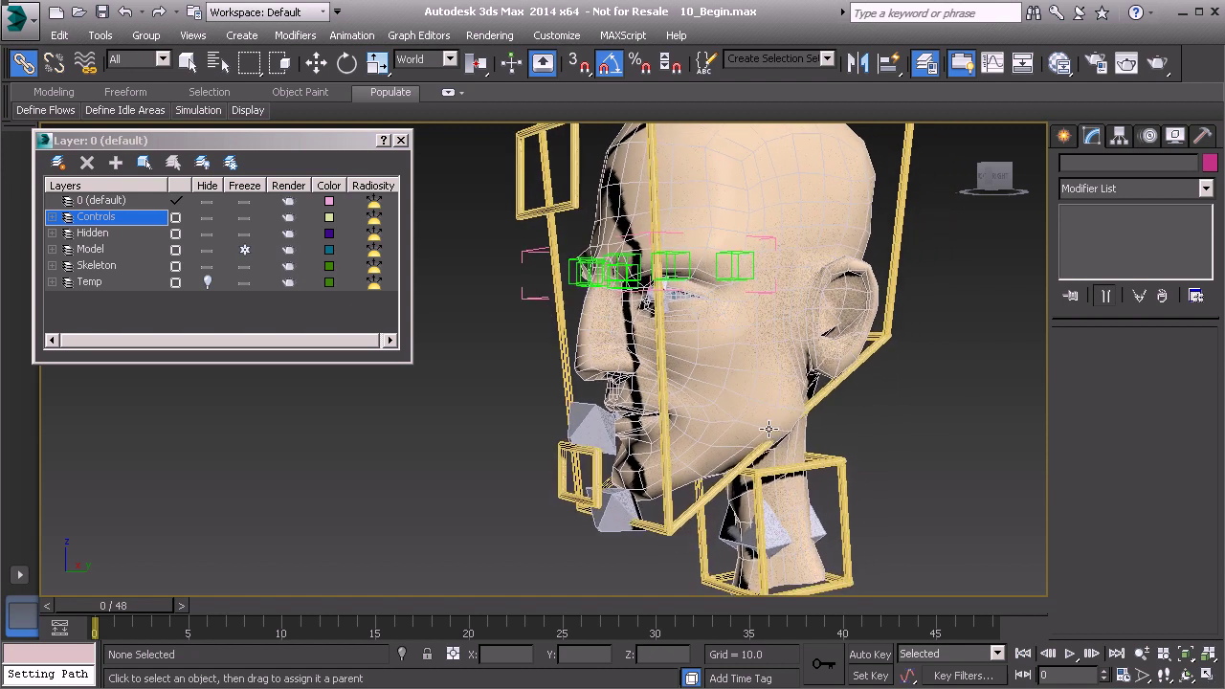
Hide the Model layer and create a Point helper in the empty space beside the rig
click(206, 250)
middle_drag(694, 426, 660, 421)
click(1063, 135)
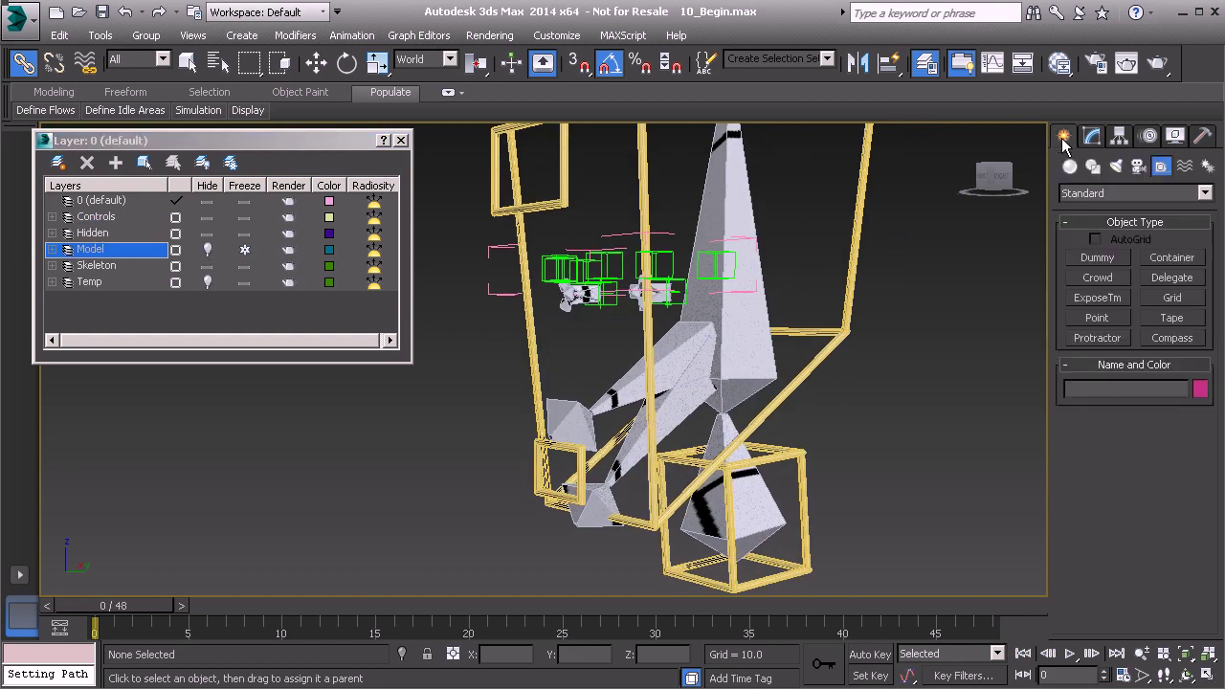
click(1097, 318)
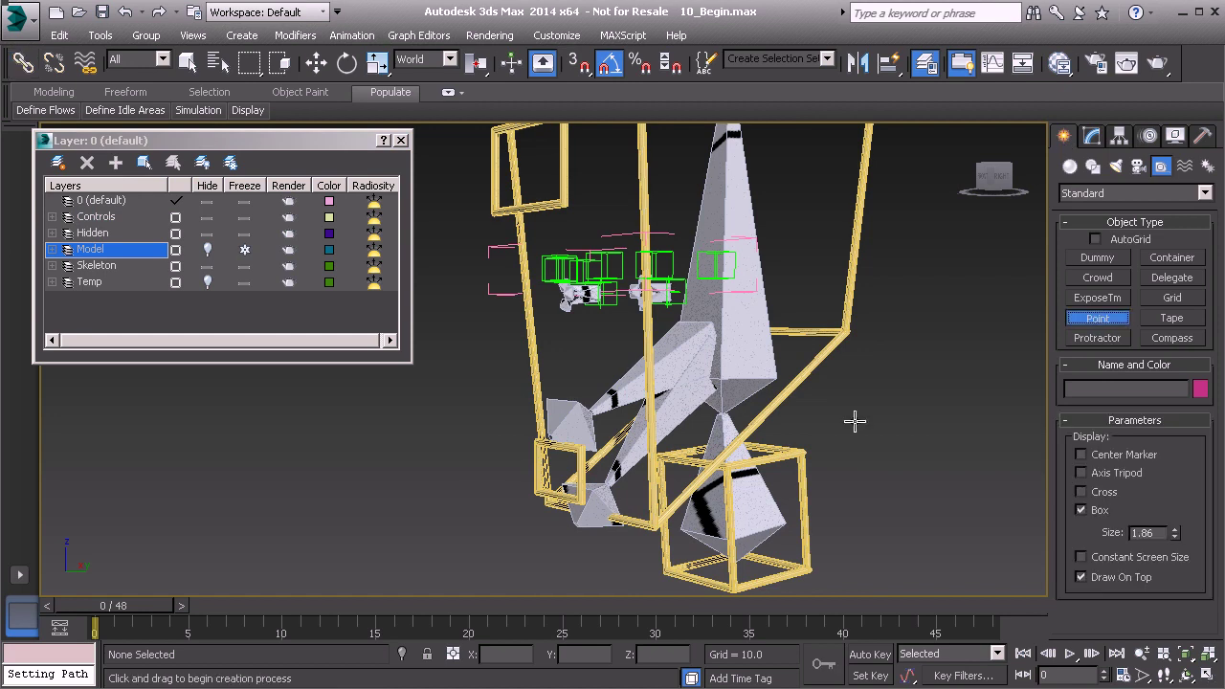
click(393, 524)
right_click(492, 560)
Align the point helper to the Bn_Neck01 bone, matching pivot point to pivot point and orientation on all three axes
middle_drag(647, 544, 626, 509)
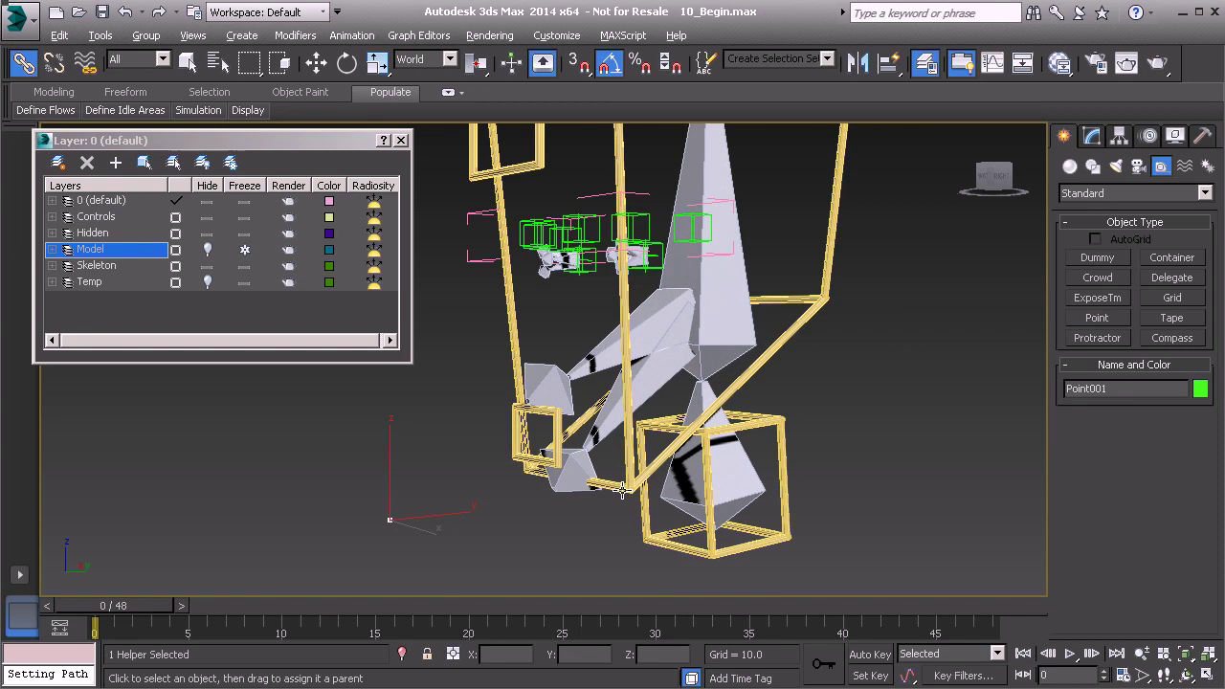
key(alt+a)
click(750, 493)
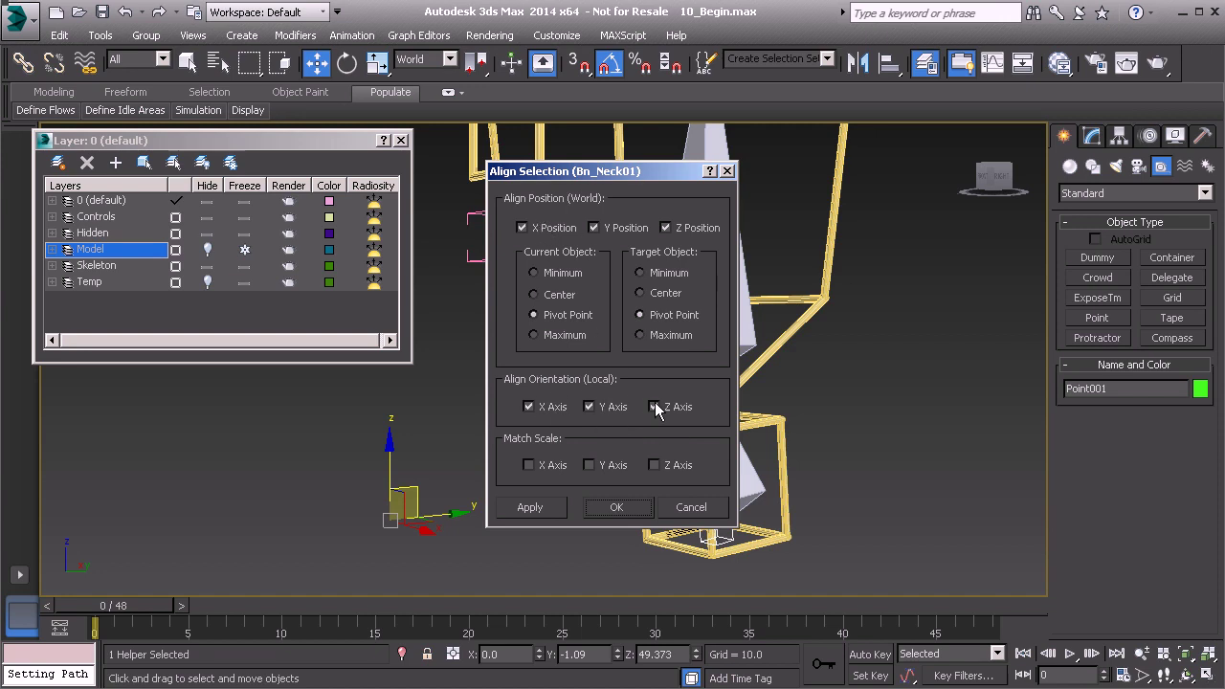
click(616, 507)
Set the display size of the neck point helper's box to 3.0
alt+middle_drag(813, 491, 840, 471)
click(1092, 136)
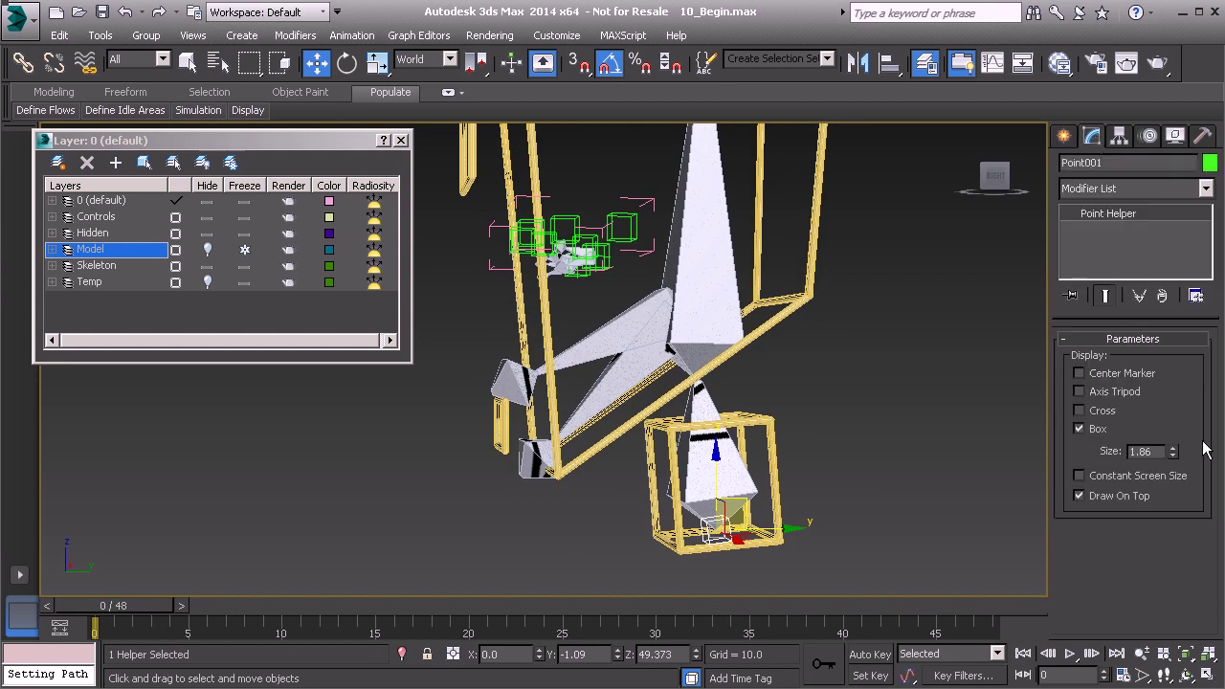
drag(1172, 453, 1158, 381)
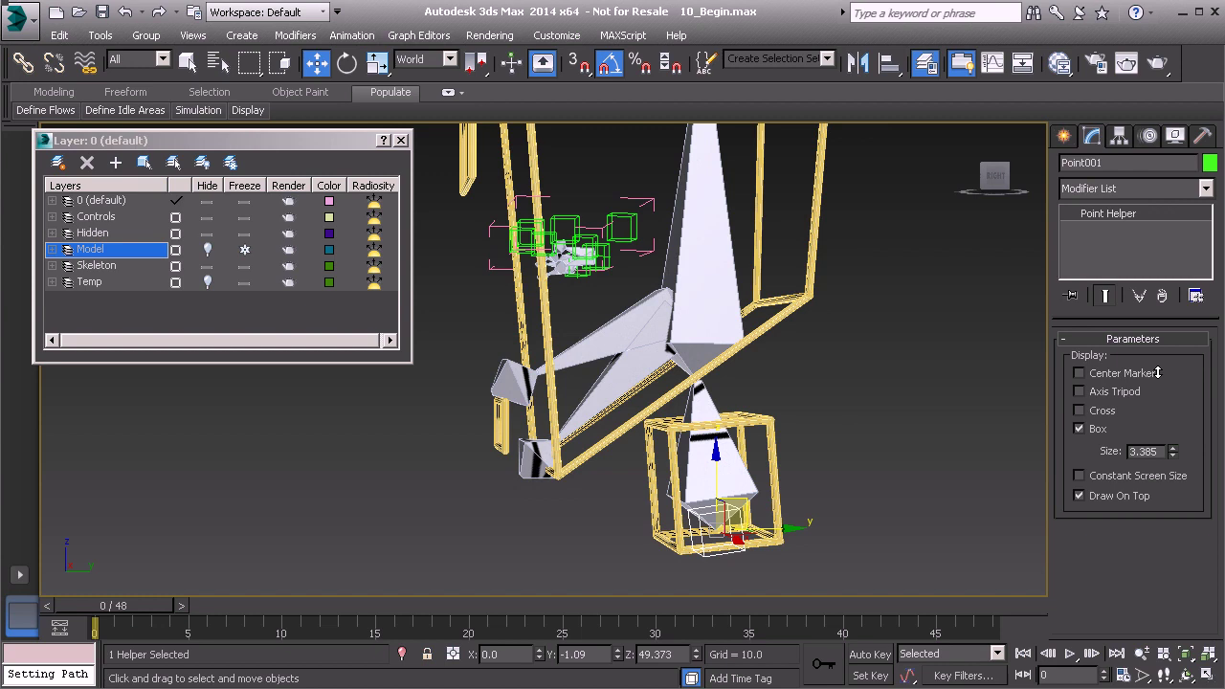
double_click(1146, 450)
text(3.0)
key(Return)
Rename the neck point helper to PtDrv_Neck01 and add it to the Hidden layer
drag(1120, 158, 1048, 165)
text(P)
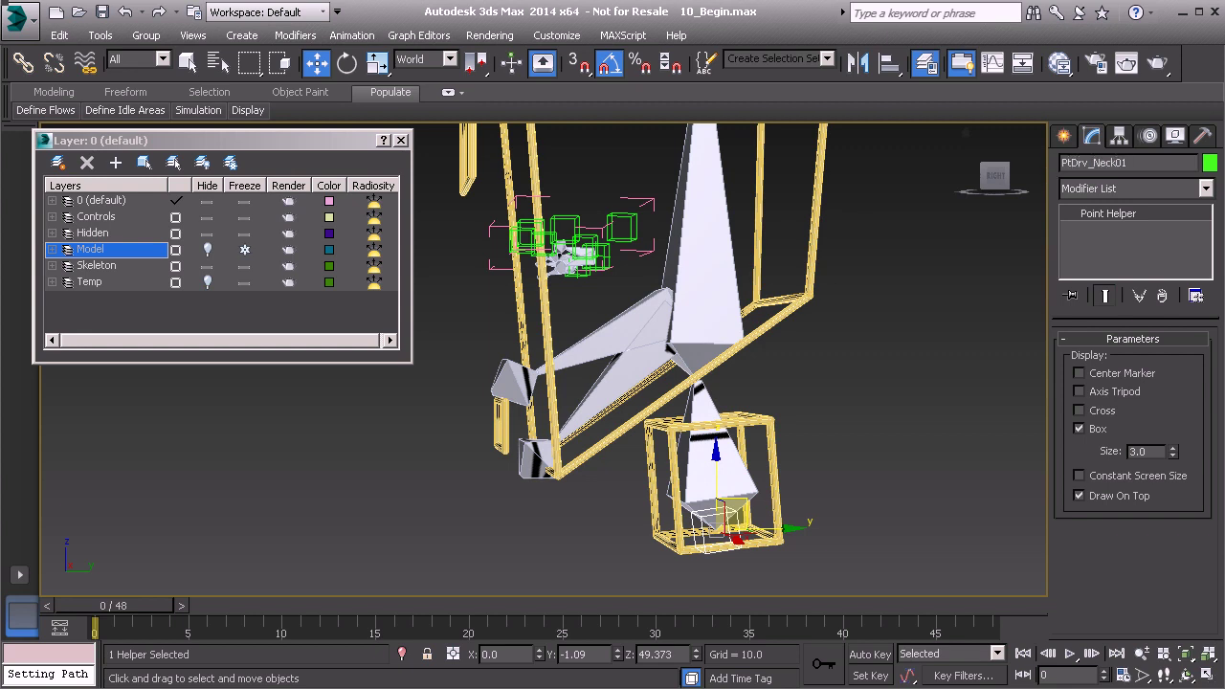
click(97, 233)
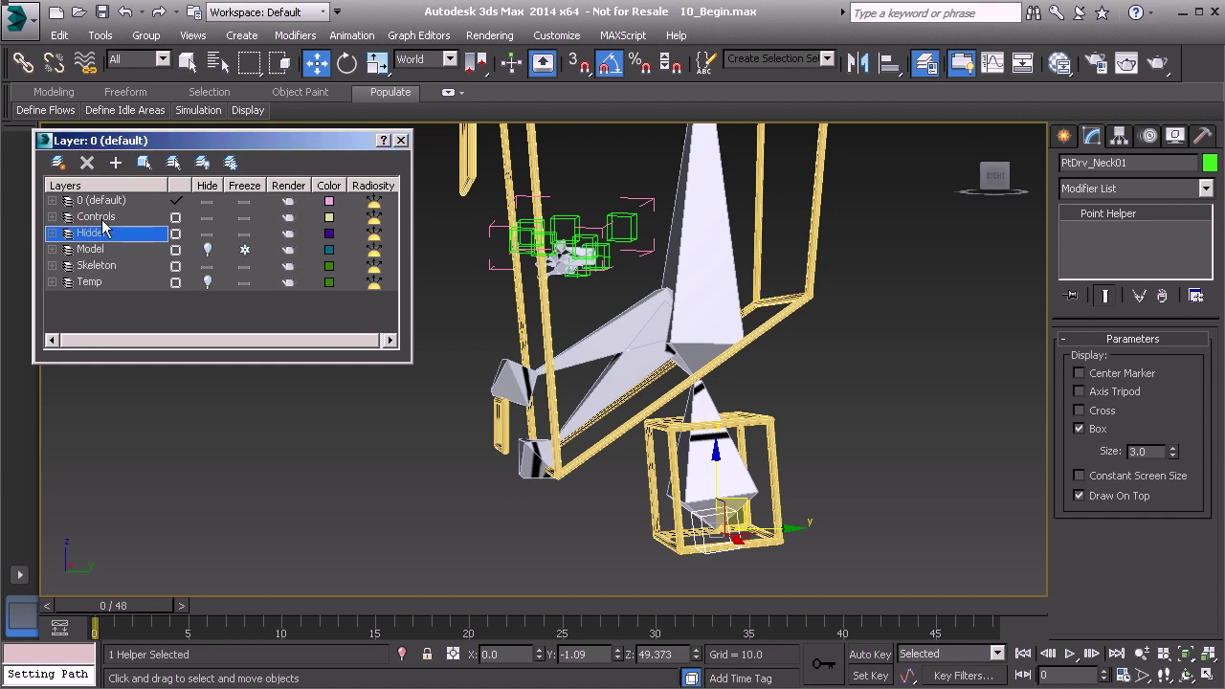
click(116, 164)
Clone the neck point helper as a copy named PtDrv_Head01
mouse_move(650, 443)
middle_down()
mouse_move(617, 419)
mouse_move(656, 436)
middle_up()
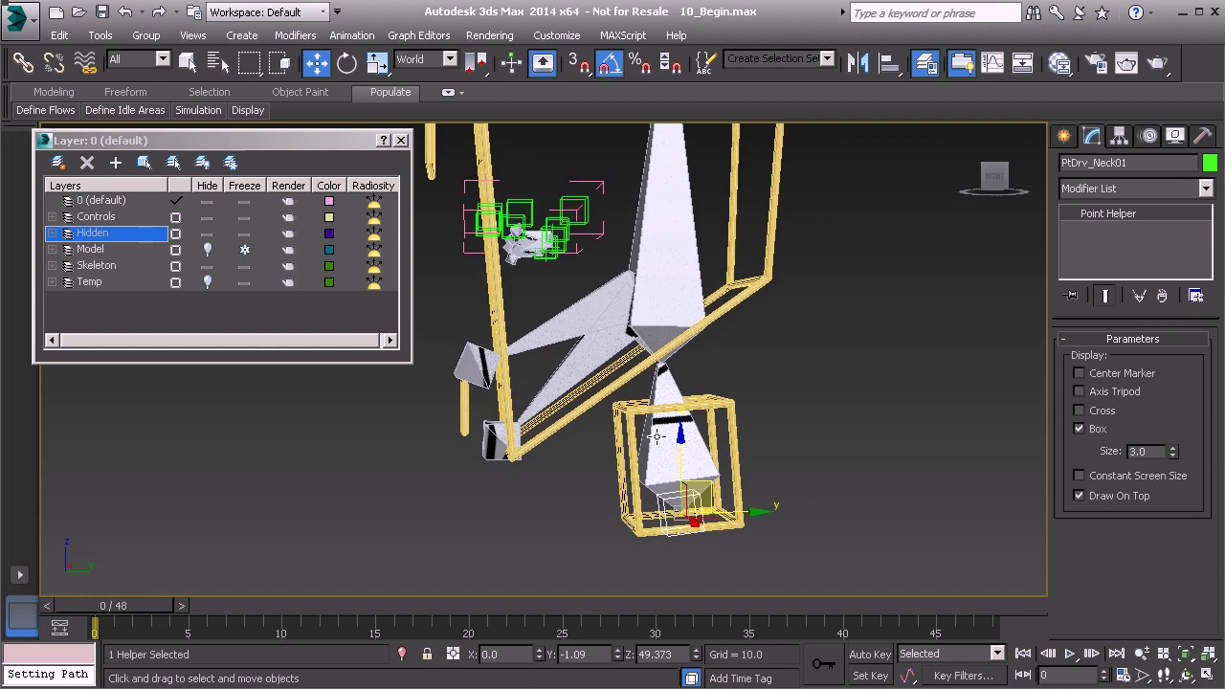
key(ctrl+v)
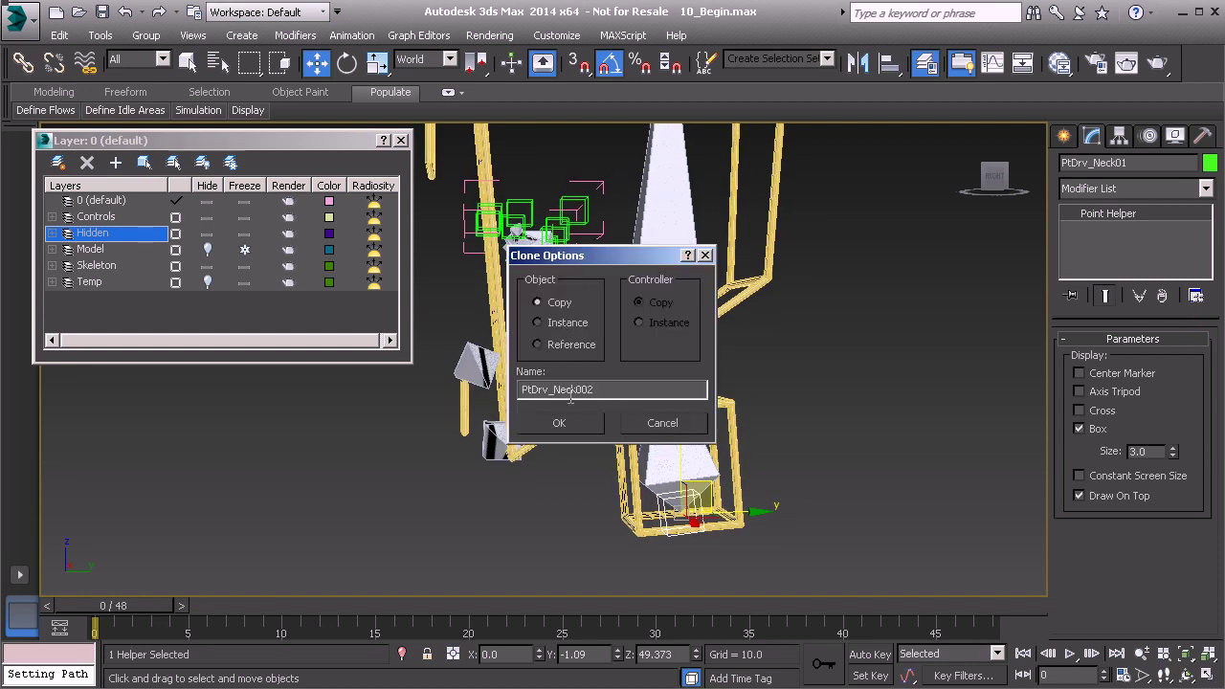
drag(556, 392, 610, 392)
text(Head01)
click(581, 423)
Align PtDrv_Head01 to the Bn_Head01 bone by pivot point, with orientation matched on all three axes
middle_drag(732, 353, 730, 381)
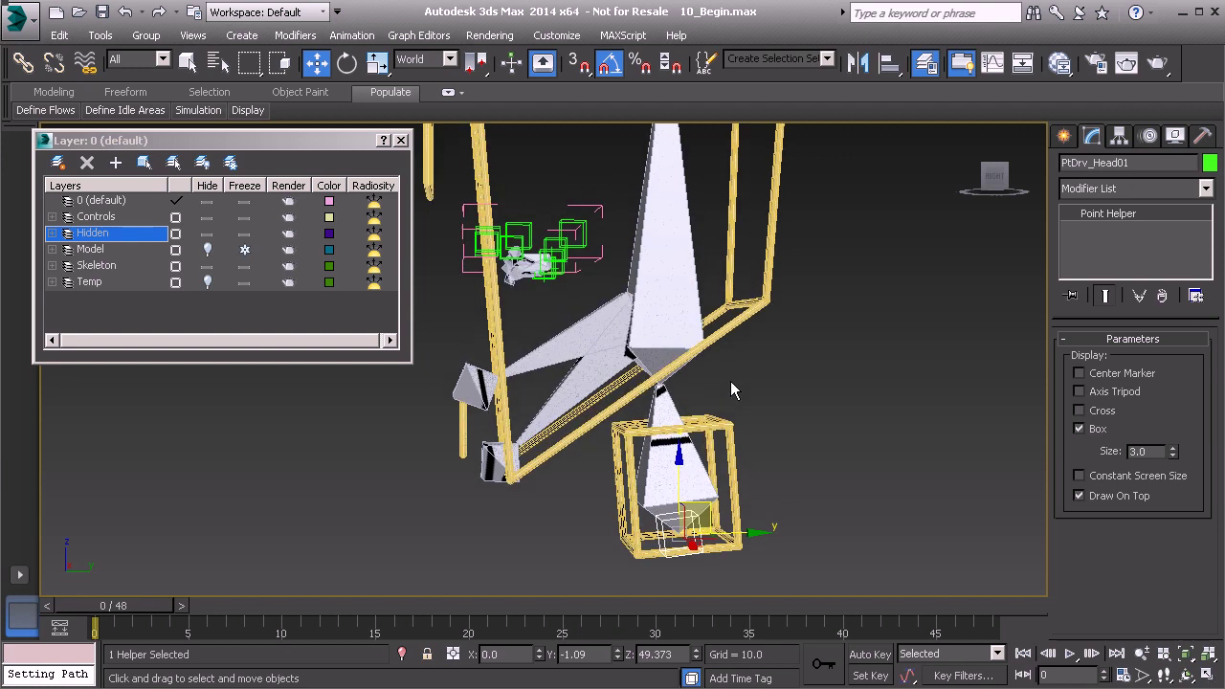
key(alt+a)
click(676, 224)
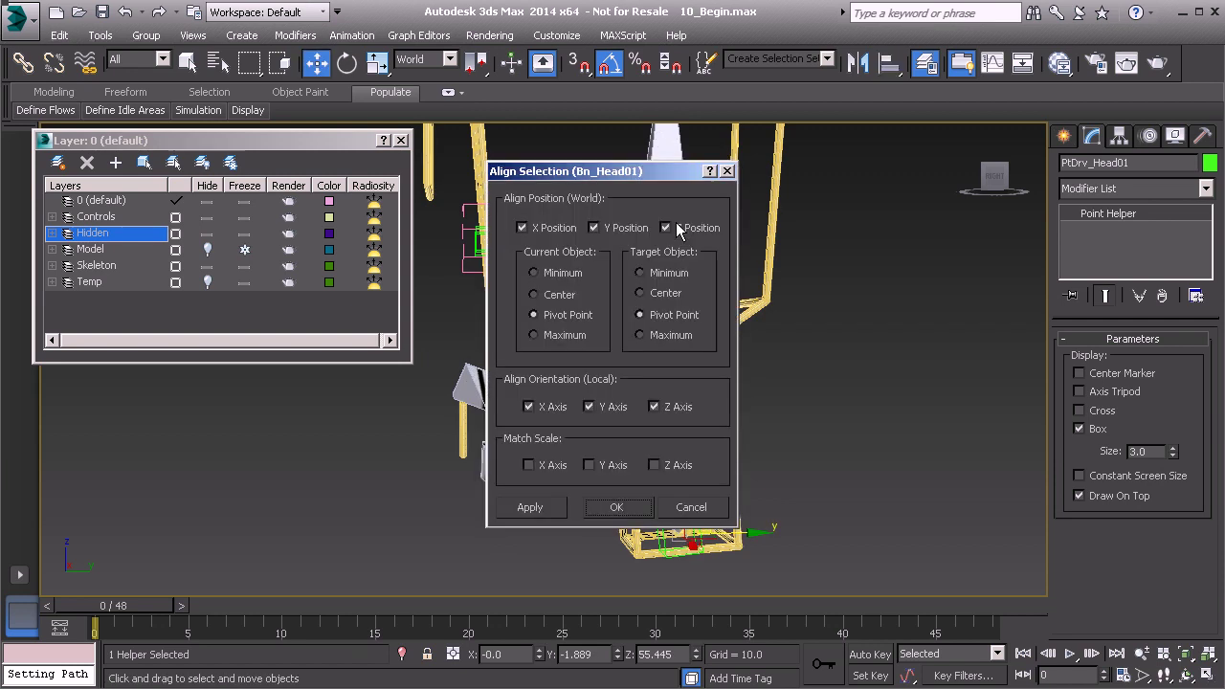
click(616, 507)
Clone the head point helper as a copy named PtDrv_UpperJaw01
middle_drag(636, 482, 638, 511)
scroll(662, 469, up, 2)
middle_drag(657, 395, 658, 418)
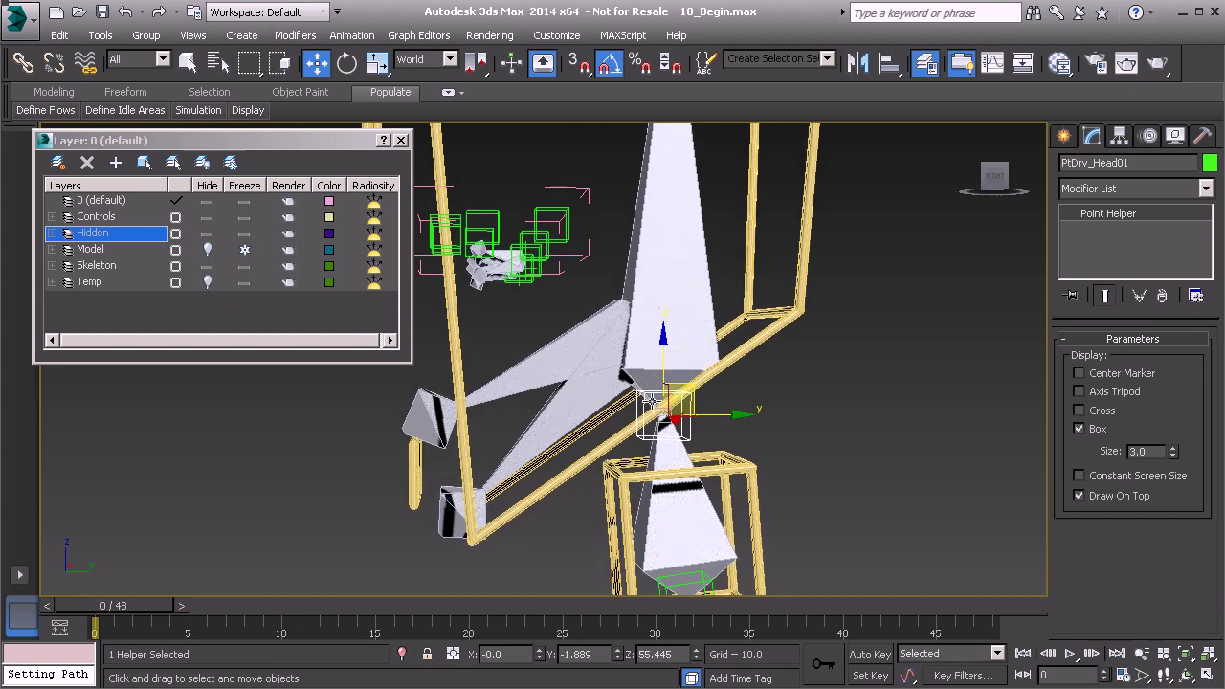
alt+middle_drag(649, 400, 652, 396)
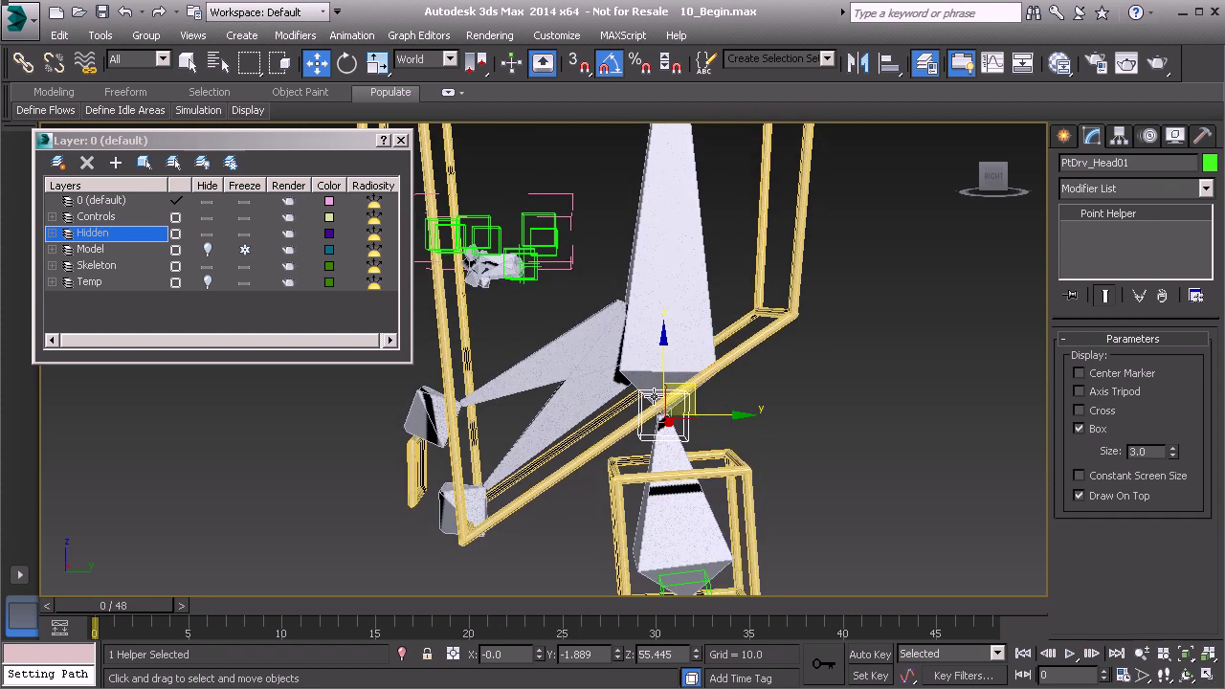
key(ctrl+v)
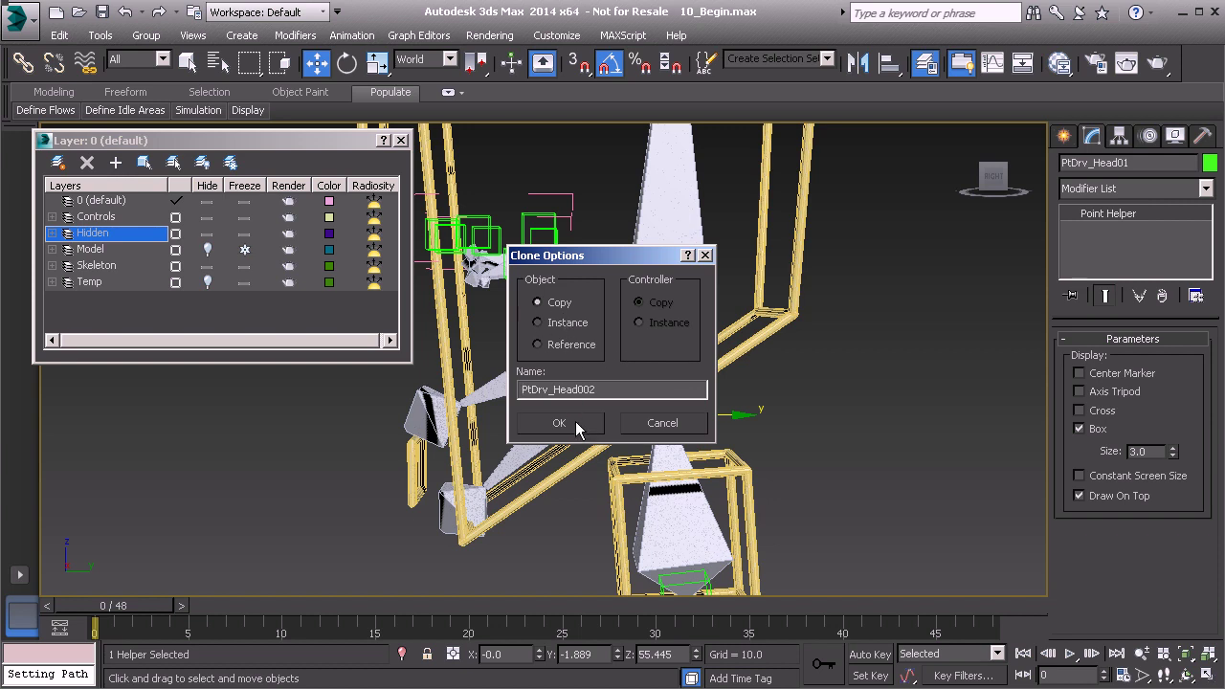
drag(554, 390, 632, 392)
text(UpperJaw01)
click(560, 422)
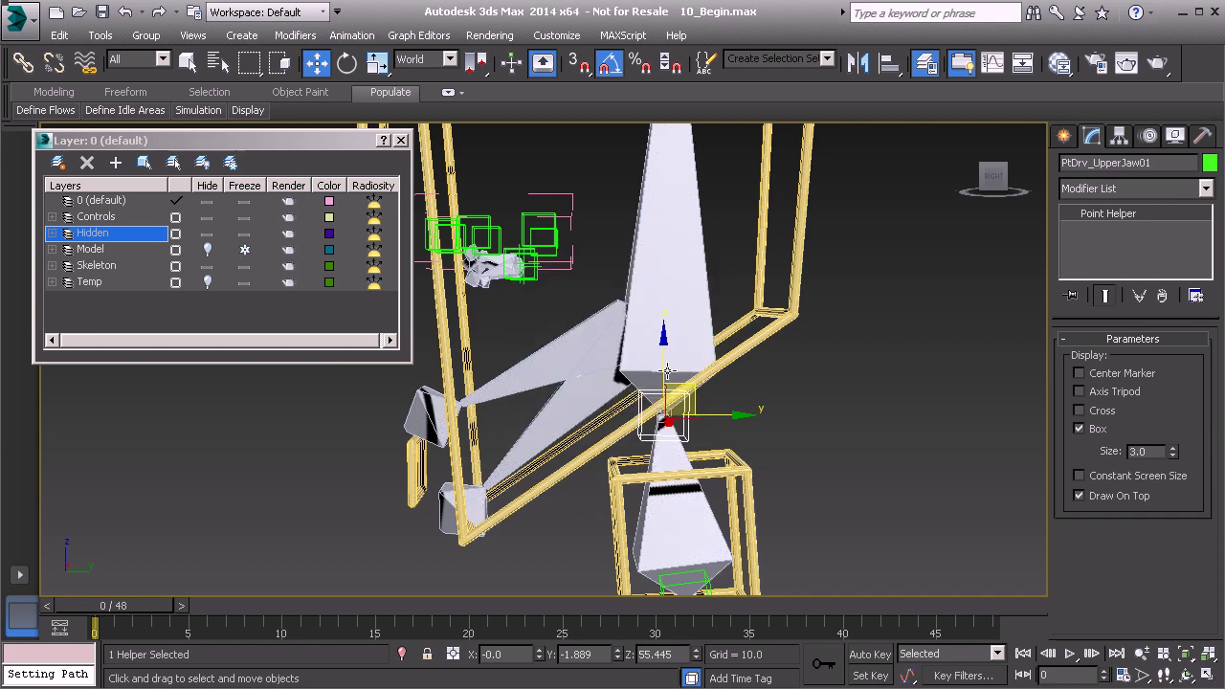
Align PtDrv_UpperJaw01 to the Bn_UpperJaw01 bone by pivot point, with orientation matched on all three axes
middle_drag(623, 381, 617, 394)
key(alt+a)
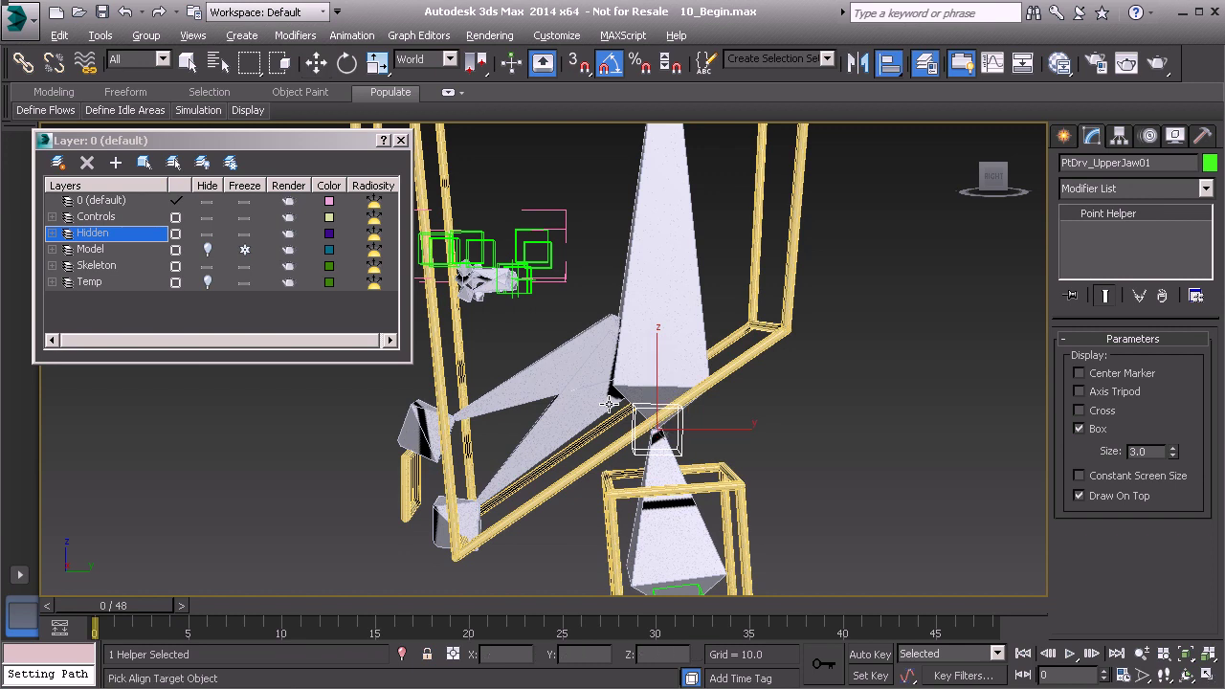
click(525, 384)
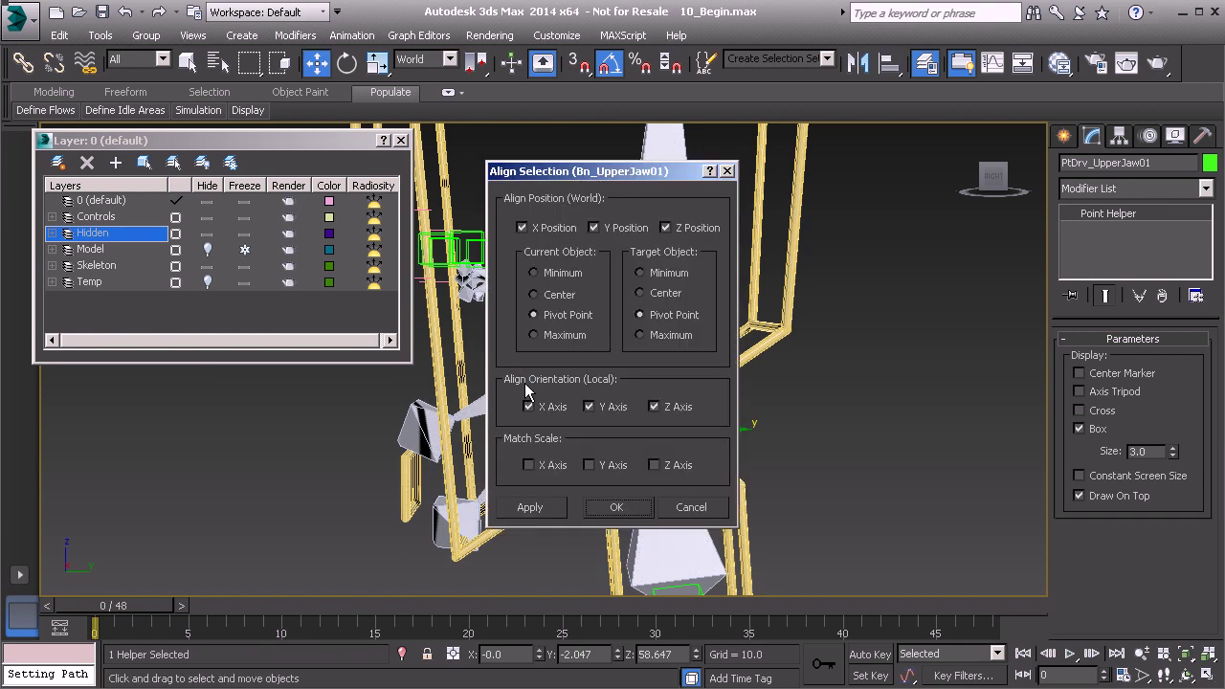
click(618, 510)
Clone the upper jaw point helper as a copy named PtDrv_LowerJaw01
alt+middle_drag(718, 448, 669, 393)
key(ctrl+v)
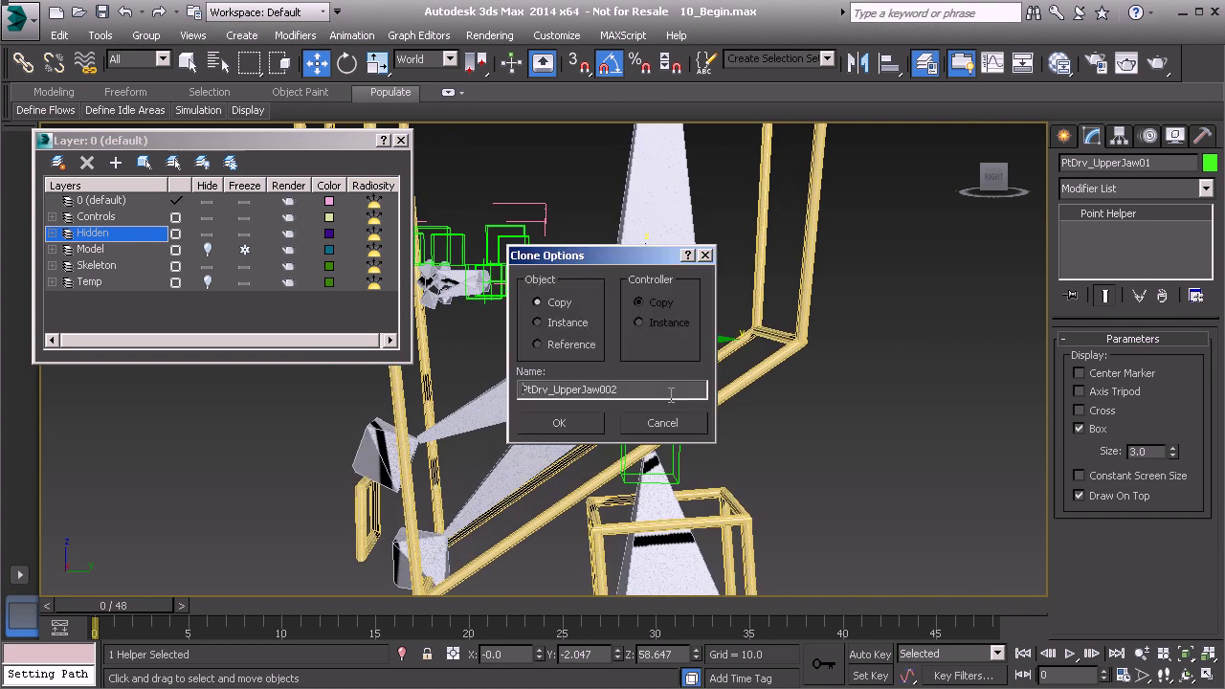
drag(554, 388, 583, 390)
text(Lower)
click(597, 423)
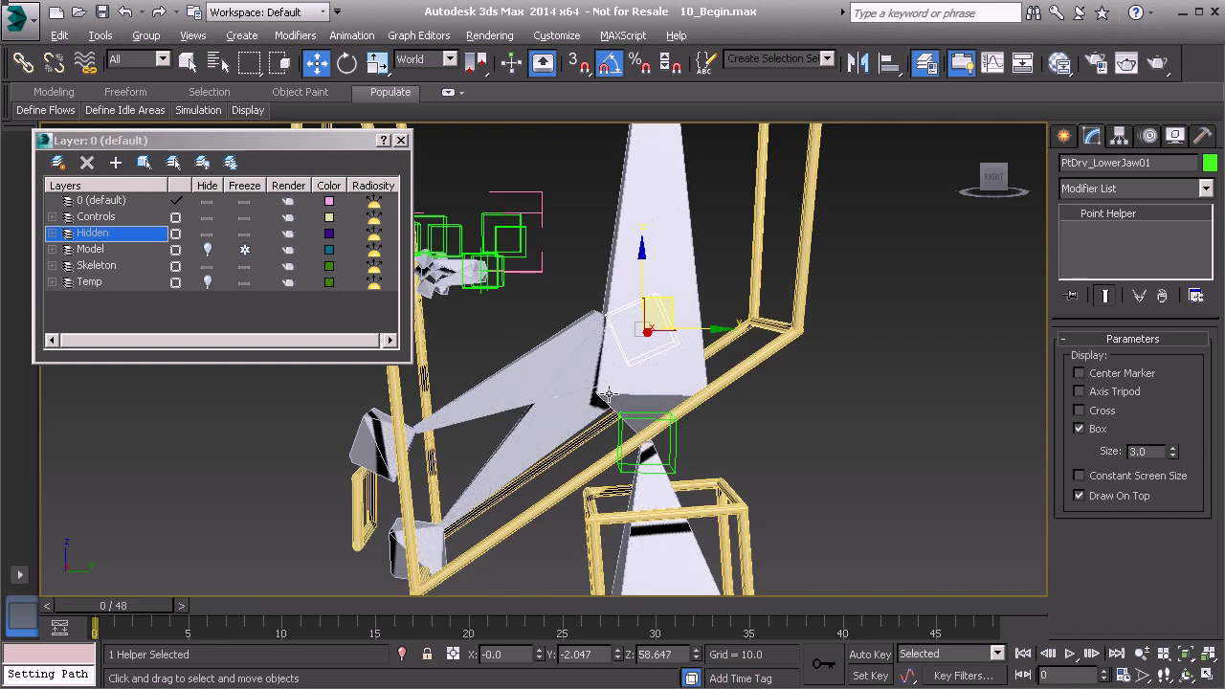
Align PtDrv_LowerJaw01 to the Bn_LowerJaw01 bone's pivot and orientation, and display the helper as a cross instead of a box
key(alt+a)
click(517, 438)
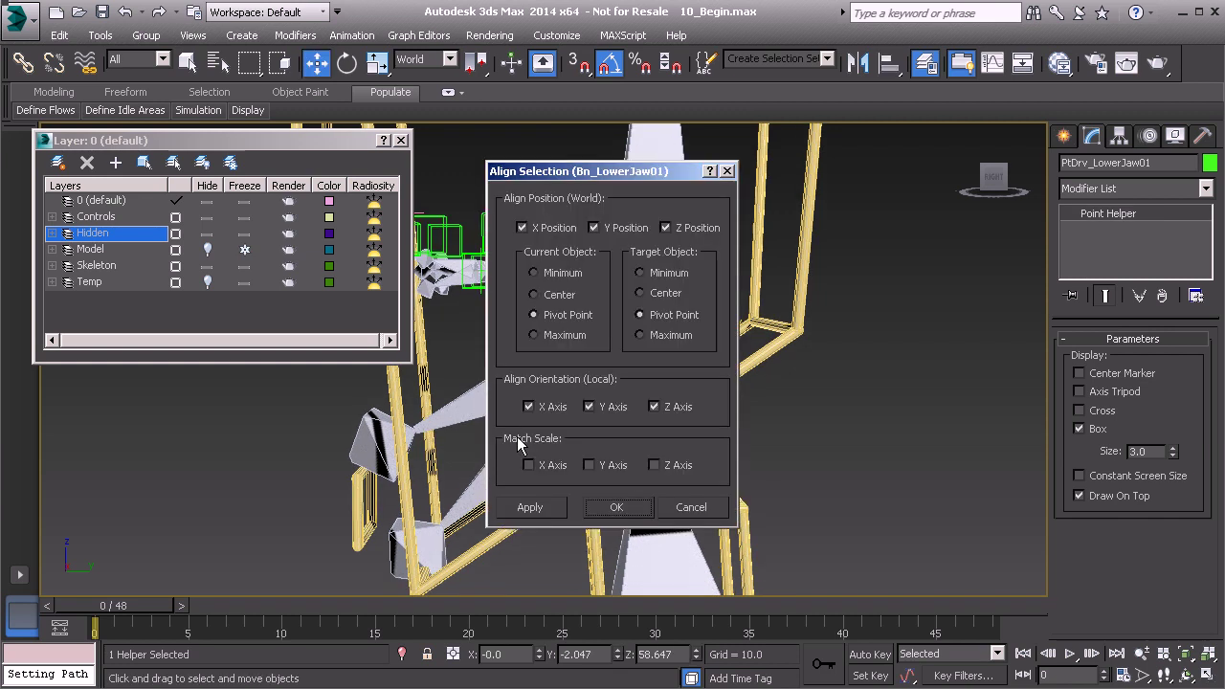
click(627, 510)
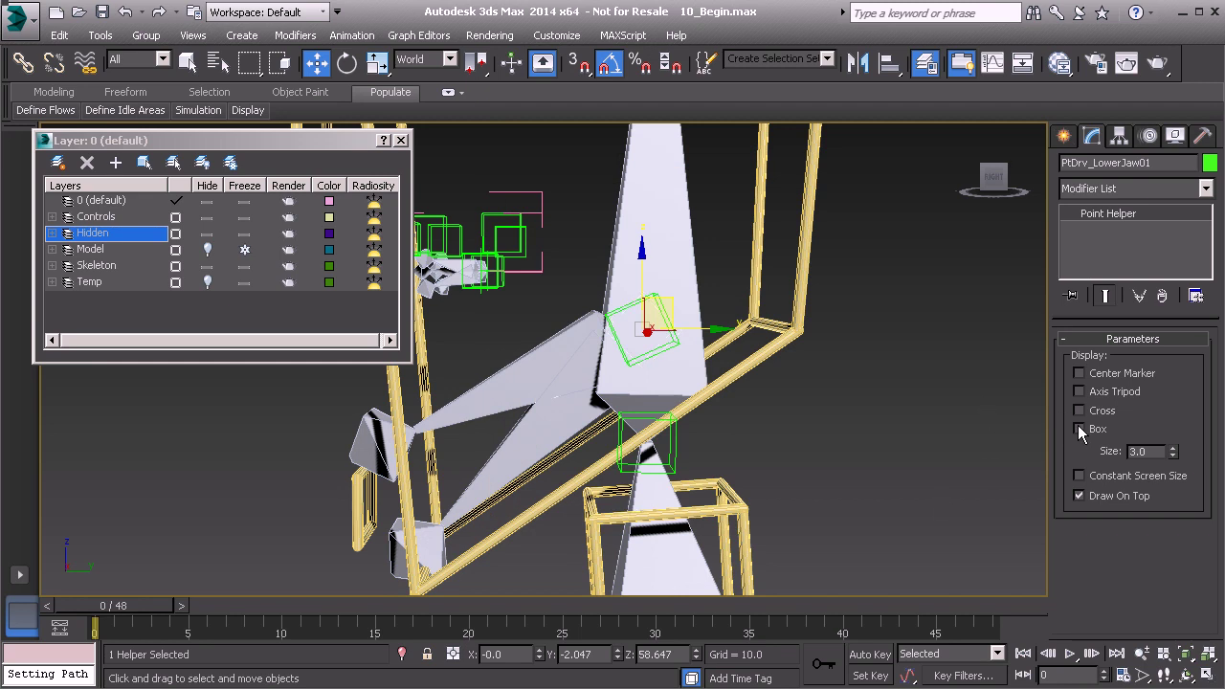
alt+middle_drag(1005, 421, 737, 423)
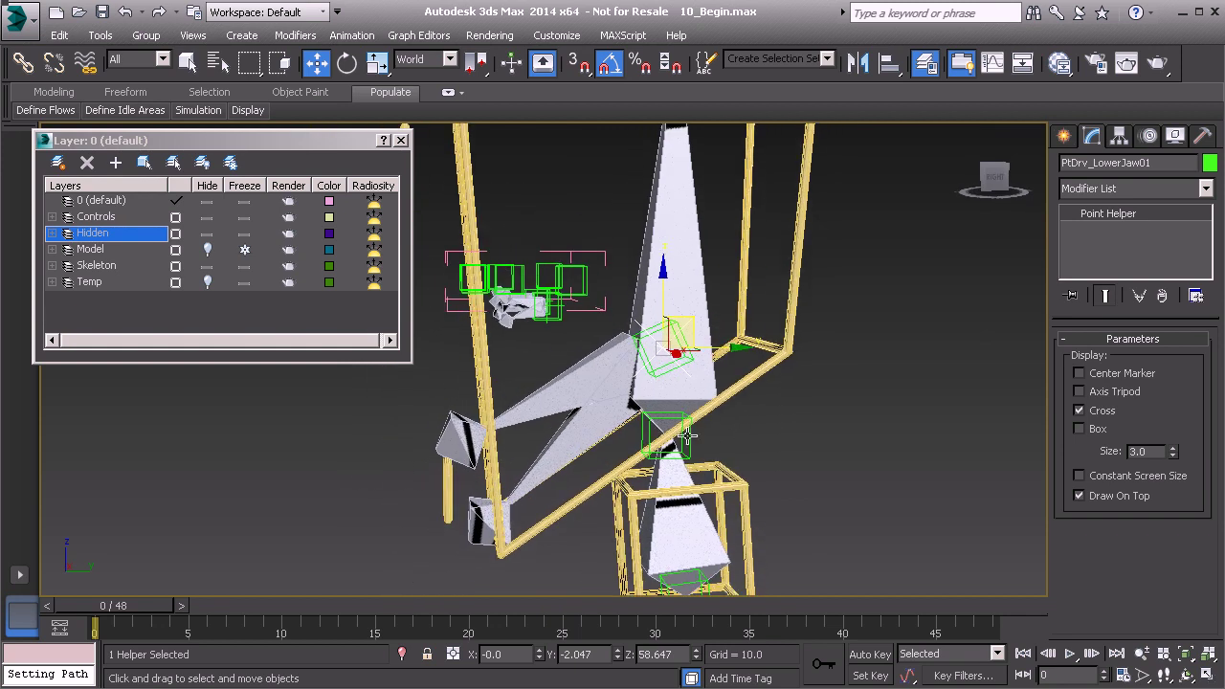
click(810, 432)
Apply a Position Constraint to the Bn_Neck01 bone with the PtDrv_Neck01 helper as its target
alt+middle_drag(810, 432, 714, 409)
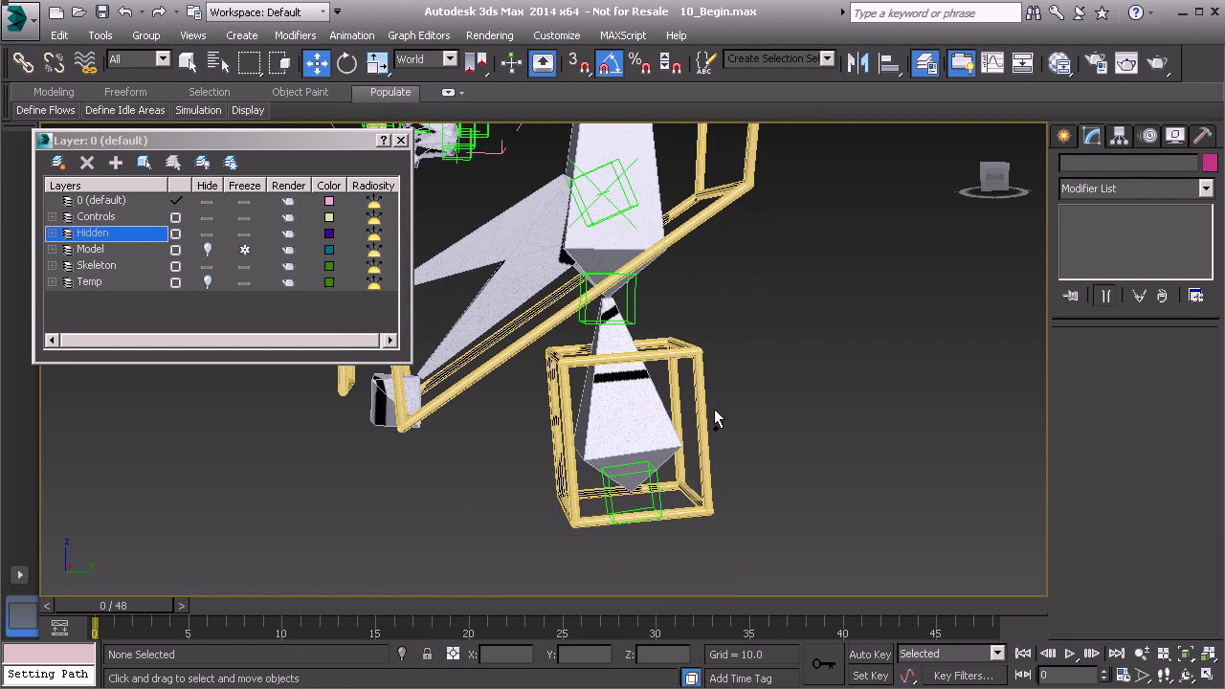
click(623, 404)
alt+middle_drag(623, 404, 716, 408)
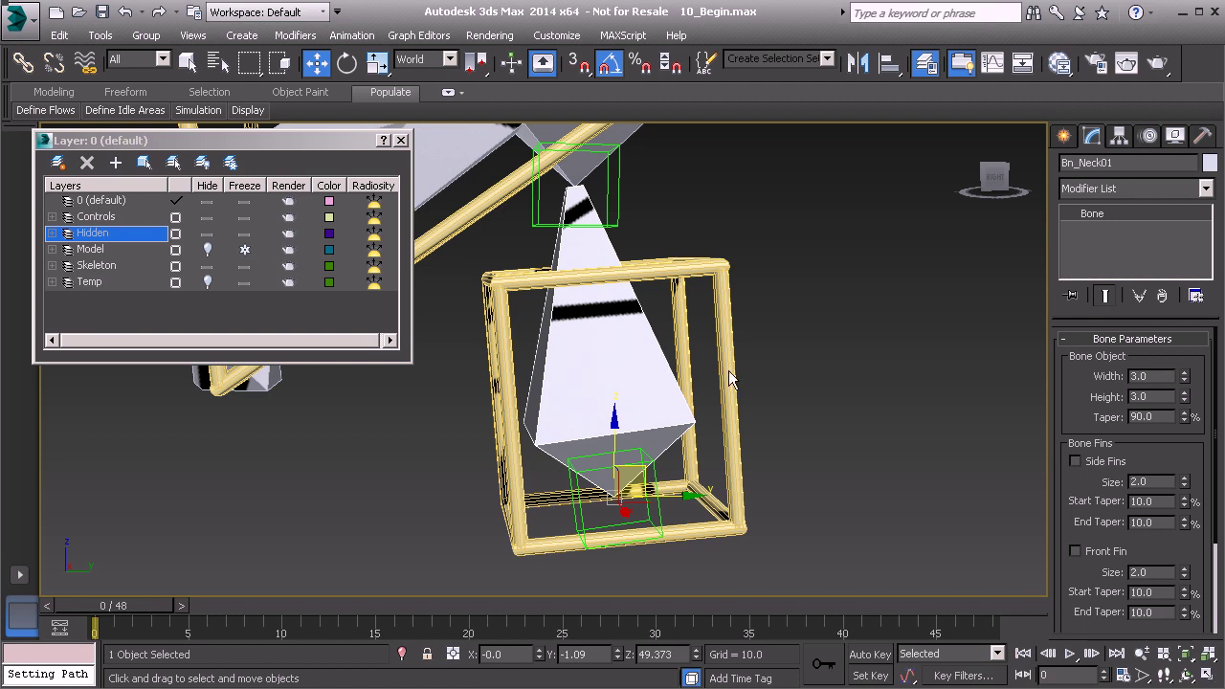
right_click(787, 335)
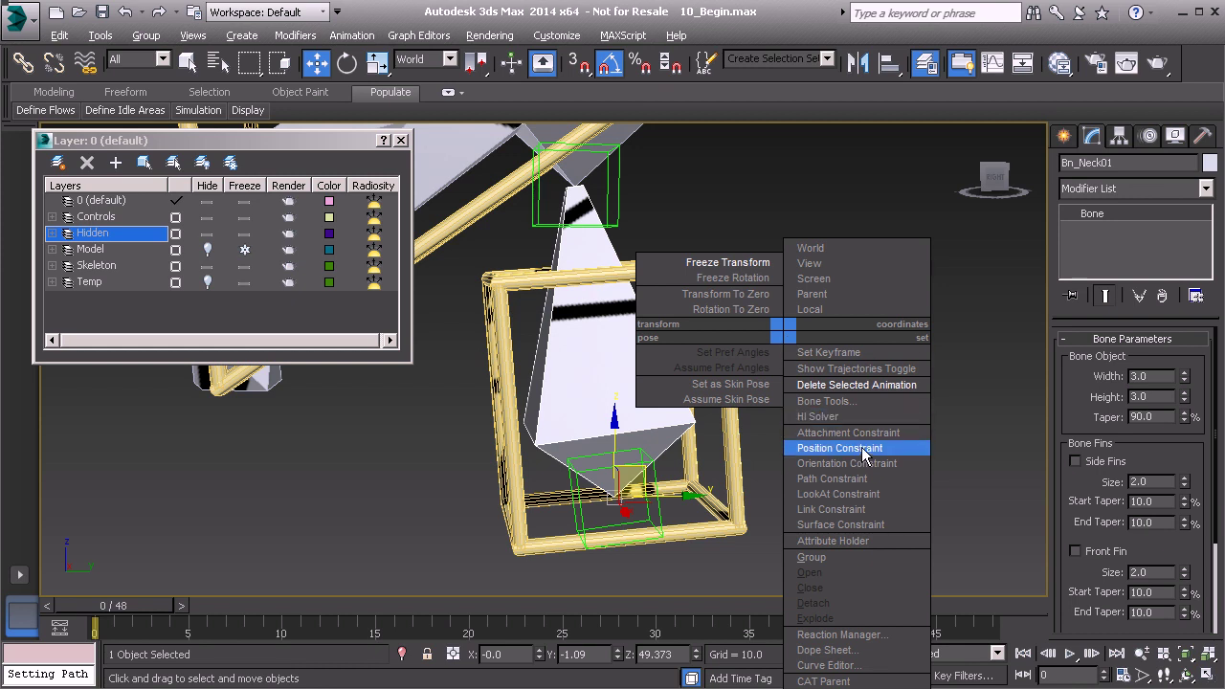
click(433, 35)
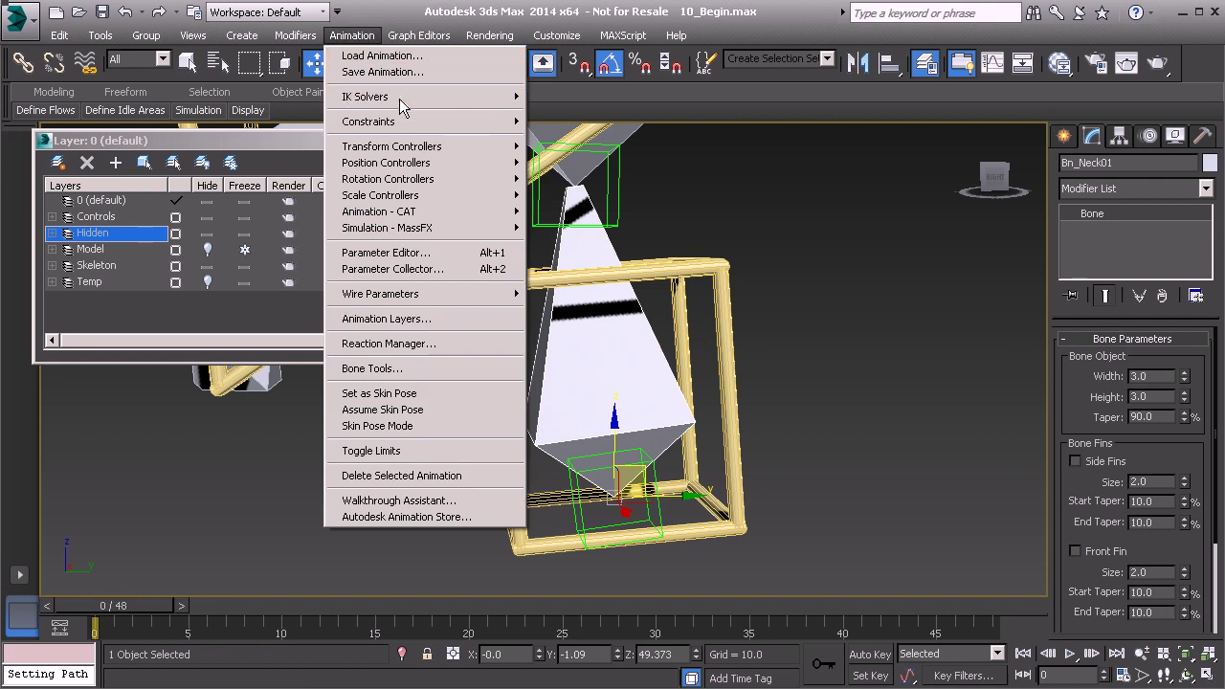
mouse_move(414, 122)
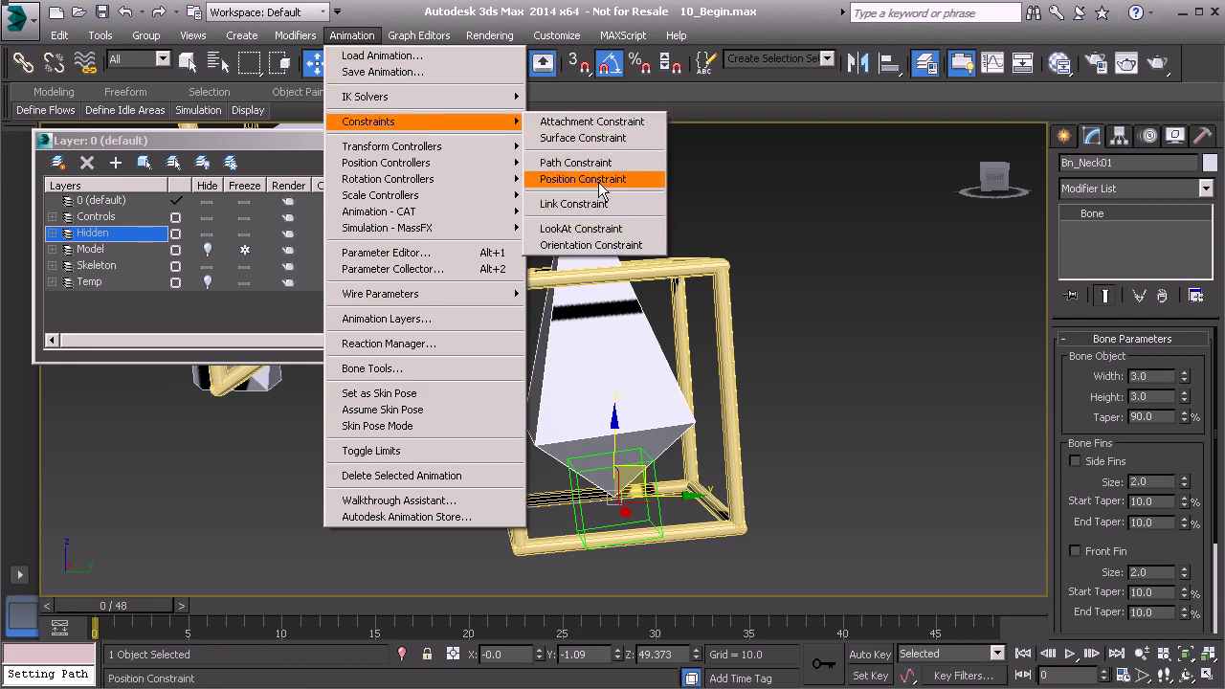
click(600, 180)
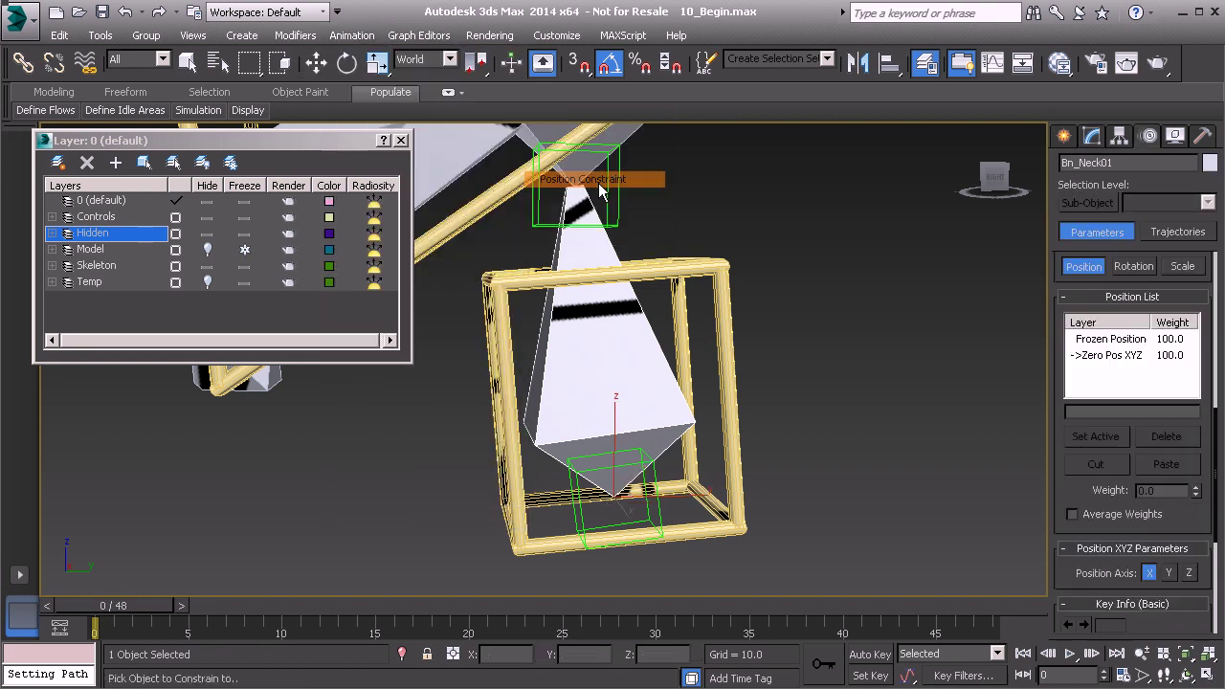
click(582, 514)
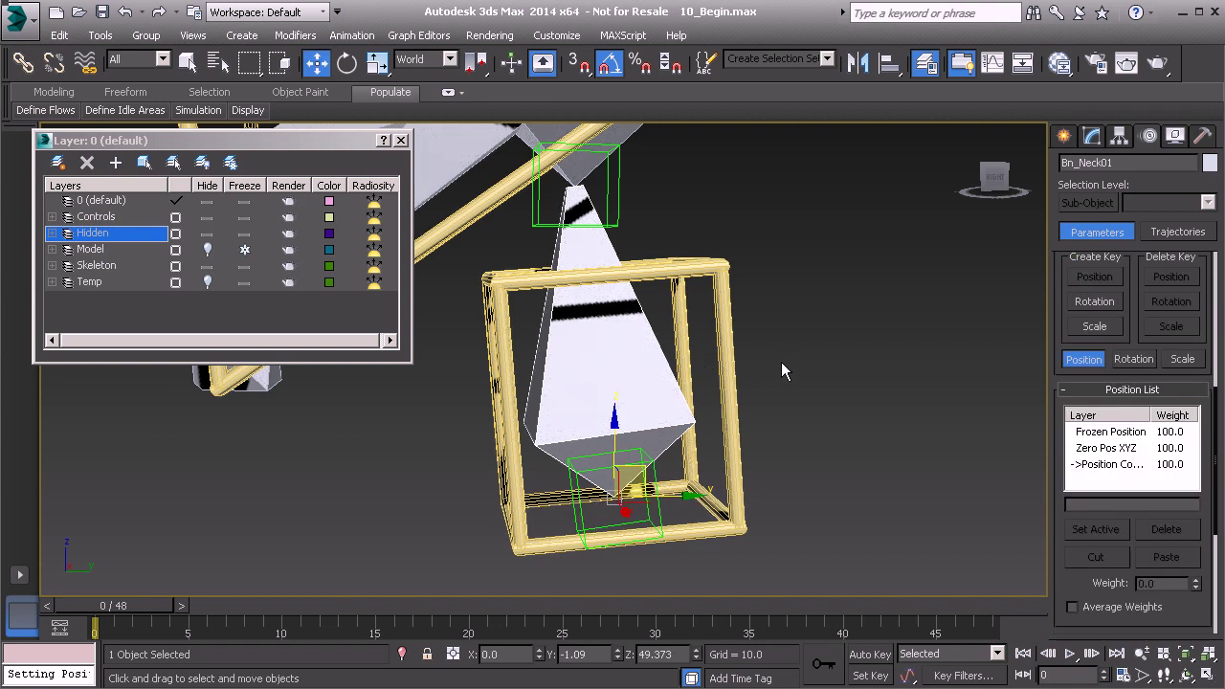
Apply an Orientation Constraint to the Bn_Neck01 bone with the PtDrv_Neck01 helper as its target
right_click(766, 335)
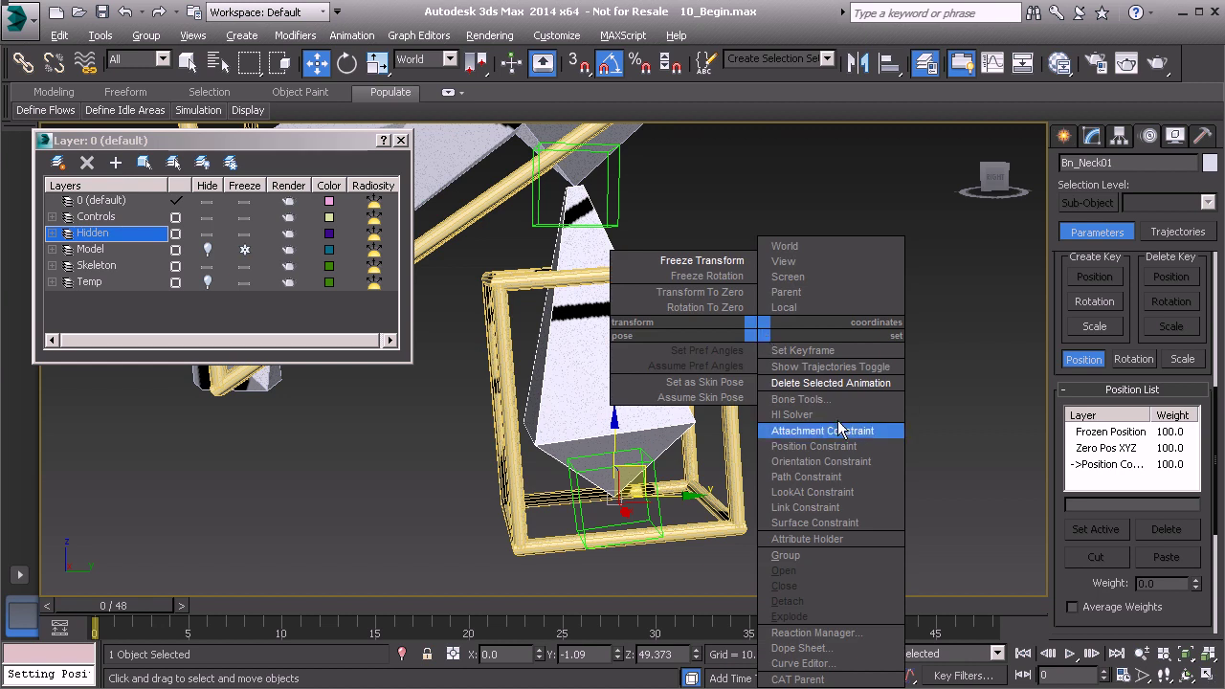
click(850, 466)
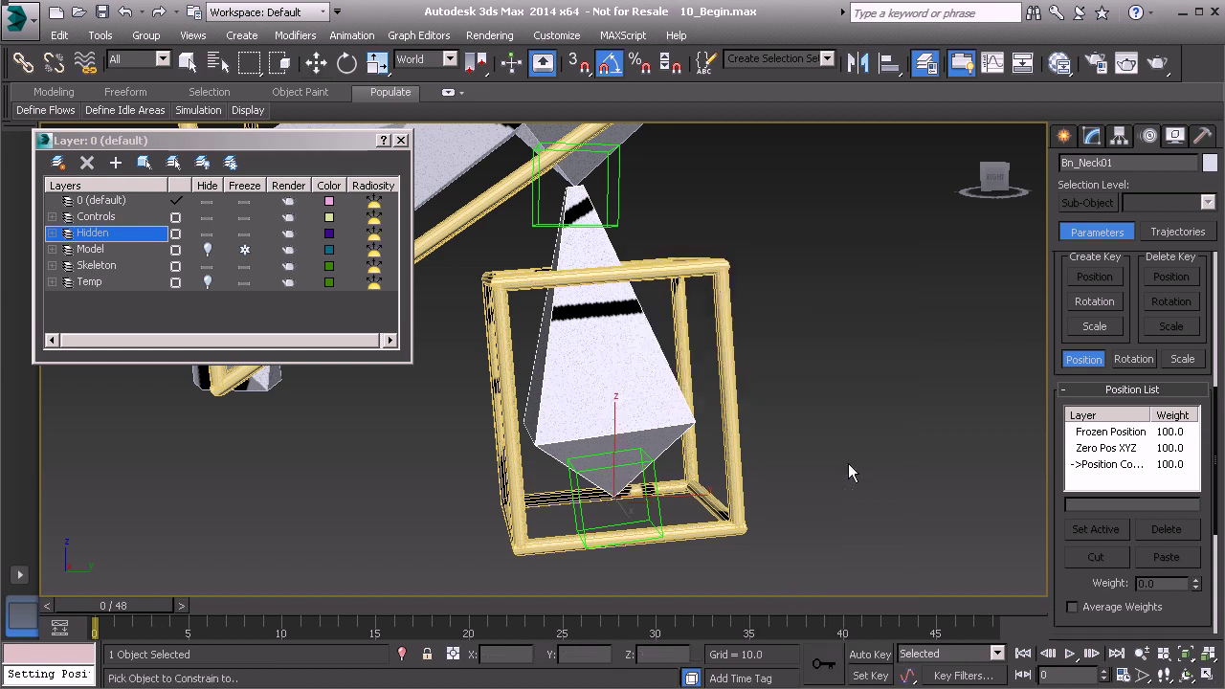
click(582, 514)
Select the PtDrv_Neck01 helper and link it to the box-shaped neck control
click(580, 515)
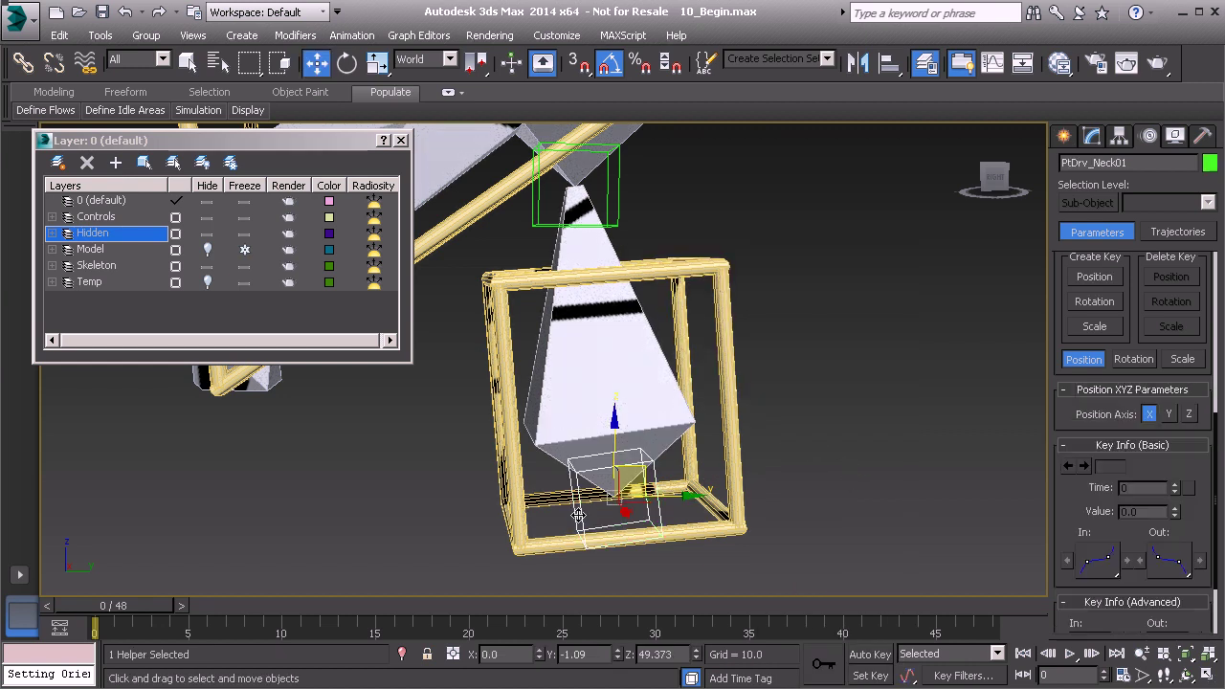
click(23, 62)
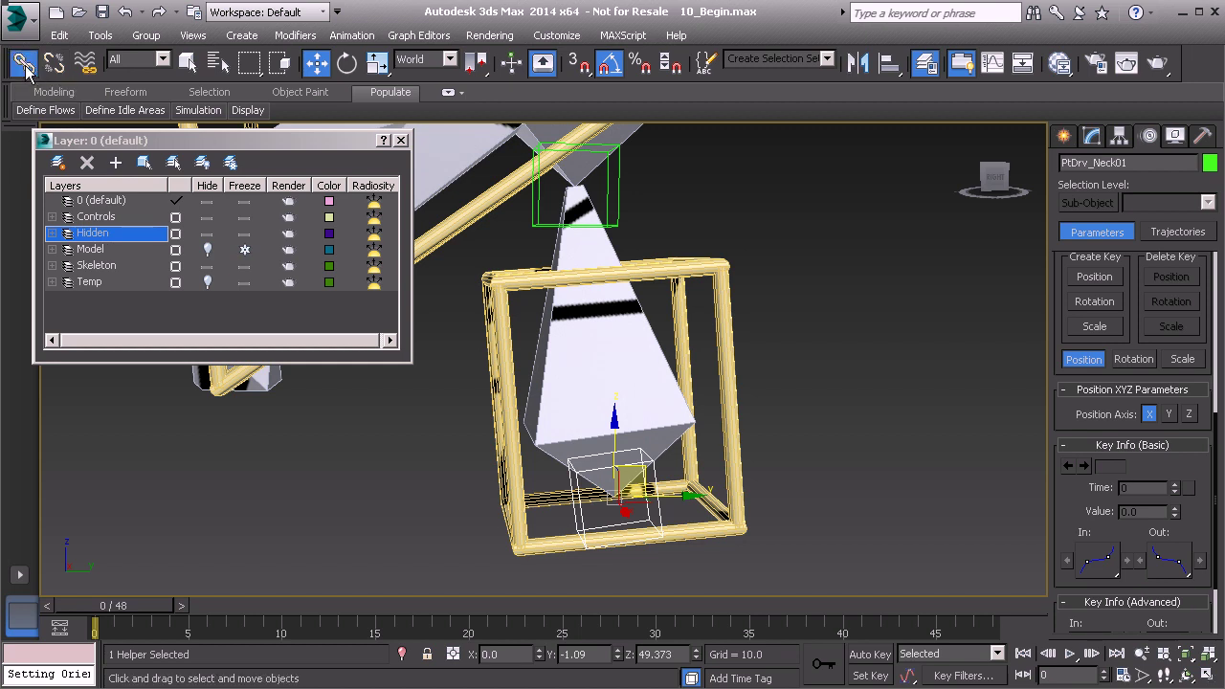
drag(581, 514, 525, 520)
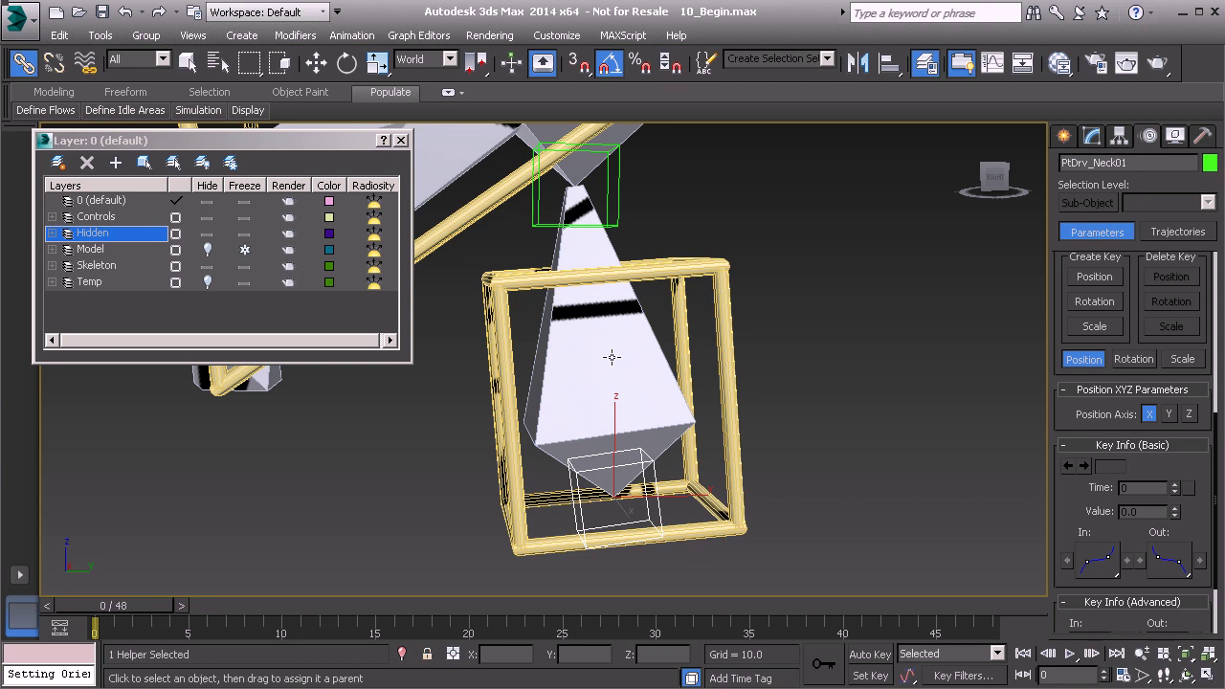
Test the neck setup by trying a rotation of the Anim_Neck01 control
click(583, 358)
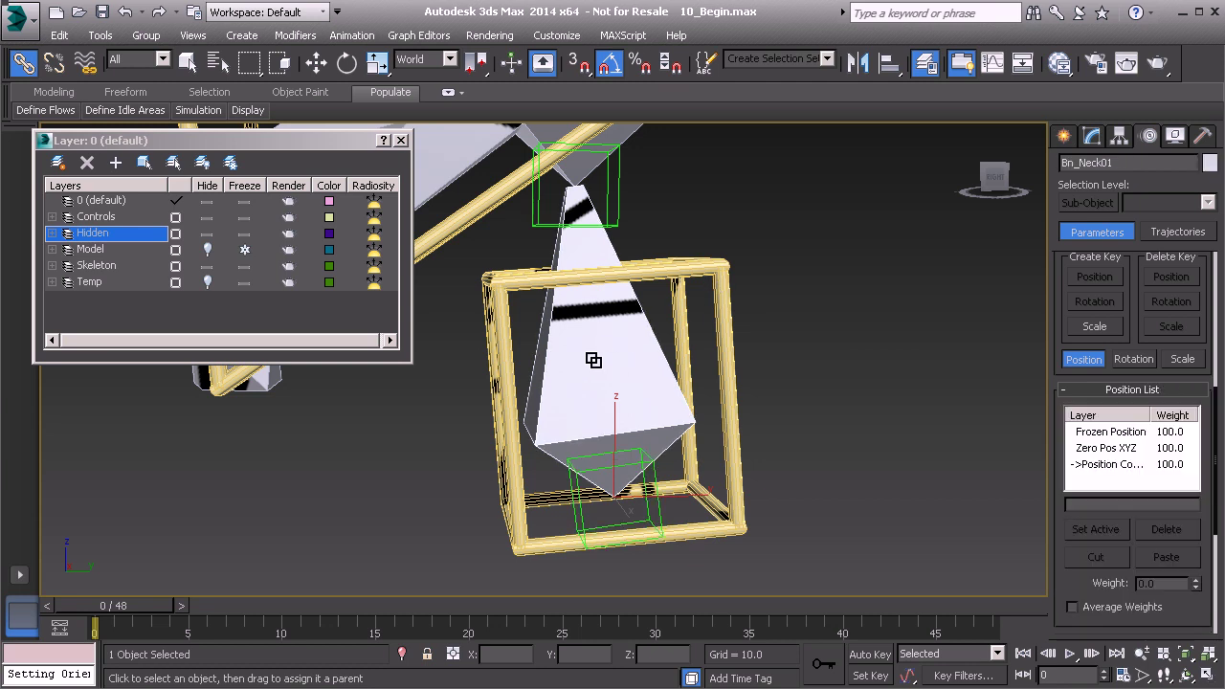
drag(594, 360, 500, 287)
click(727, 318)
key(e)
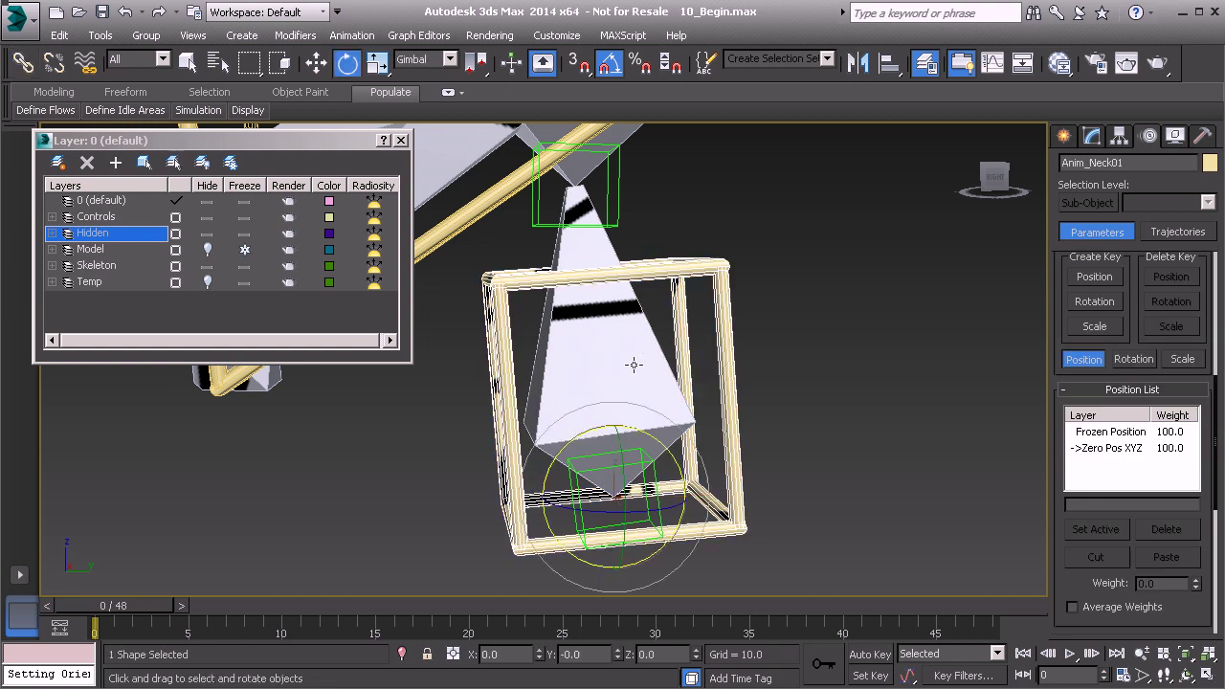
drag(650, 483, 624, 489)
Try scaling the Anim_Neck01 control down uniformly to test the linked head rig, and cancel the scale
key(w)
scroll(613, 388, down, 3)
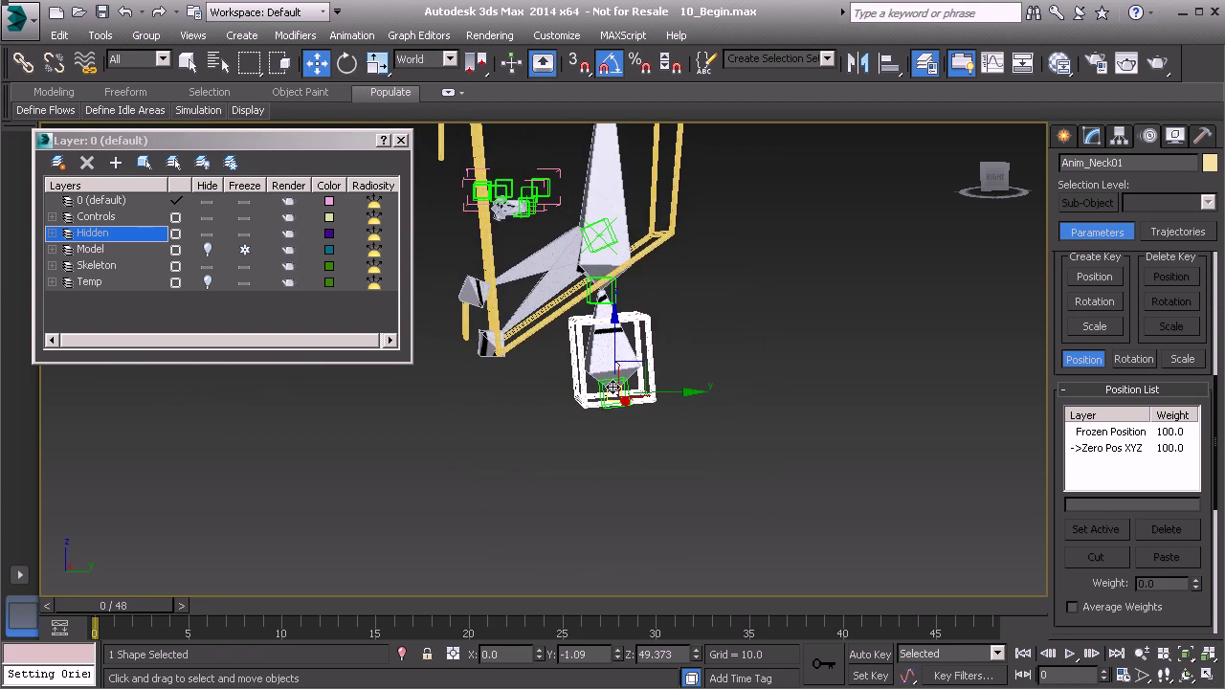
key(r)
drag(604, 383, 594, 430)
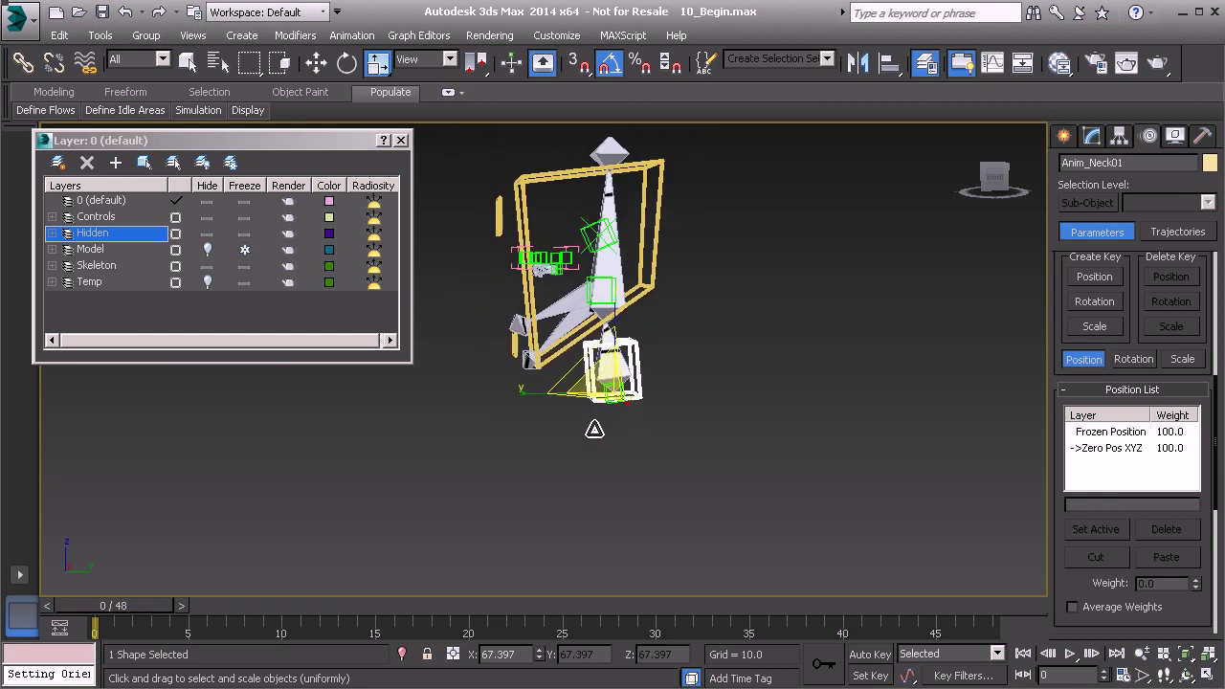
right_click(595, 429)
Apply an Orientation Constraint to the Bn_Head01 bone with the PtDrv_Head01 helper as its target
middle_drag(628, 306, 651, 414)
scroll(635, 375, up, 4)
click(616, 192)
middle_drag(626, 221, 628, 266)
scroll(628, 266, up, 1)
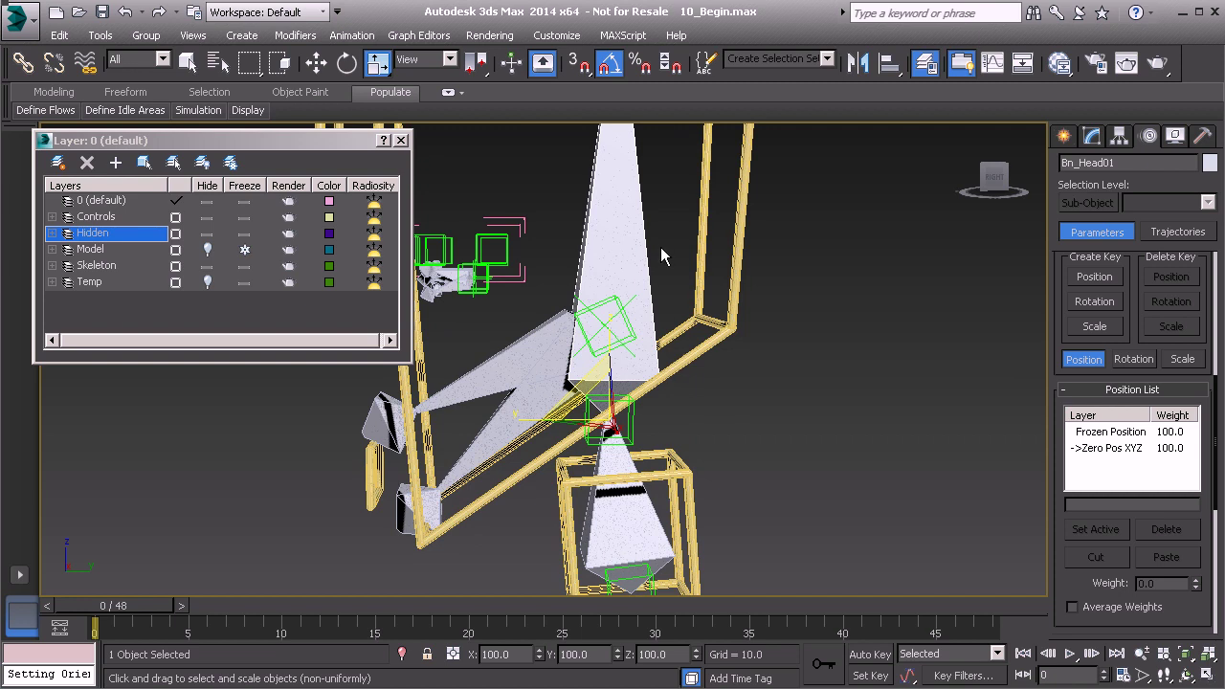
scroll(661, 254, up, 2)
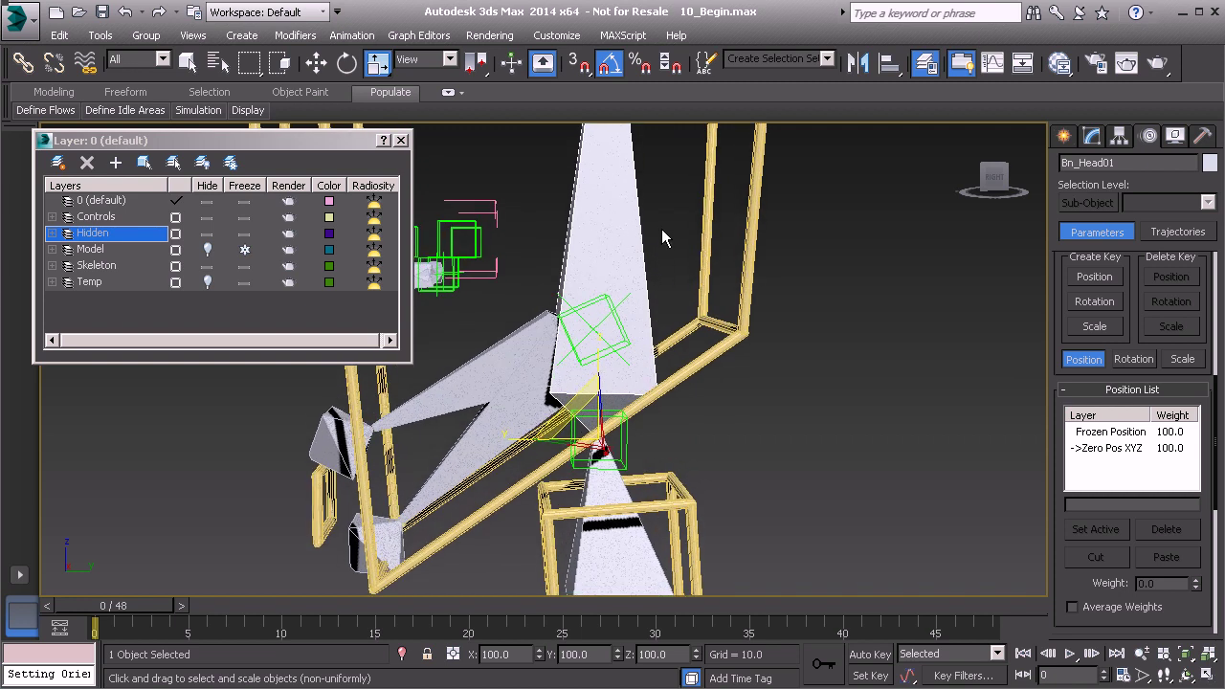
scroll(680, 268, up, 3)
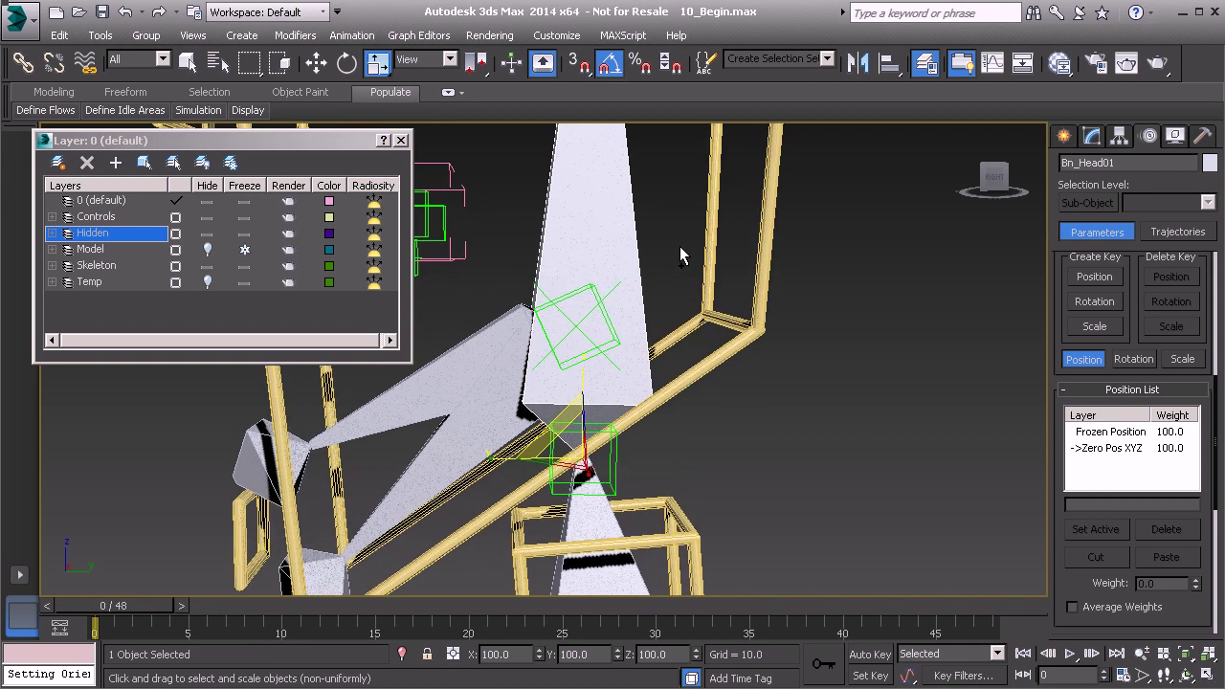
right_click(667, 199)
click(719, 330)
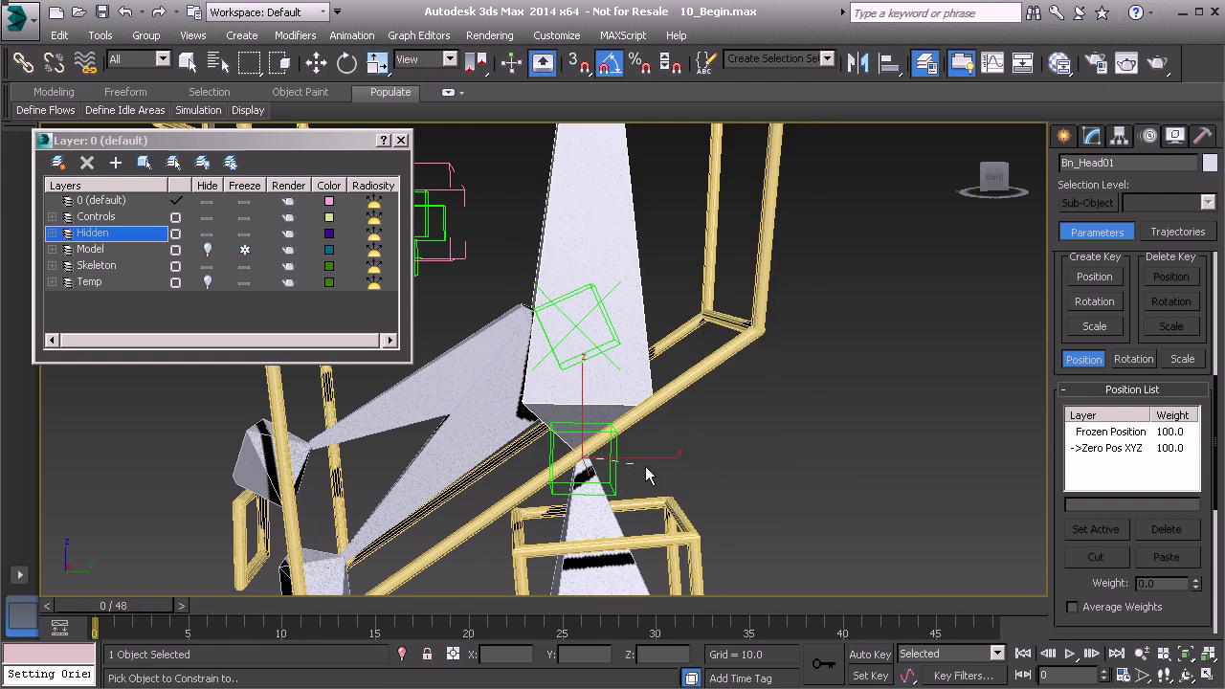
key(w)
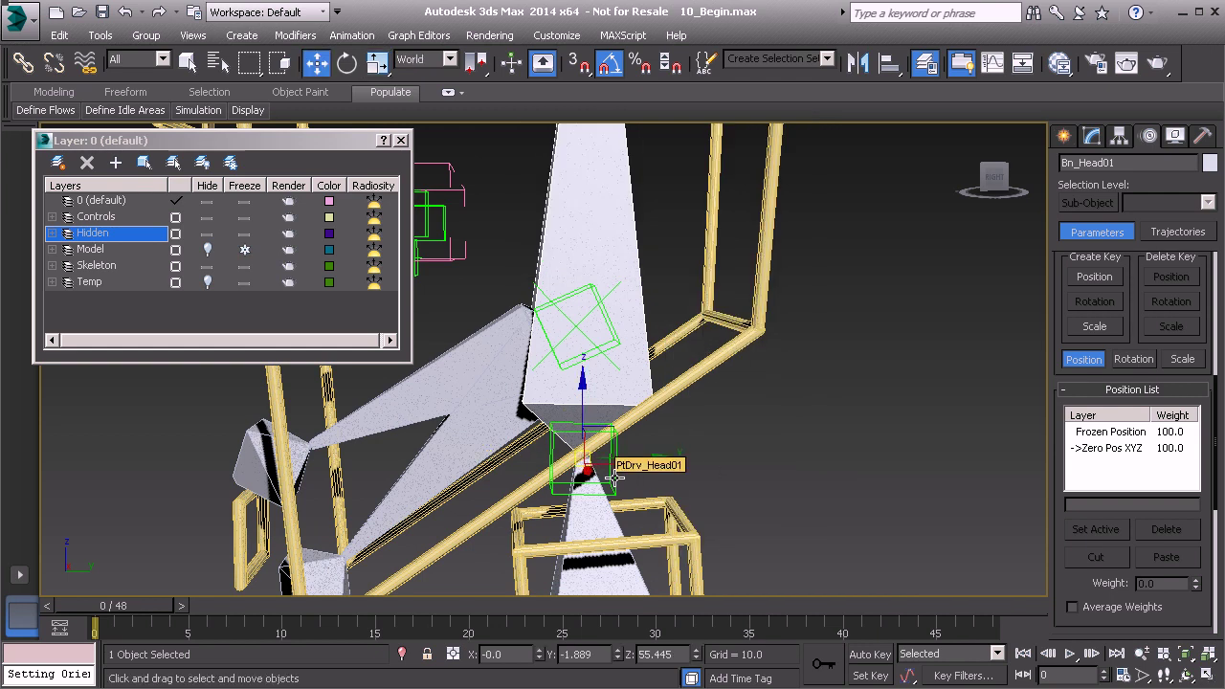
Select the PtDrv_Head01 helper and link it to the large Anim_Head01 box control
click(611, 476)
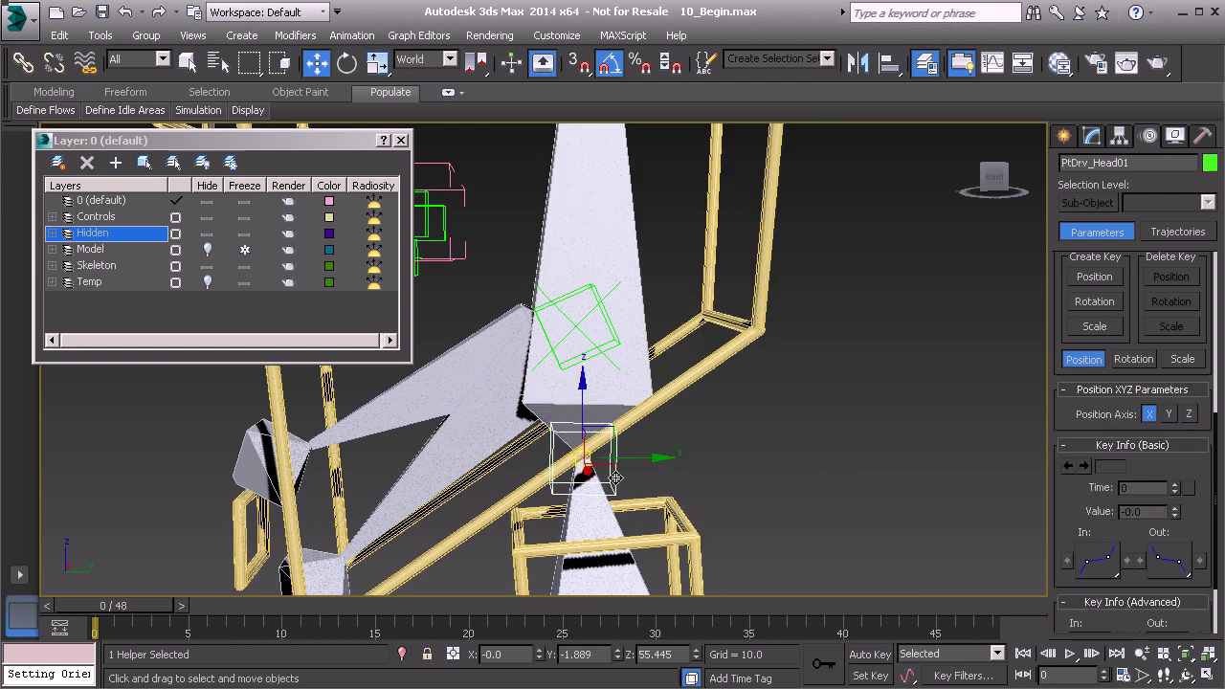
click(23, 63)
drag(627, 493, 747, 331)
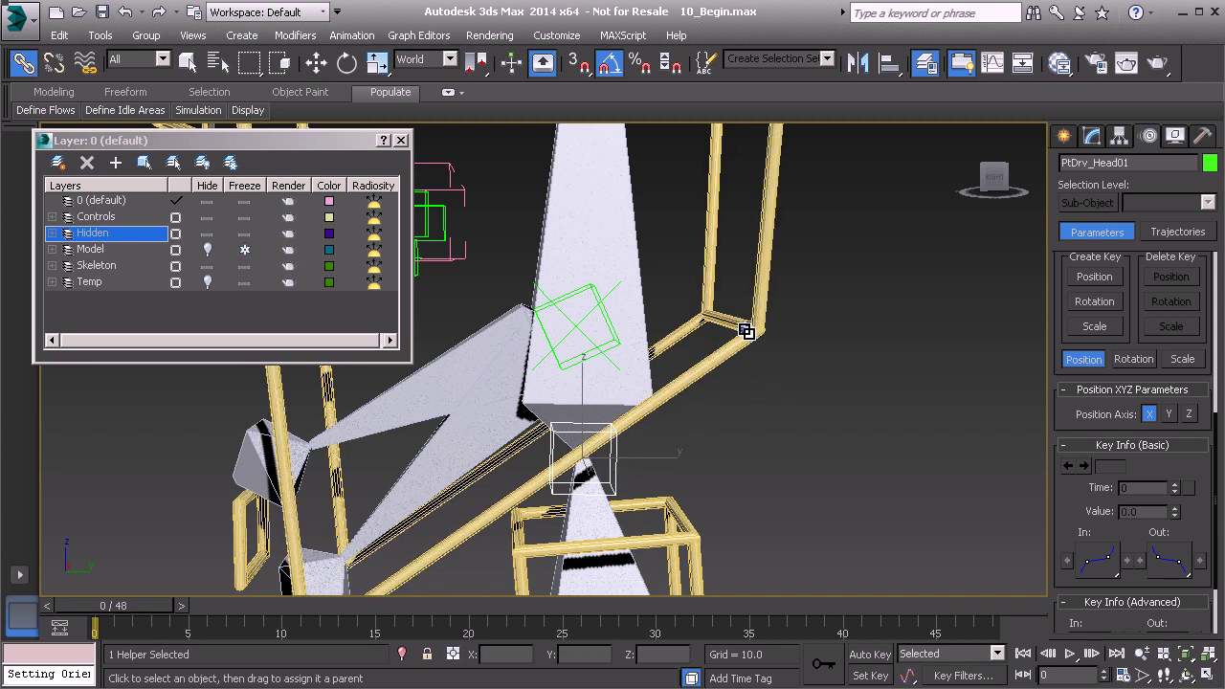
Rotate the Anim_Head01 control to test the head bone's response, and undo the rotation
click(746, 331)
scroll(644, 296, down, 3)
key(e)
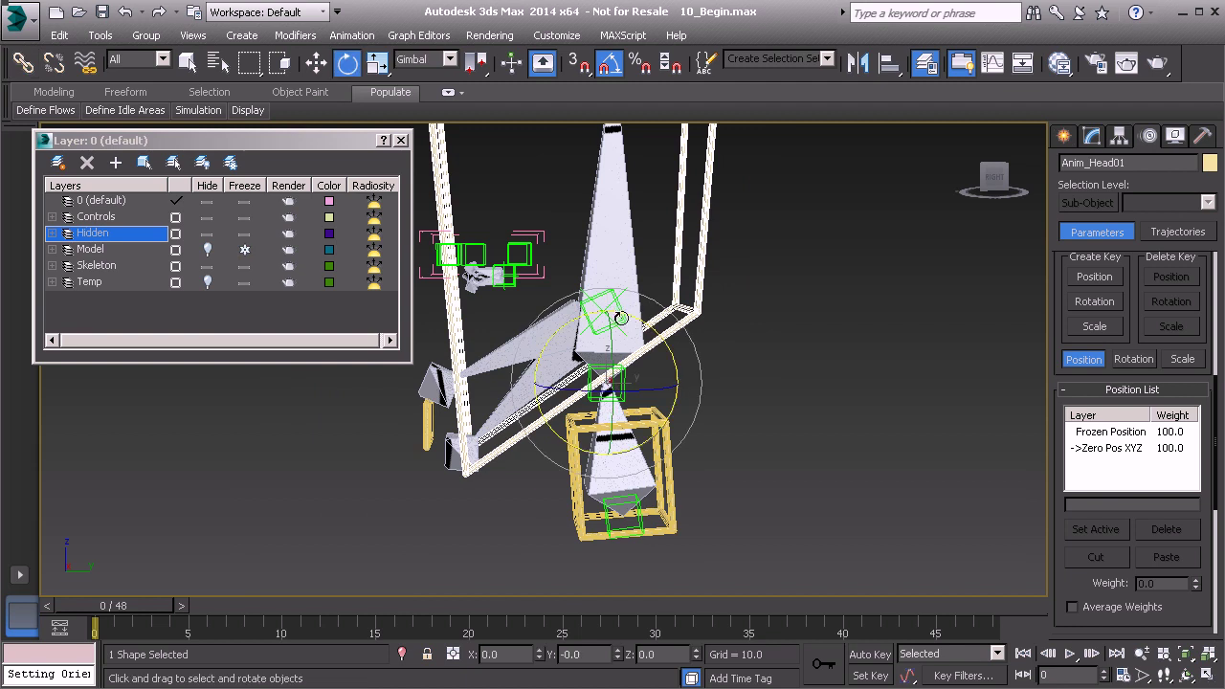
mouse_move(592, 358)
mouse_down()
mouse_move(578, 361)
mouse_move(596, 363)
mouse_up()
key(ctrl+z)
Switch the viewport to wireframe and apply an Orientation Constraint to the Bn_UpperJaw01 bone with PtDrv_UpperJaw01 as its target
middle_drag(597, 358, 624, 373)
alt+middle_drag(624, 373, 664, 369)
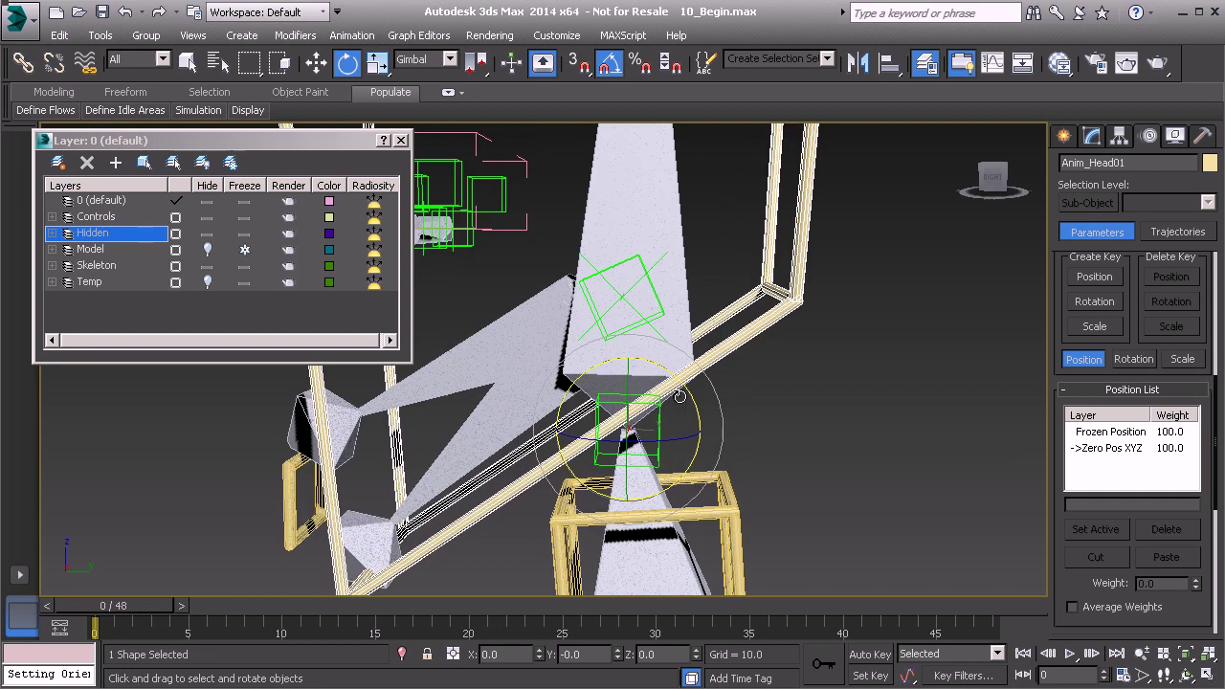
click(515, 331)
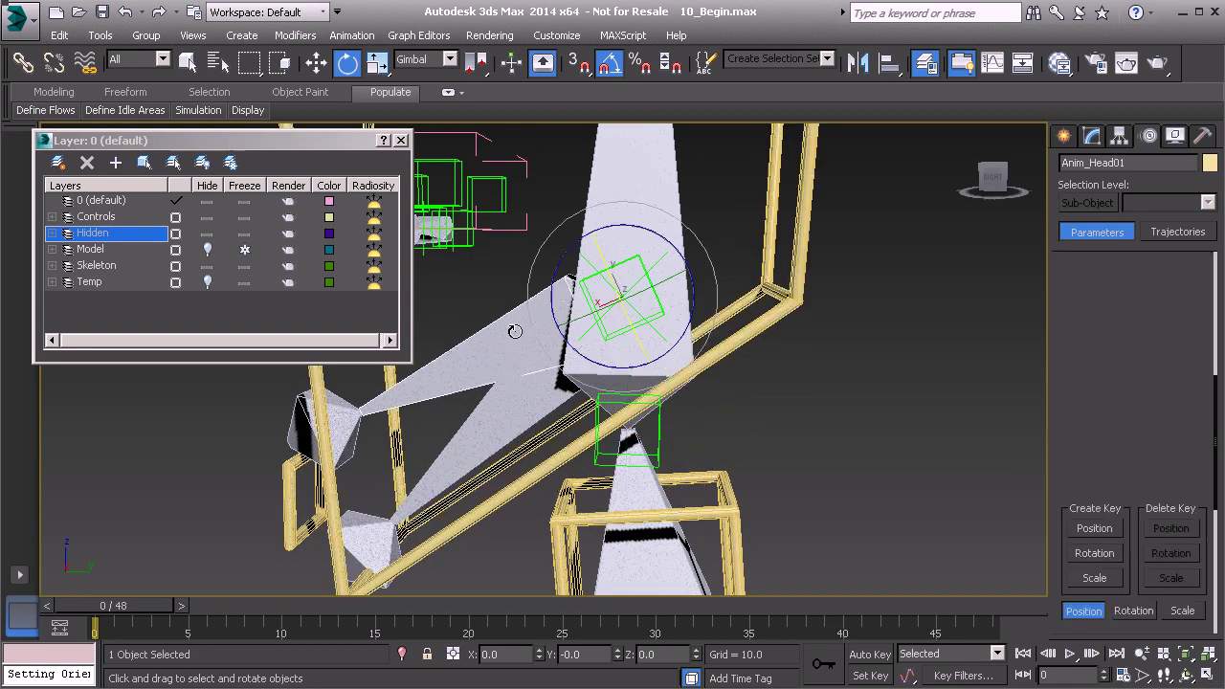
middle_drag(489, 308, 502, 385)
key(F3)
middle_drag(555, 355, 559, 426)
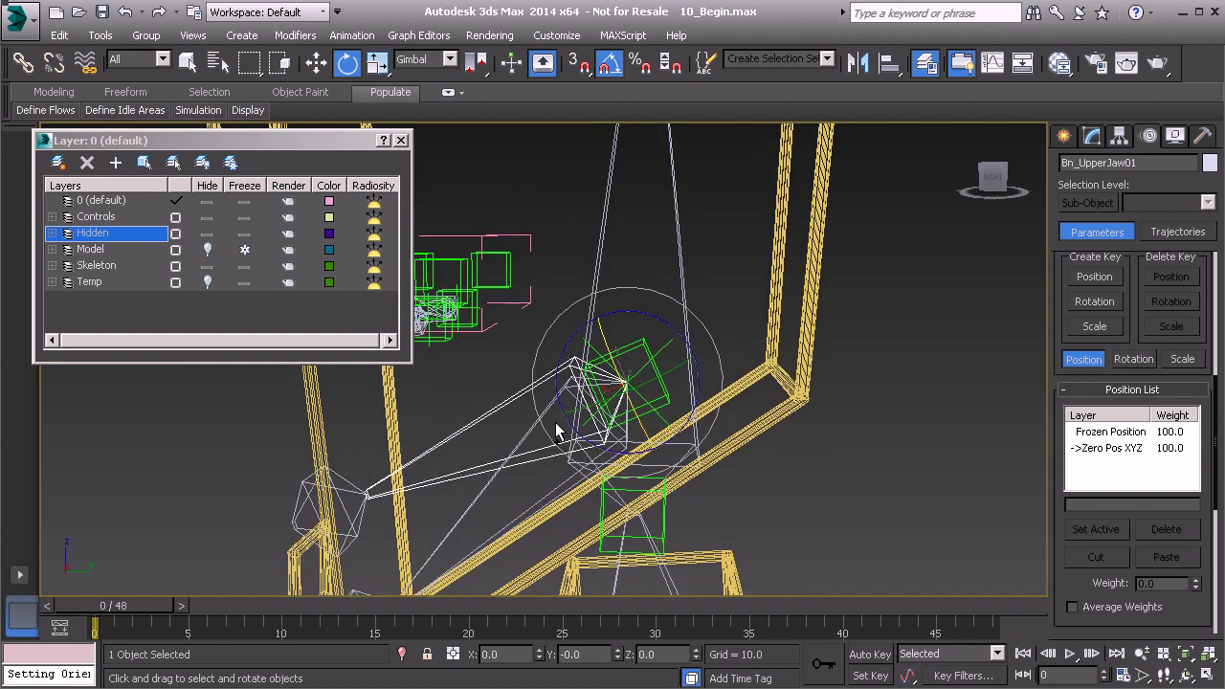
scroll(559, 427, up, 3)
drag(678, 306, 563, 342)
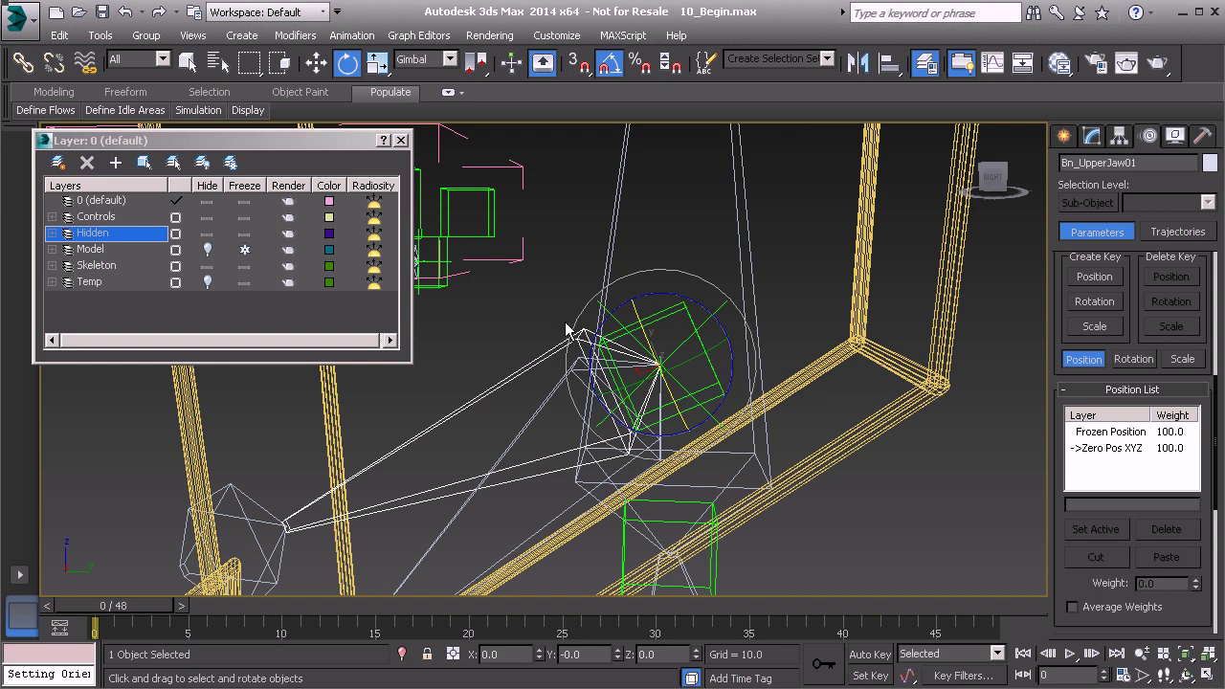
right_click(530, 316)
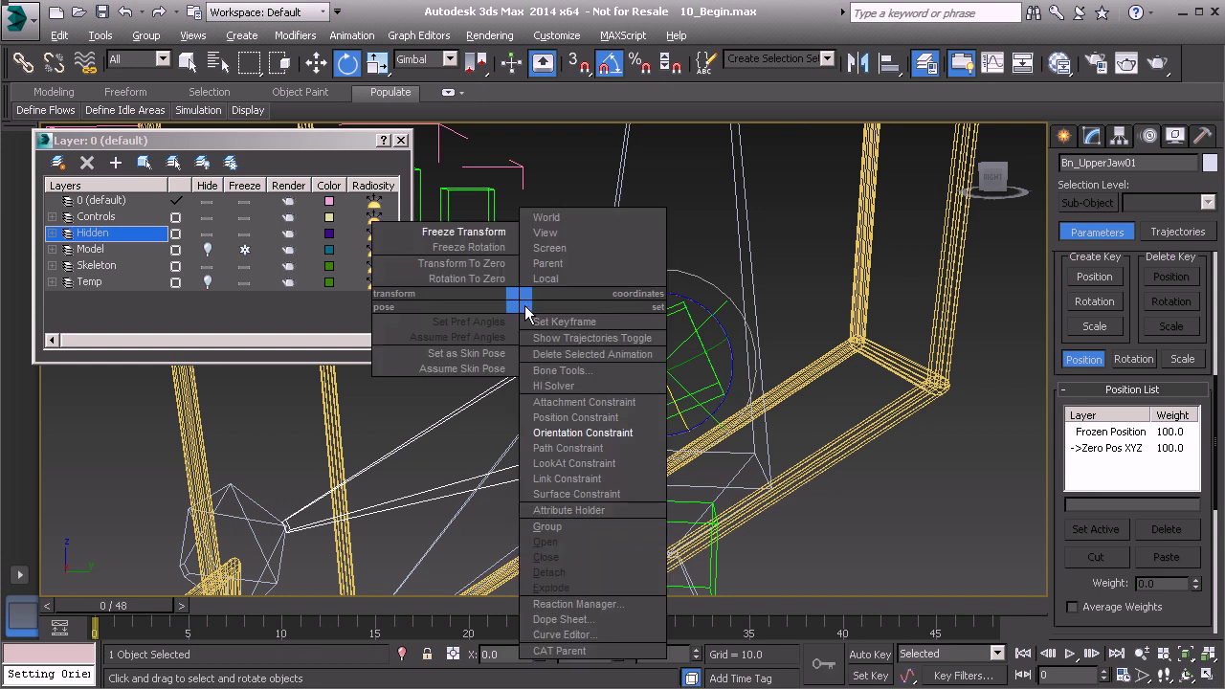
click(598, 430)
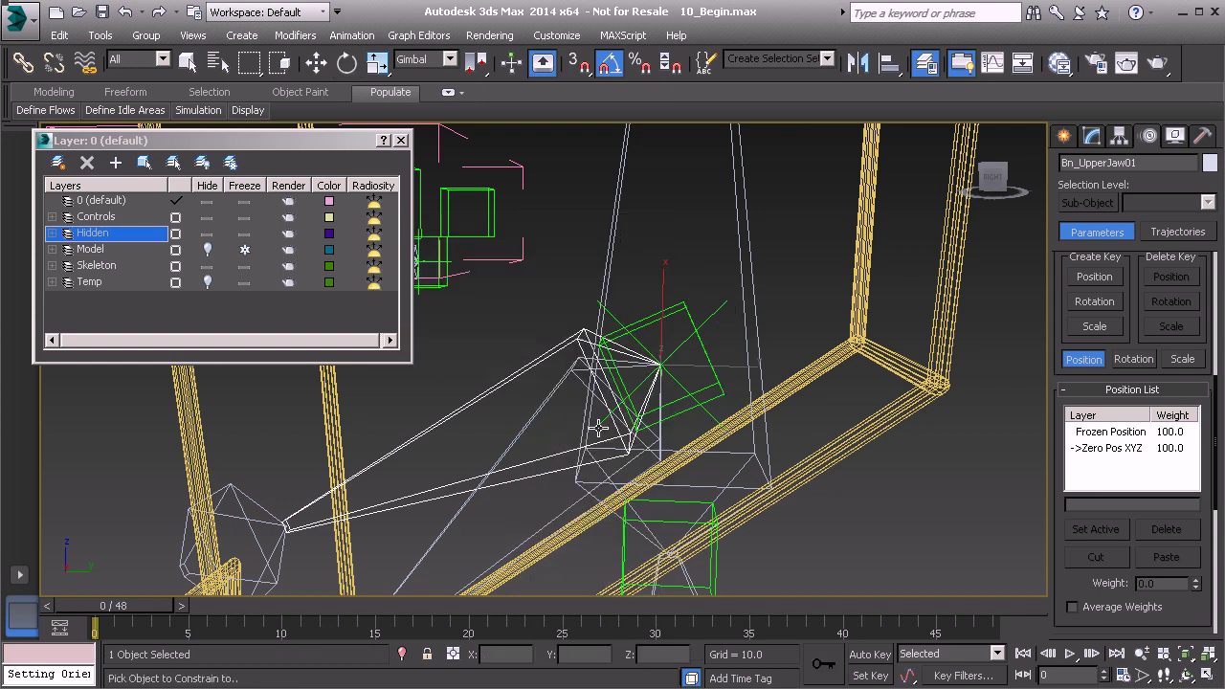
click(687, 308)
key(w)
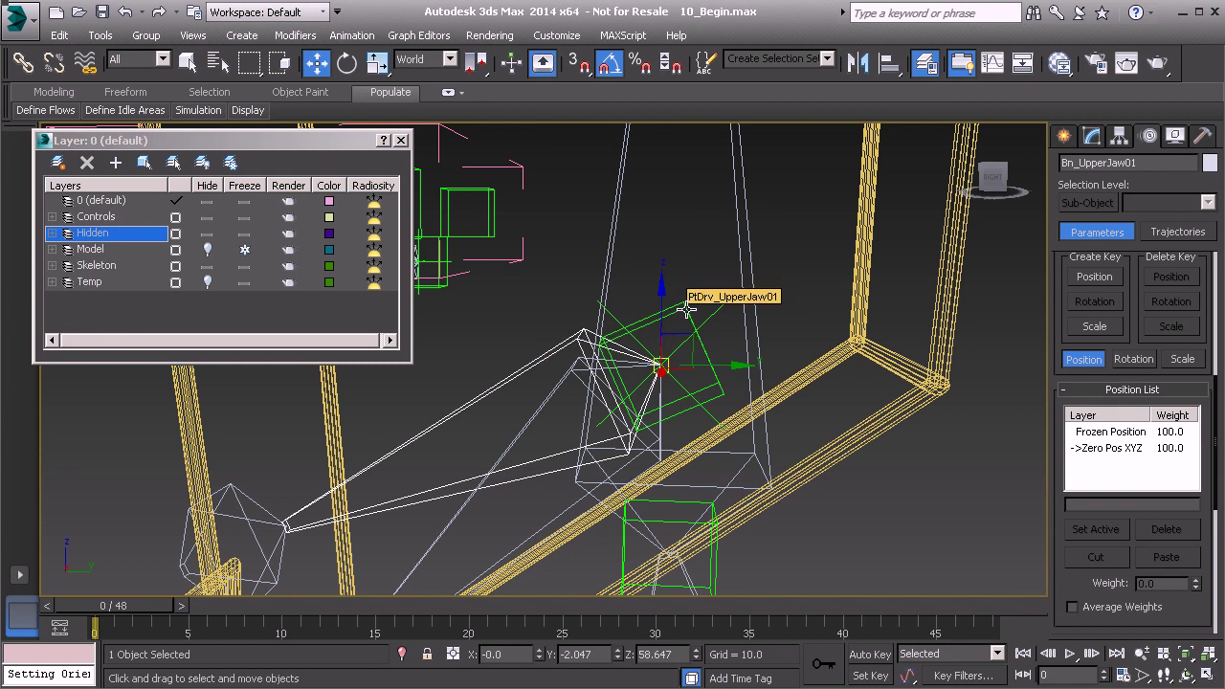
Select the PtDrv_UpperJaw01 helper and link it to the flat rectangular Anim_UpperJaw01 control in front of the forehead
click(686, 309)
scroll(686, 309, down, 5)
middle_drag(686, 309, 712, 324)
click(35, 72)
scroll(733, 321, up, 5)
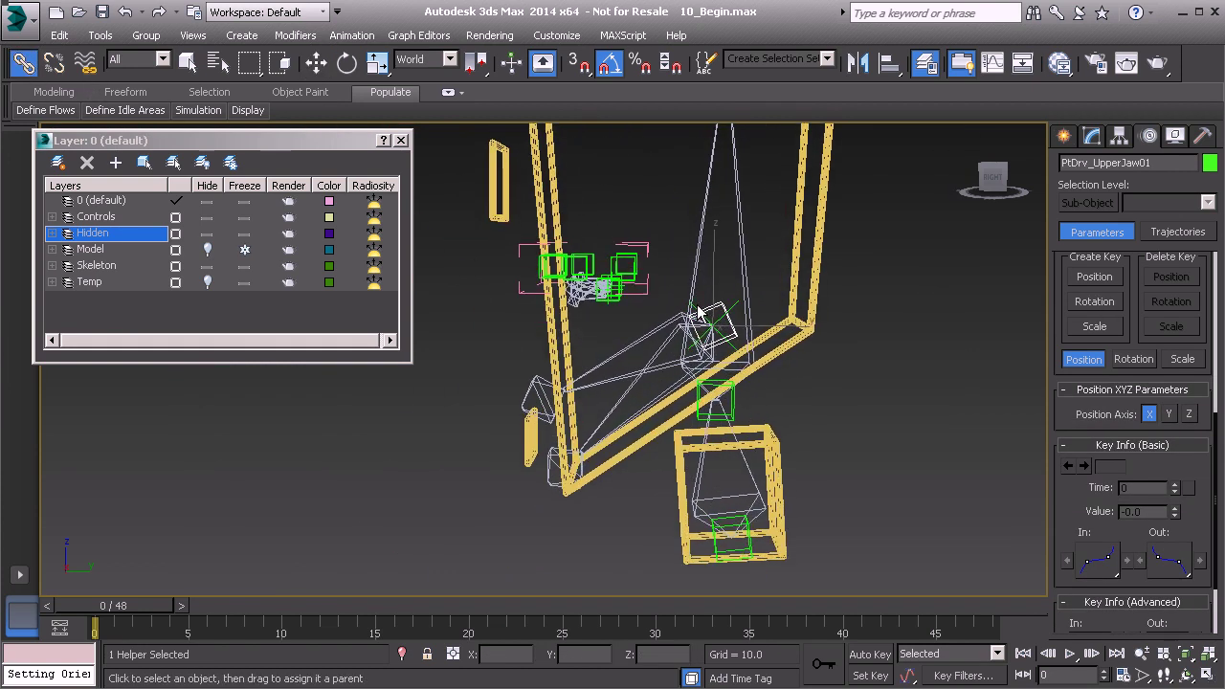
drag(734, 321, 507, 208)
Apply an Orientation Constraint to the Bn_LowerJaw01 bone with the PtDrv_LowerJaw01 helper as its target
scroll(700, 399, up, 4)
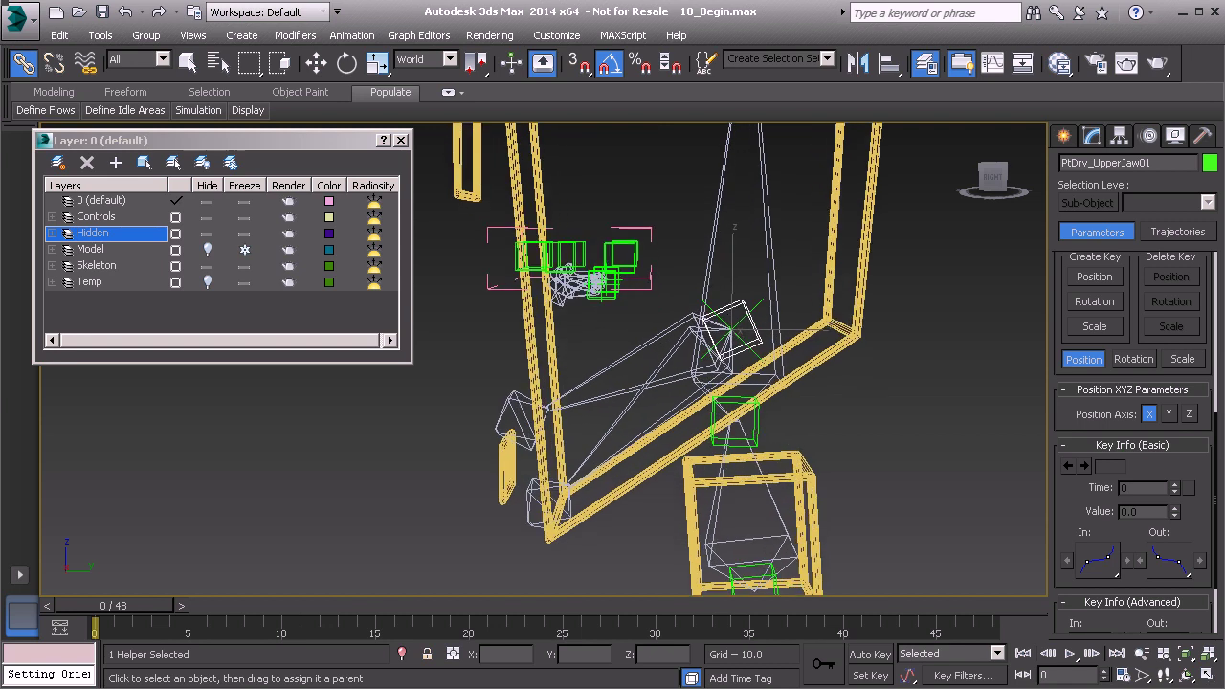
click(600, 421)
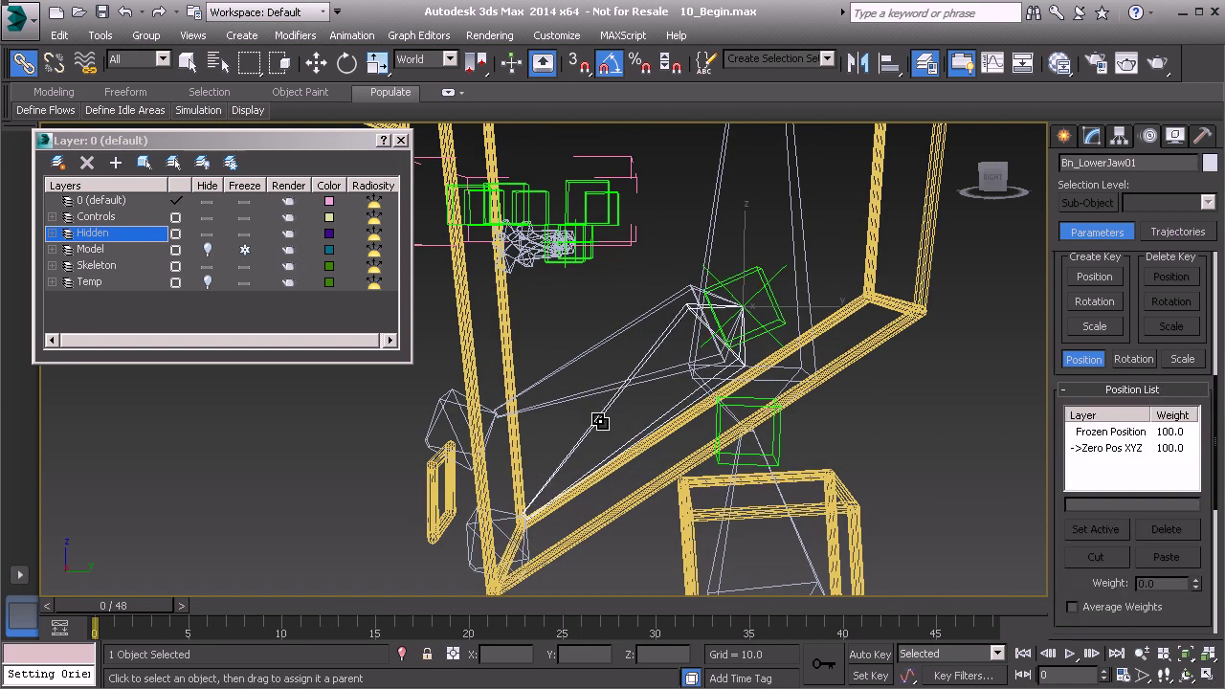
right_click(578, 300)
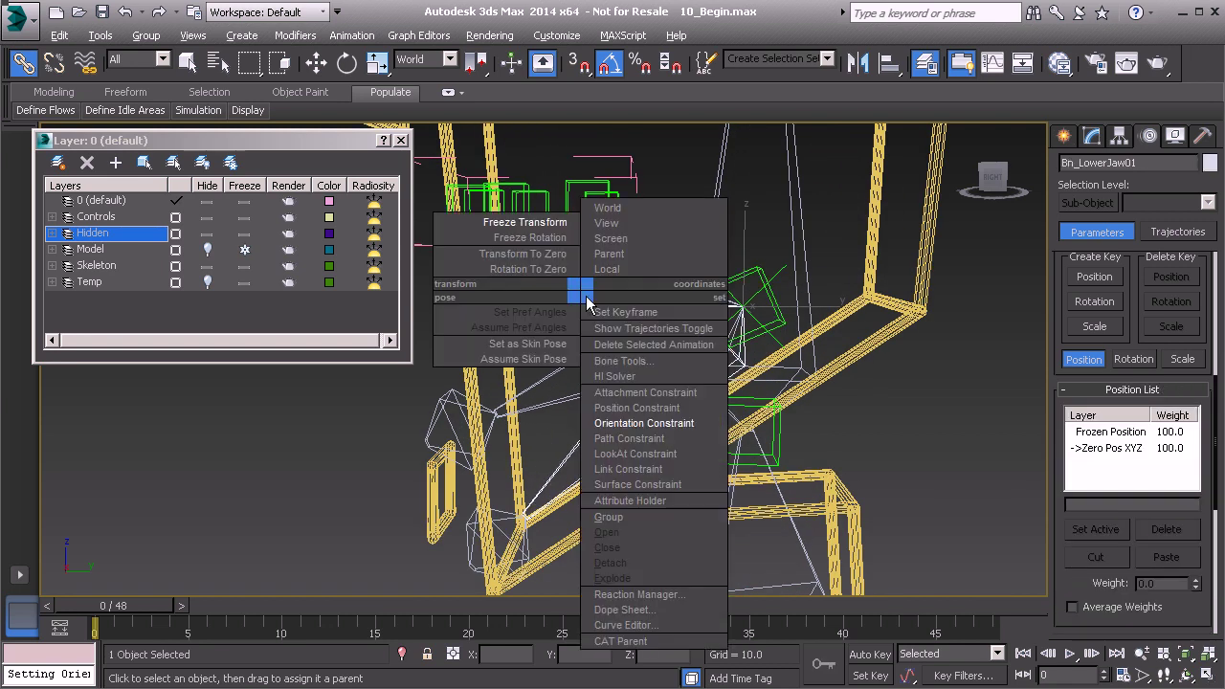
click(670, 426)
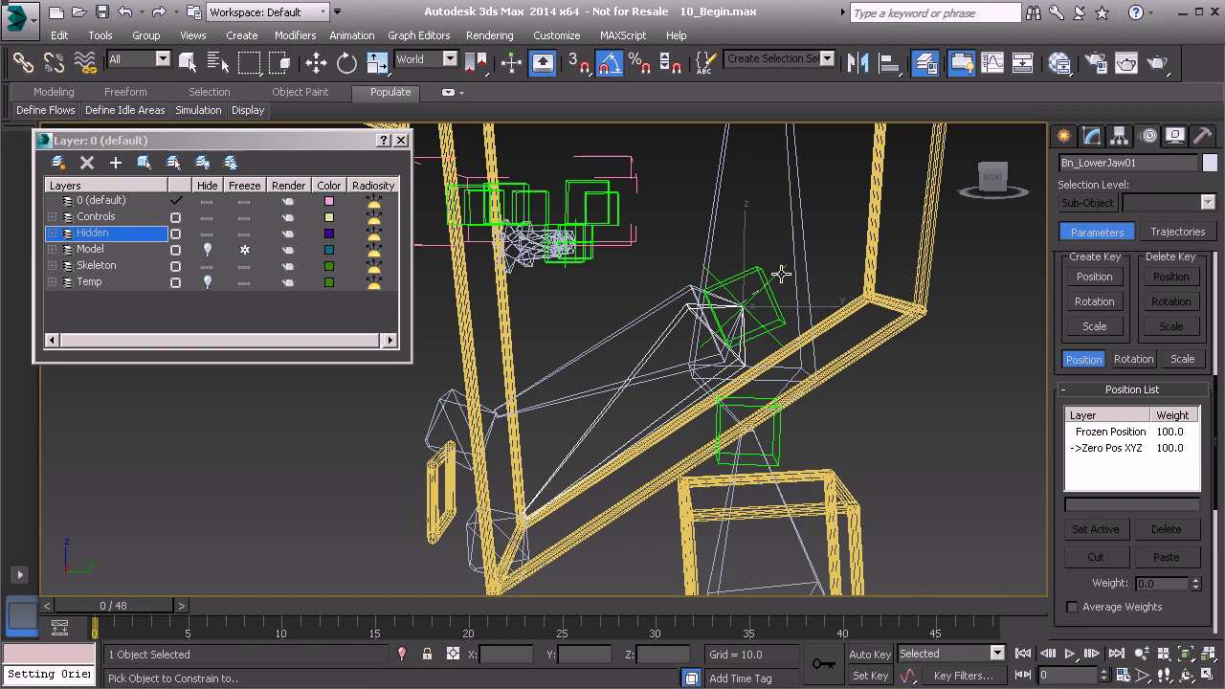
click(781, 272)
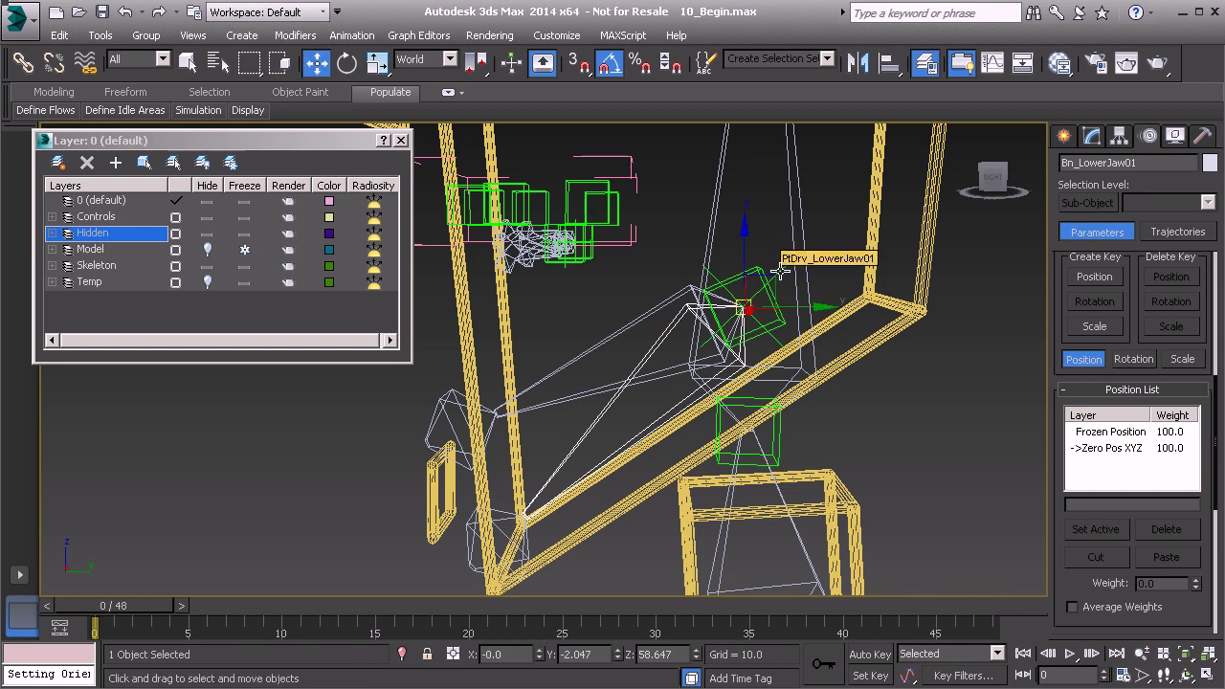
Select the PtDrv_LowerJaw01 helper and link it to the small rectangular Anim_LowerJaw01 control in front of the chin
click(781, 272)
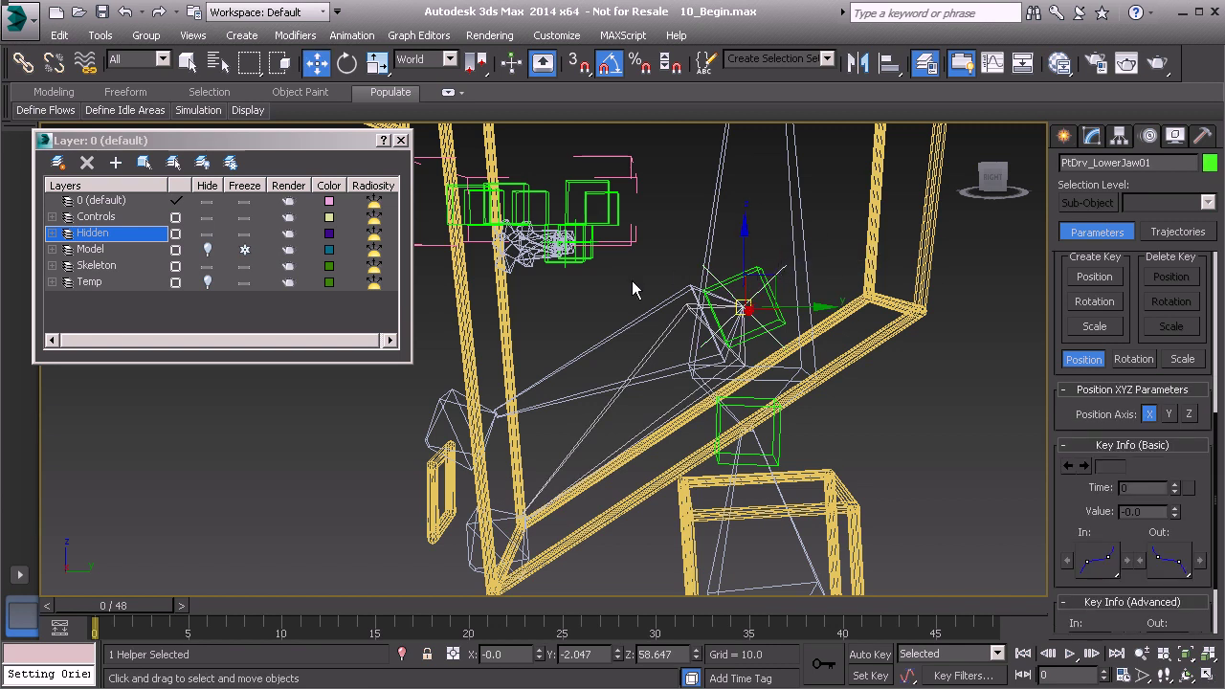
click(21, 63)
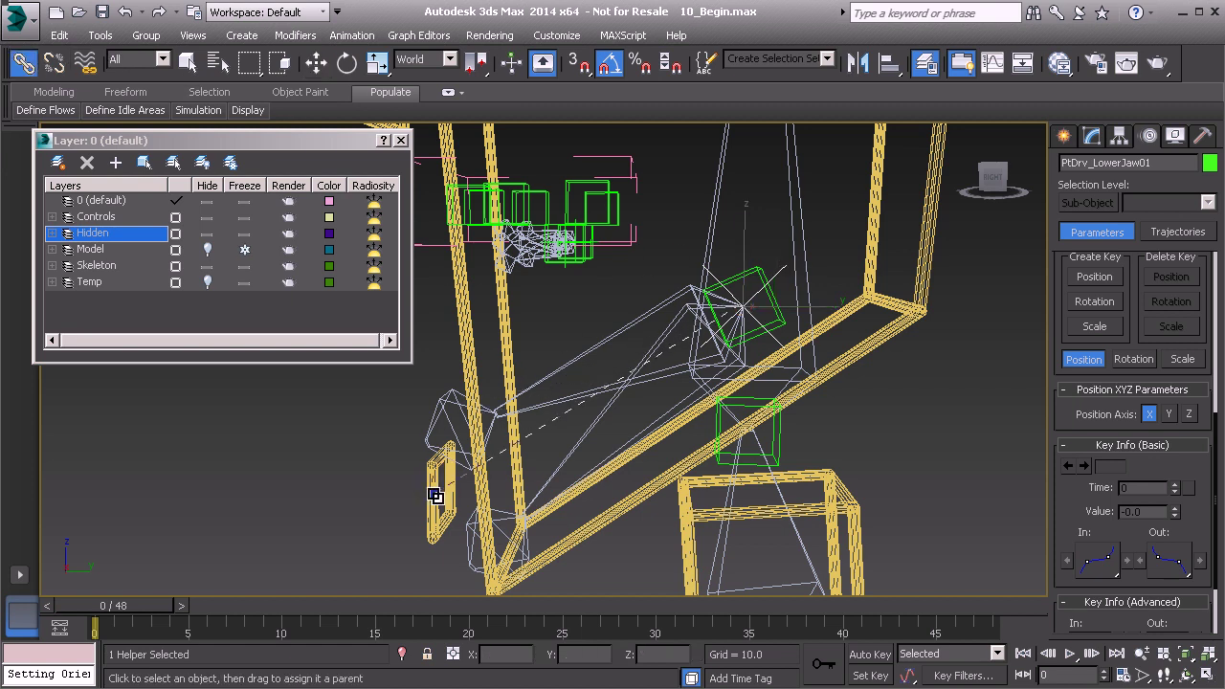
alt+middle_drag(499, 457, 643, 369)
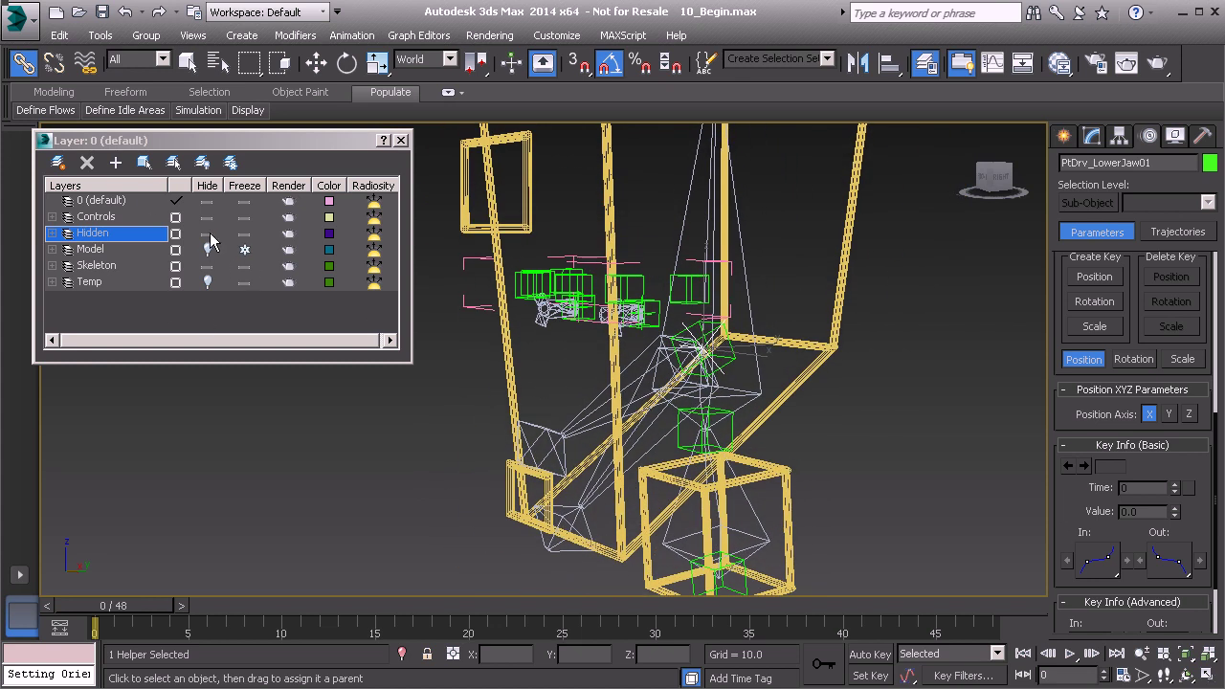
Unhide the Model layer and switch the viewport back to shaded display
click(208, 250)
alt+middle_drag(560, 368, 679, 347)
key(F3)
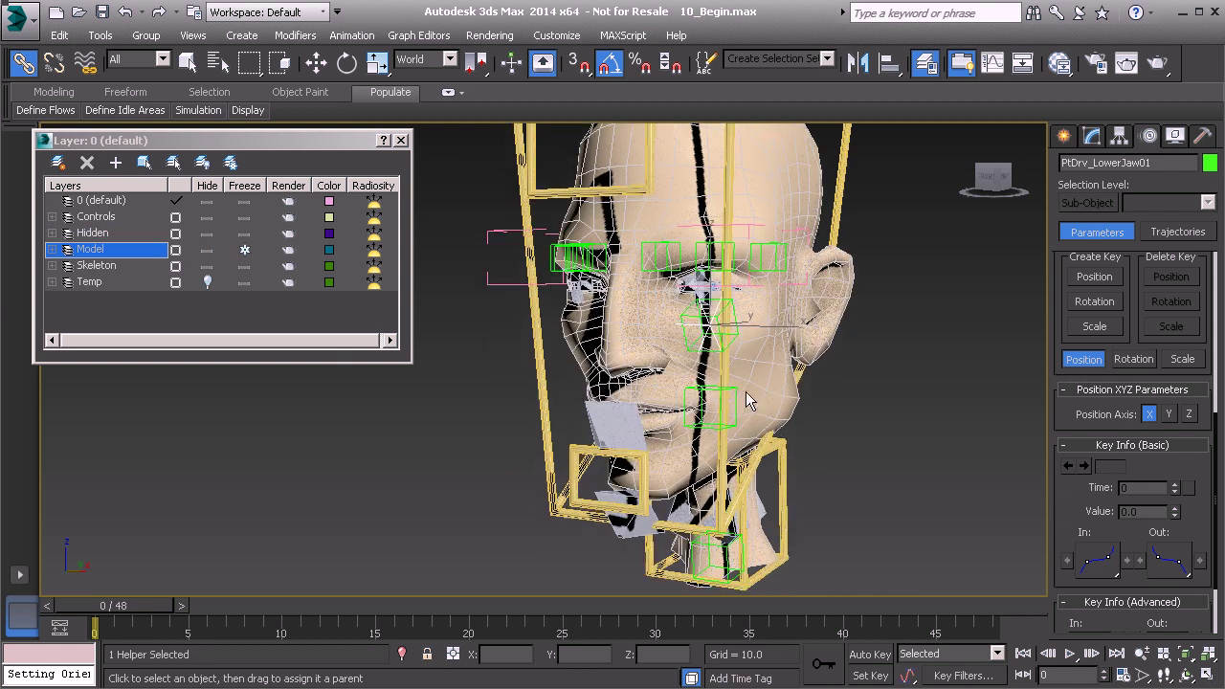
Try scaling the box-shaped neck control with the head model visible, and cancel the scale
click(783, 445)
alt+middle_drag(799, 478, 793, 476)
key(r)
drag(741, 521, 728, 470)
right_click(727, 471)
Try rotating the Anim_UpperJaw01 control to test the upper face deformation, and cancel the rotation
middle_drag(653, 310, 649, 354)
click(585, 232)
alt+middle_drag(601, 246, 636, 304)
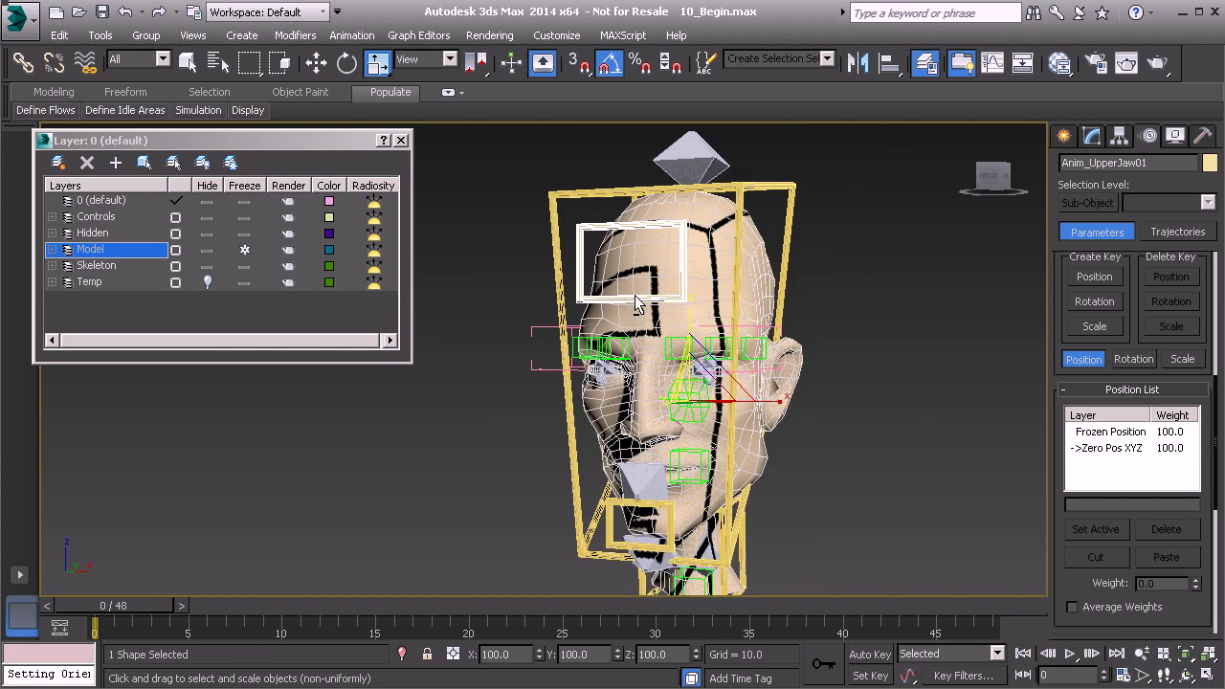
key(e)
drag(711, 373, 683, 352)
right_click(684, 352)
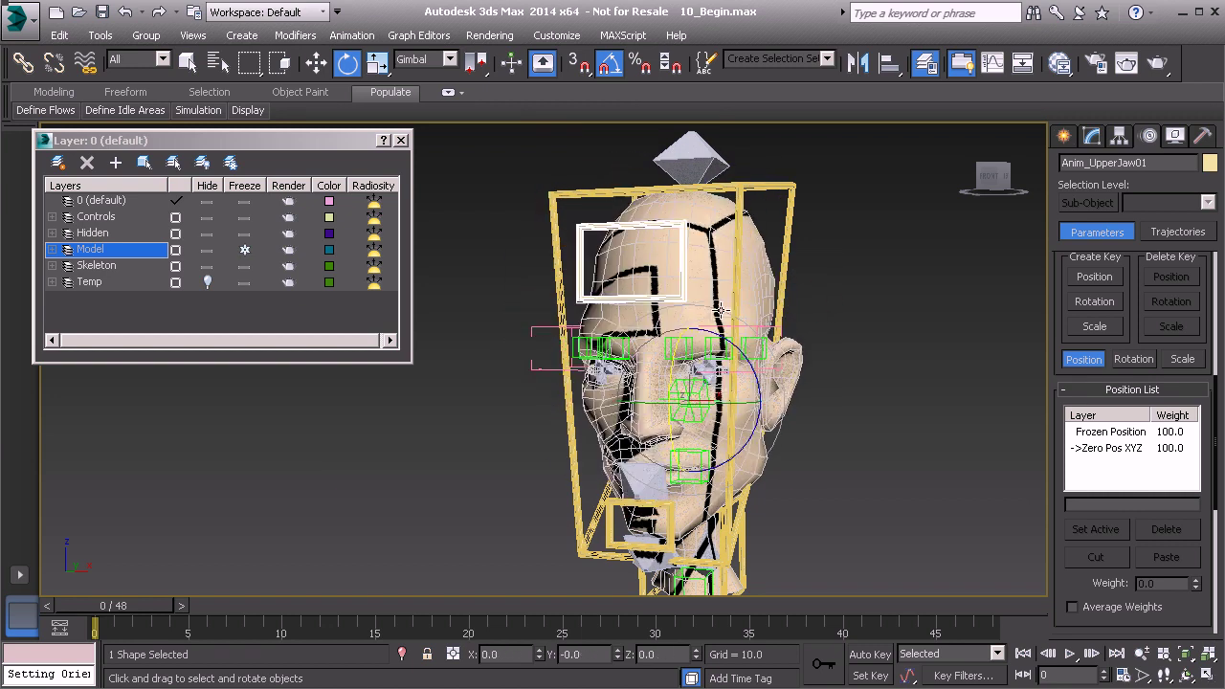
Try rotating the large head box control to test the head model, and cancel the rotation
click(781, 182)
mouse_move(713, 426)
mouse_down()
mouse_move(691, 440)
mouse_move(720, 440)
mouse_up()
right_click(719, 441)
Try rotating the Anim_LowerJaw01 control to test the jaw deformation, and cancel the rotation
middle_drag(628, 524, 613, 475)
alt+middle_drag(613, 475, 610, 395)
click(532, 461)
drag(609, 395, 613, 413)
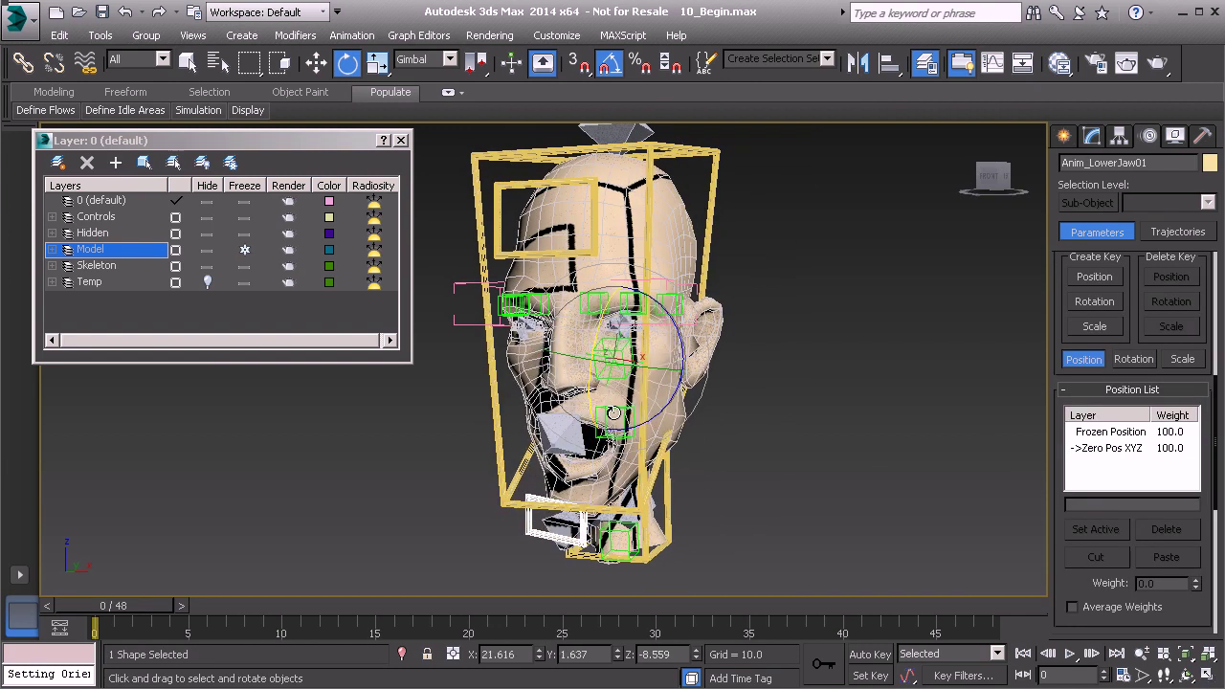
right_click(614, 413)
Highlight the Hidden layer in the layer list and deselect the lower jaw control
alt+middle_drag(722, 402, 593, 408)
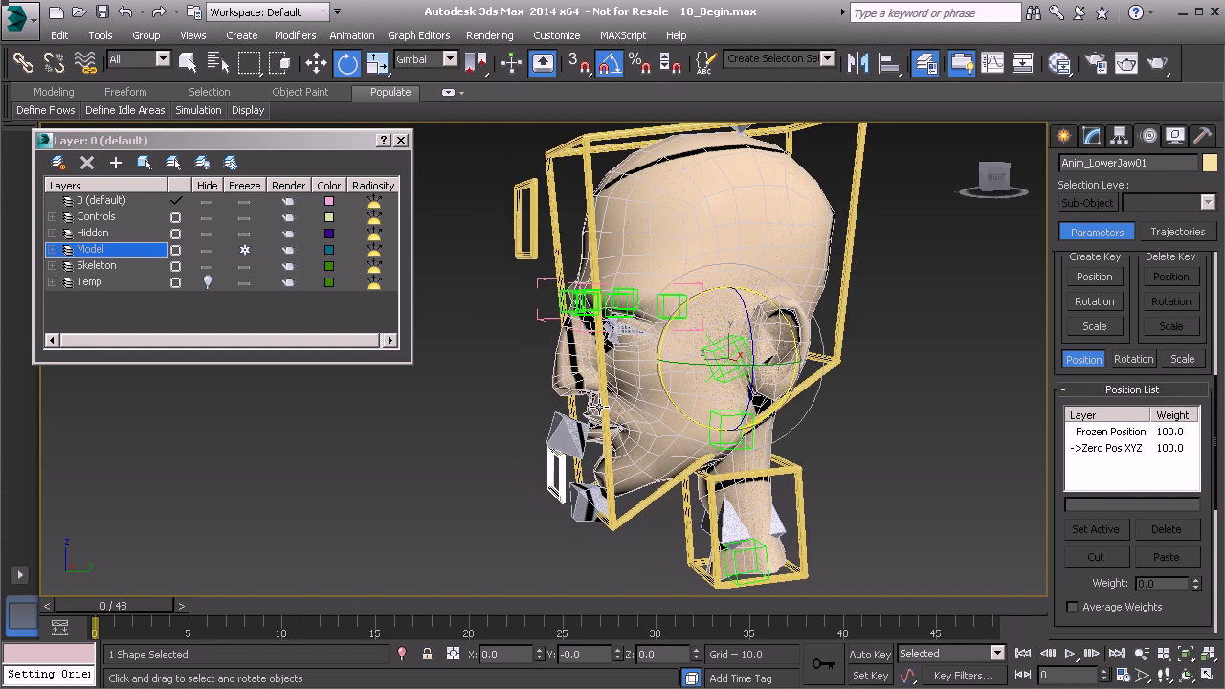
click(211, 234)
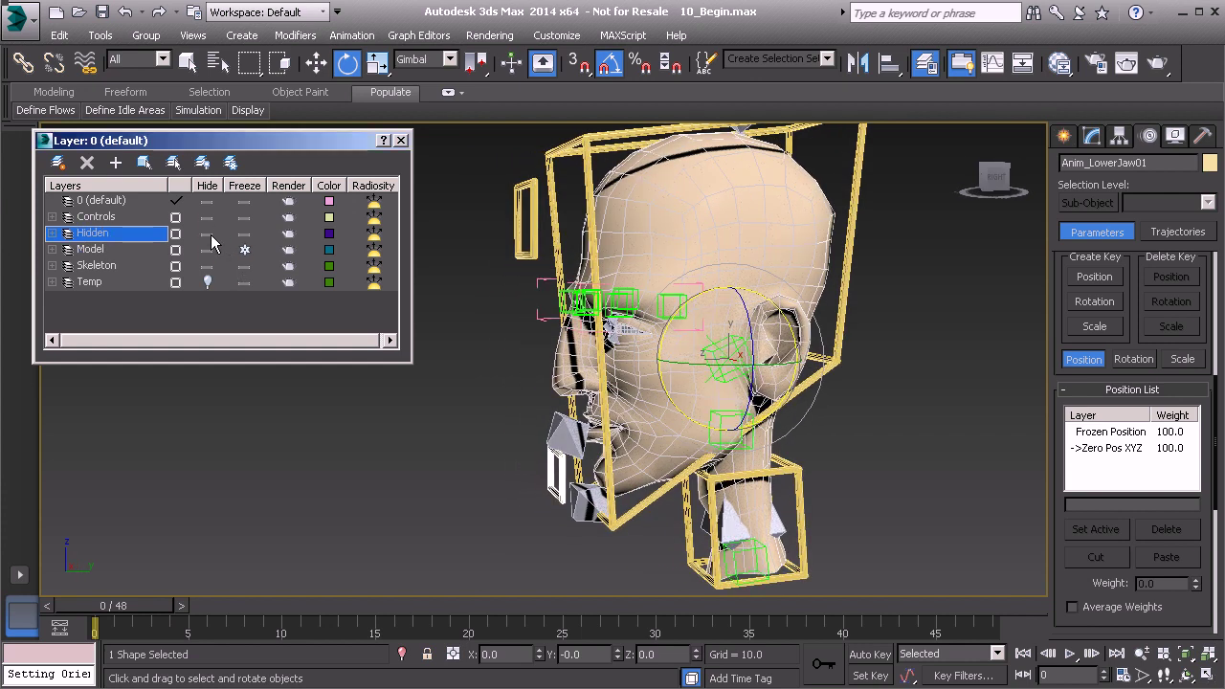
click(894, 412)
middle_drag(894, 412, 598, 315)
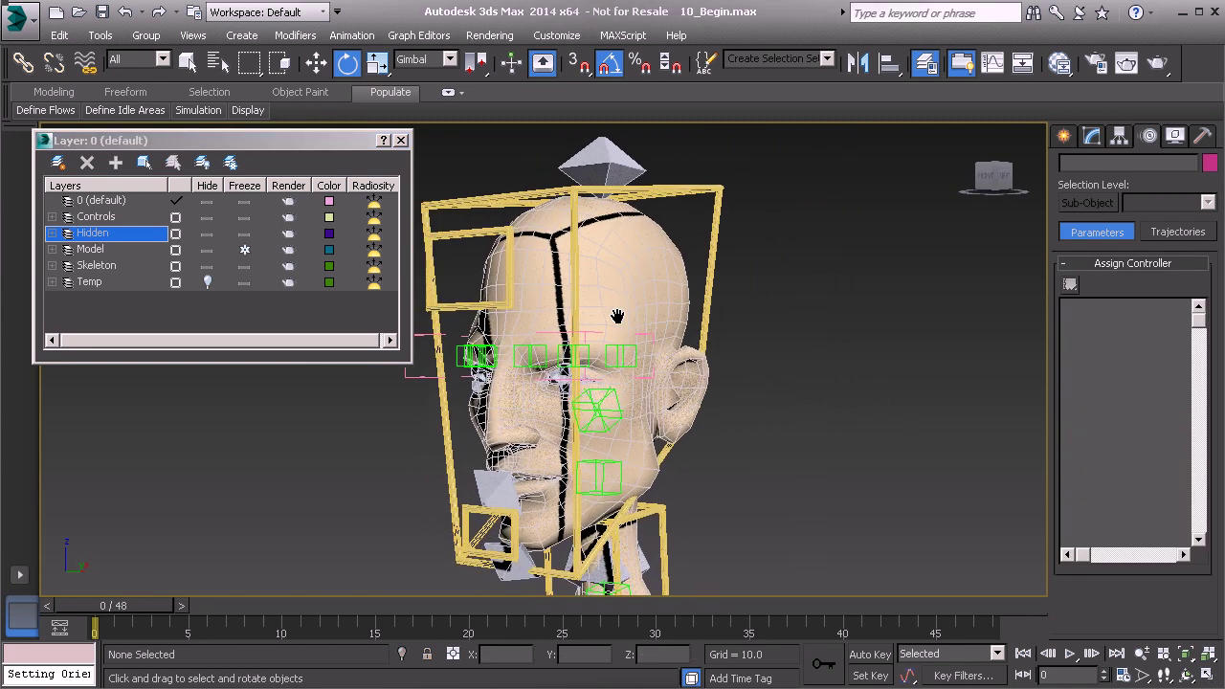